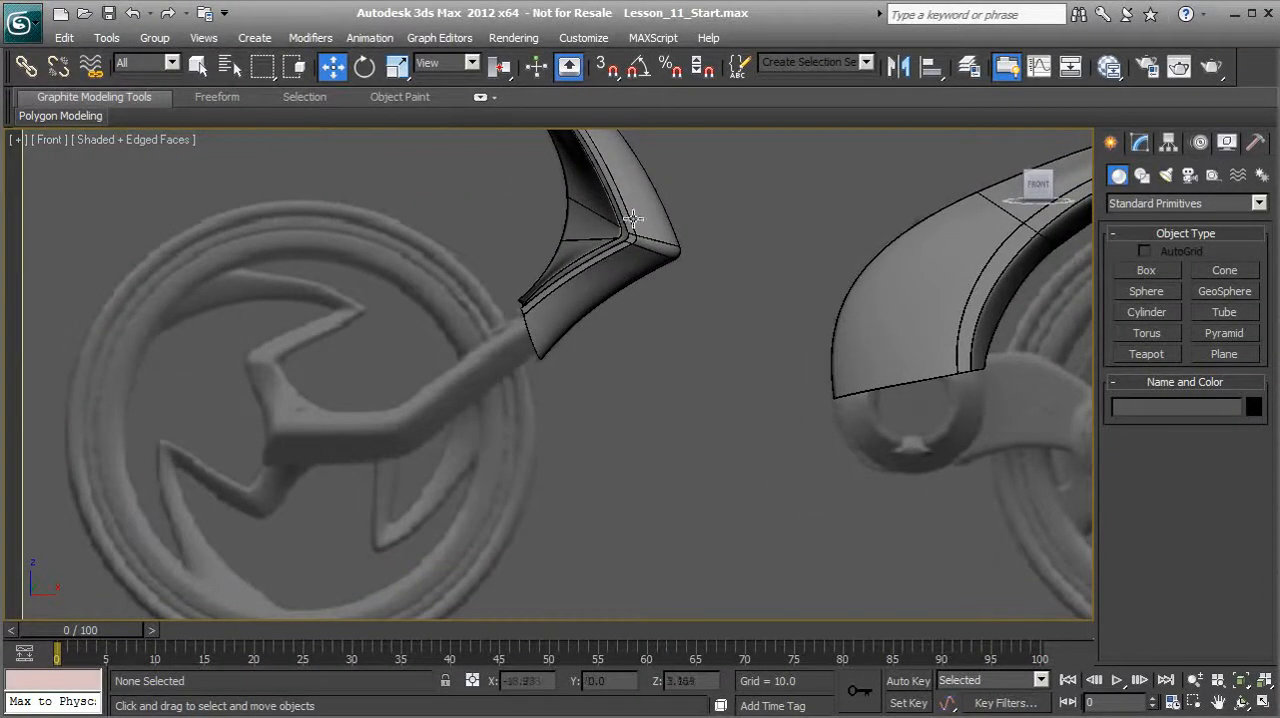
# Step: Open the Fender group so its individual parts can be selected
pyautogui.scroll(3, 545, 334)
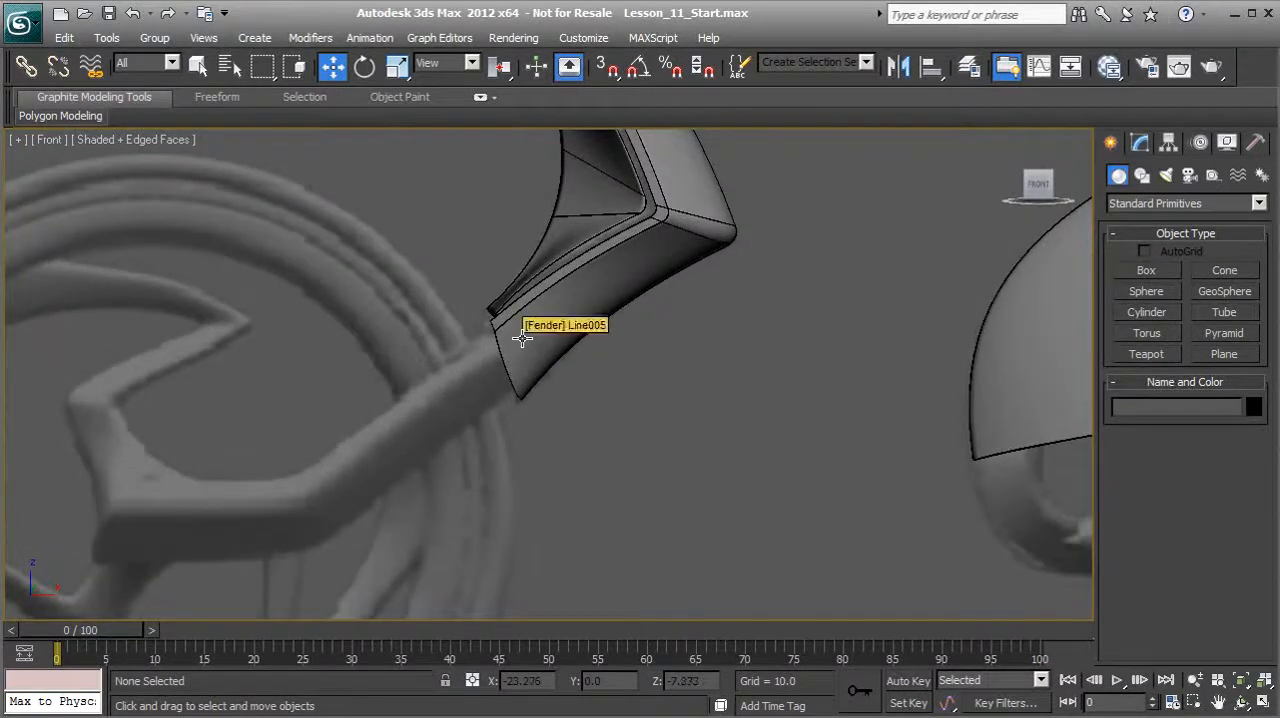
pyautogui.click(521, 338)
pyautogui.scroll(-4, 518, 335)
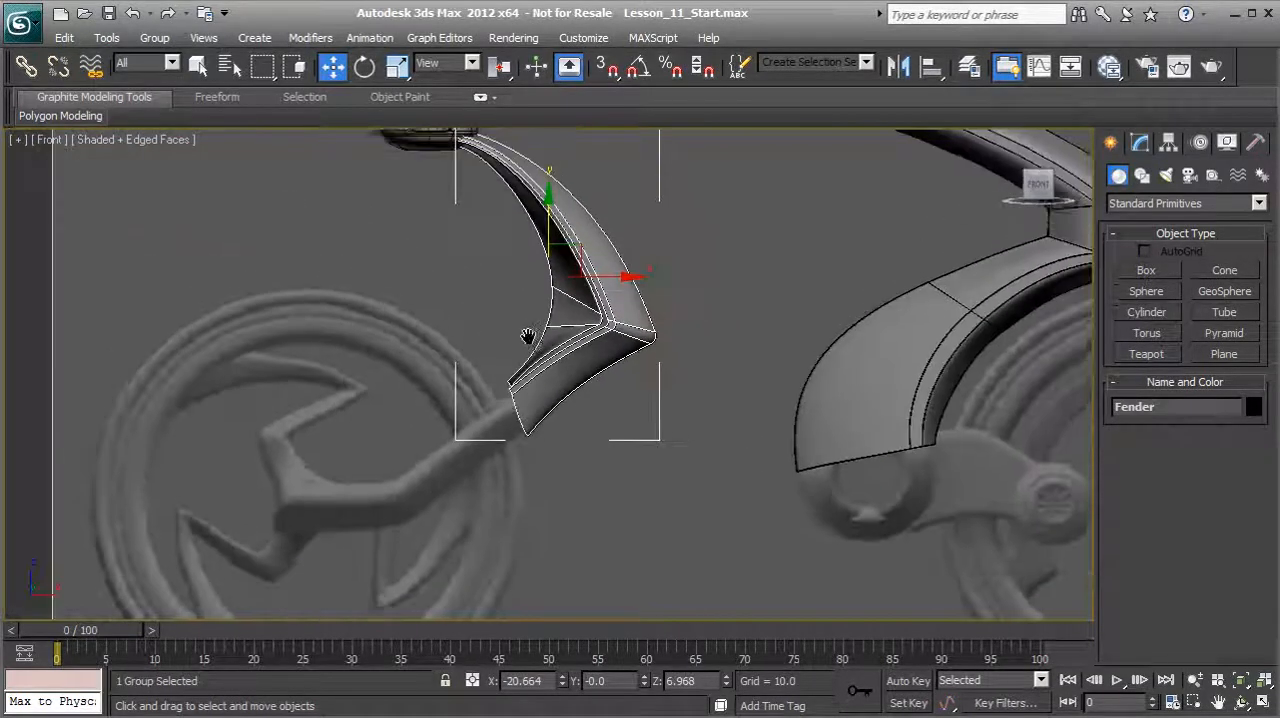
pyautogui.moveTo(532, 335); pyautogui.dragTo(505, 394, button='middle')
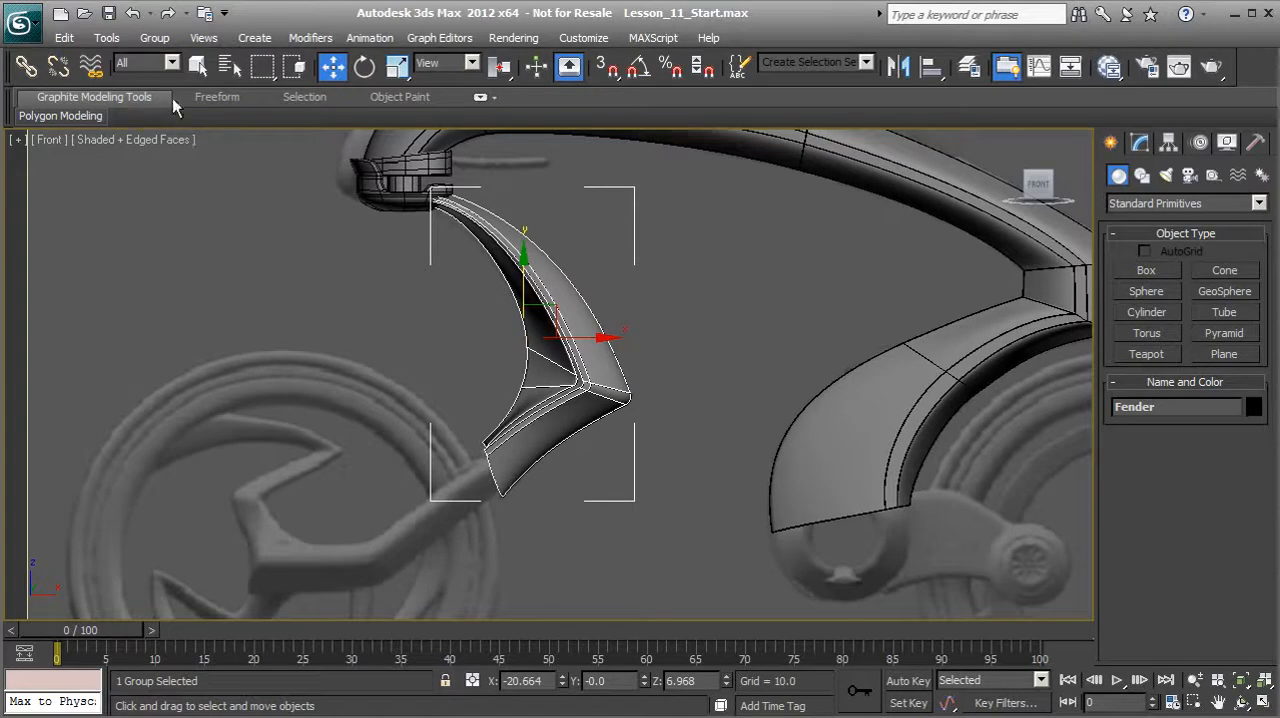
pyautogui.click(155, 40)
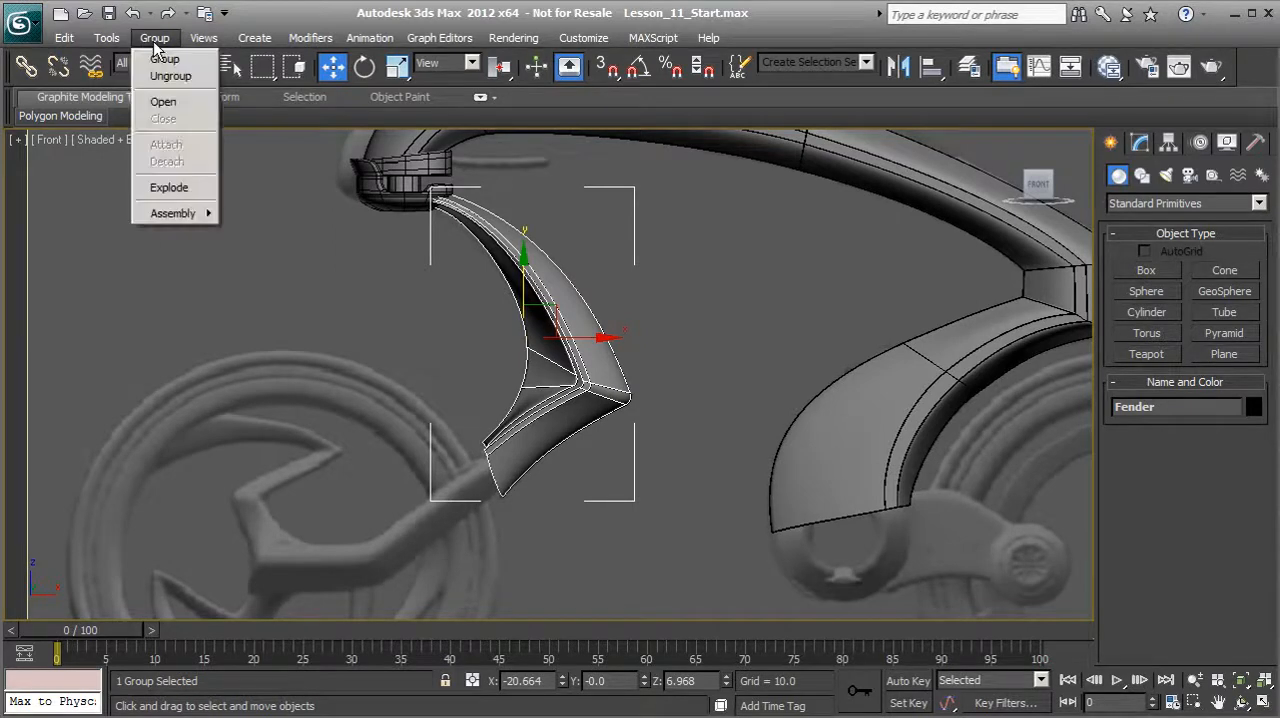
pyautogui.click(163, 102)
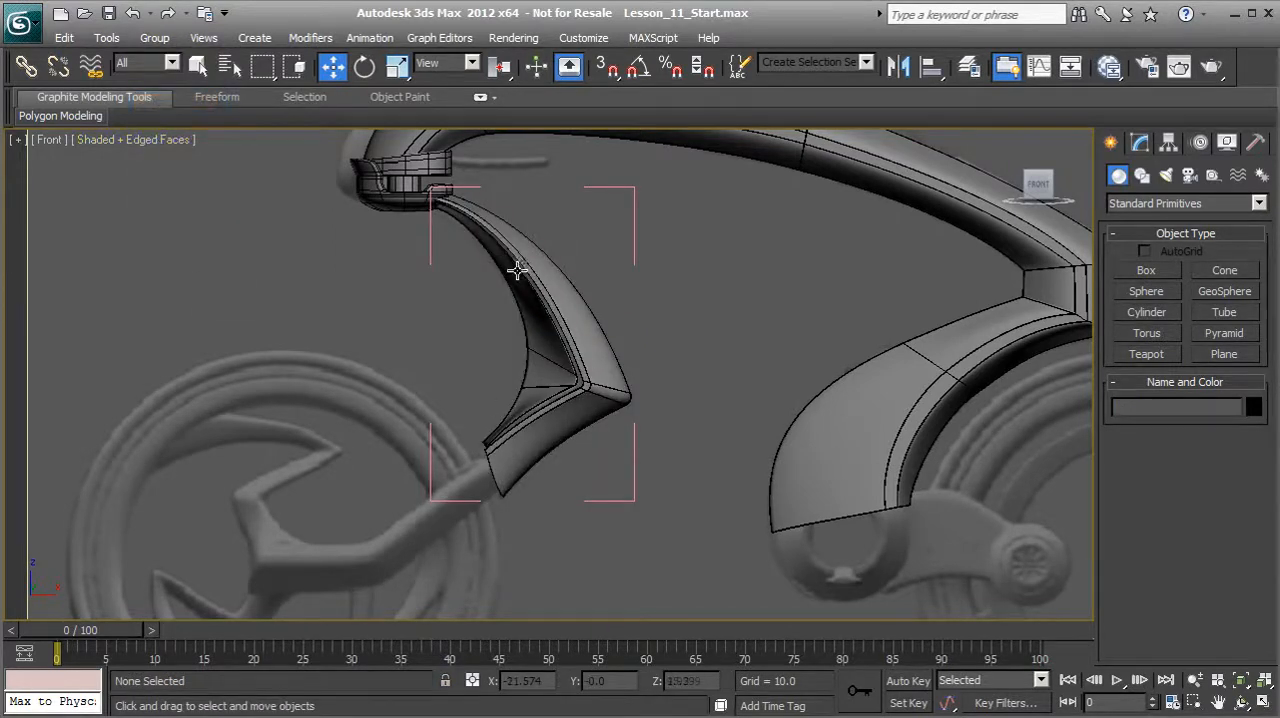
# Step: Clone the fender's outer shell, Line005, as an independent copy
pyautogui.click(527, 315)
pyautogui.click(565, 296)
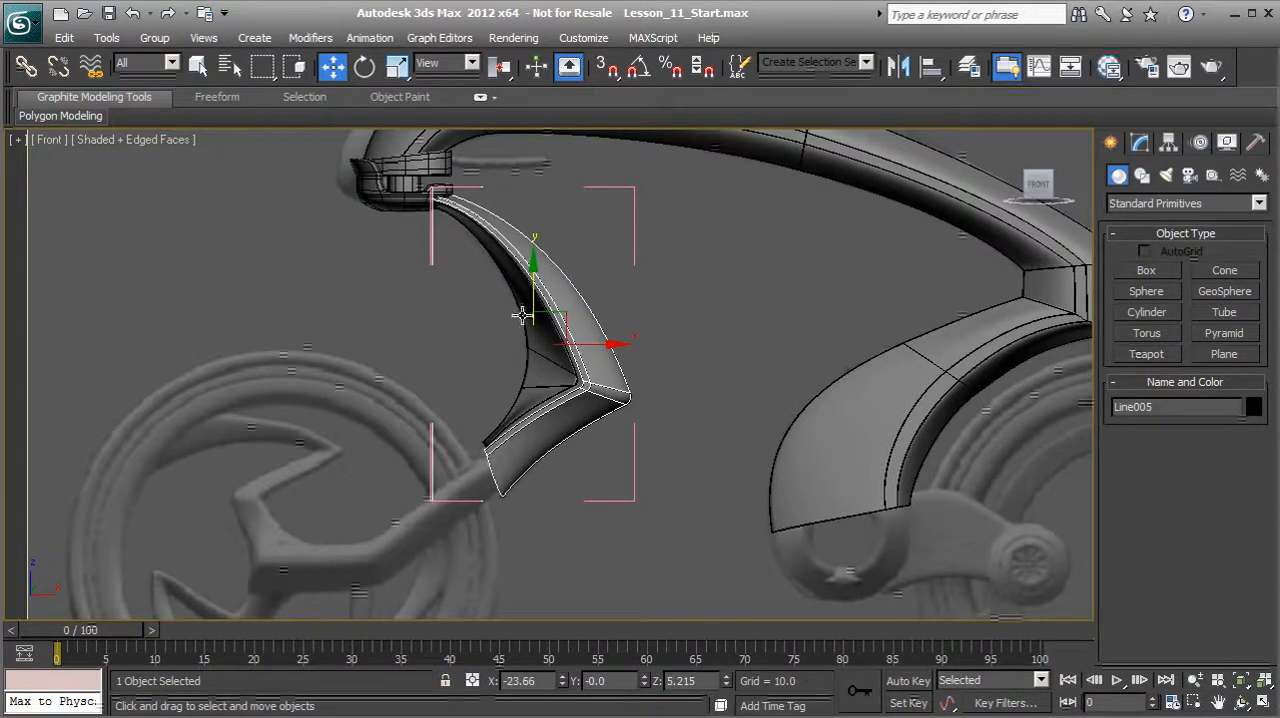
pyautogui.scroll(5, 517, 477)
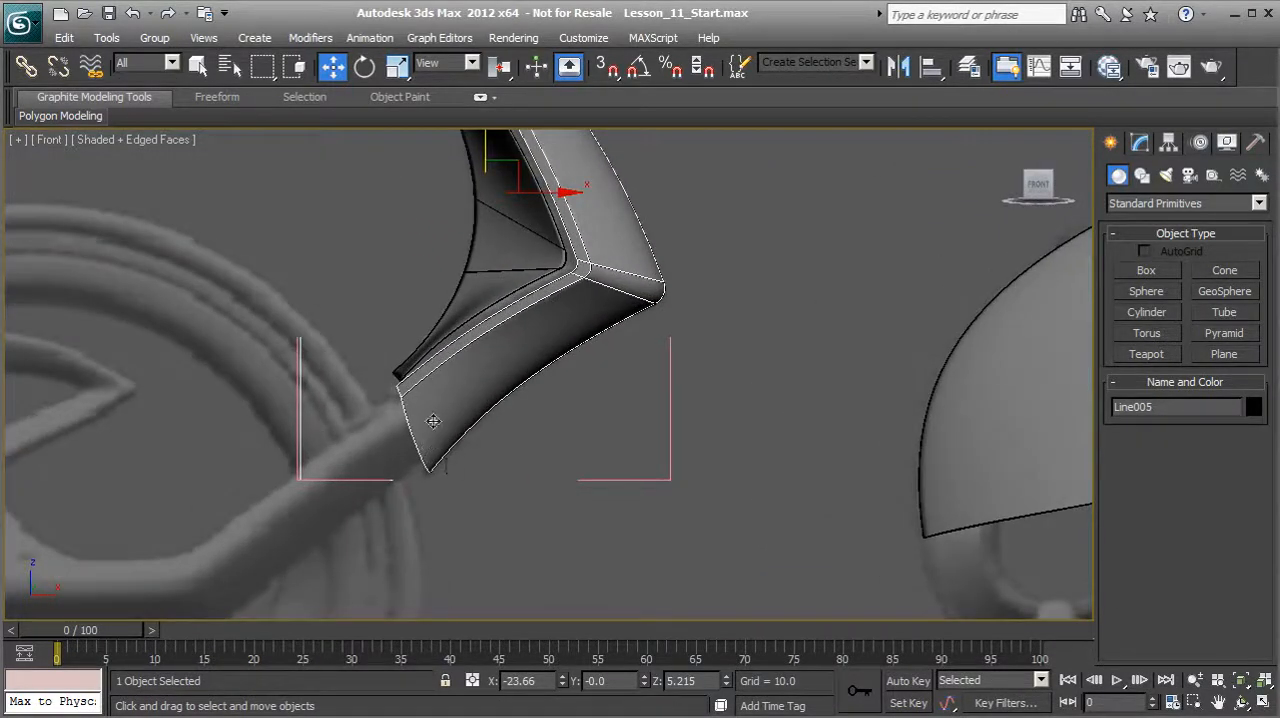
pyautogui.click(493, 255)
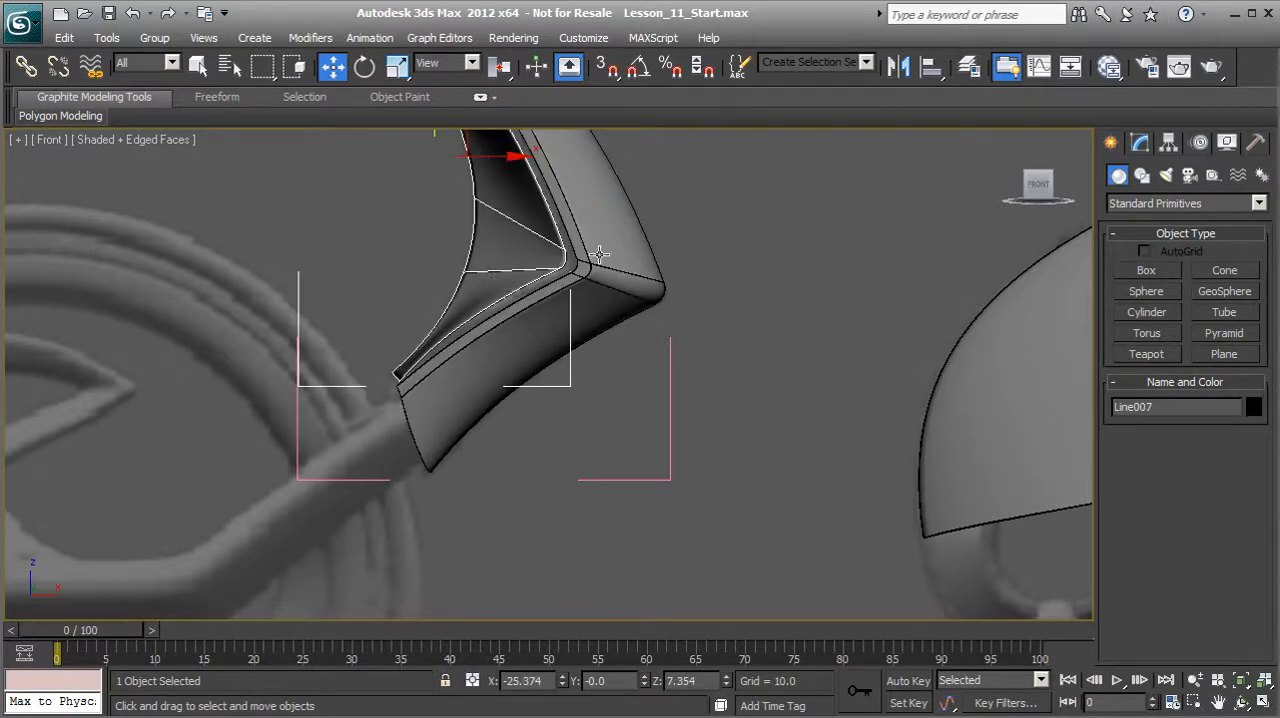
pyautogui.click(437, 421)
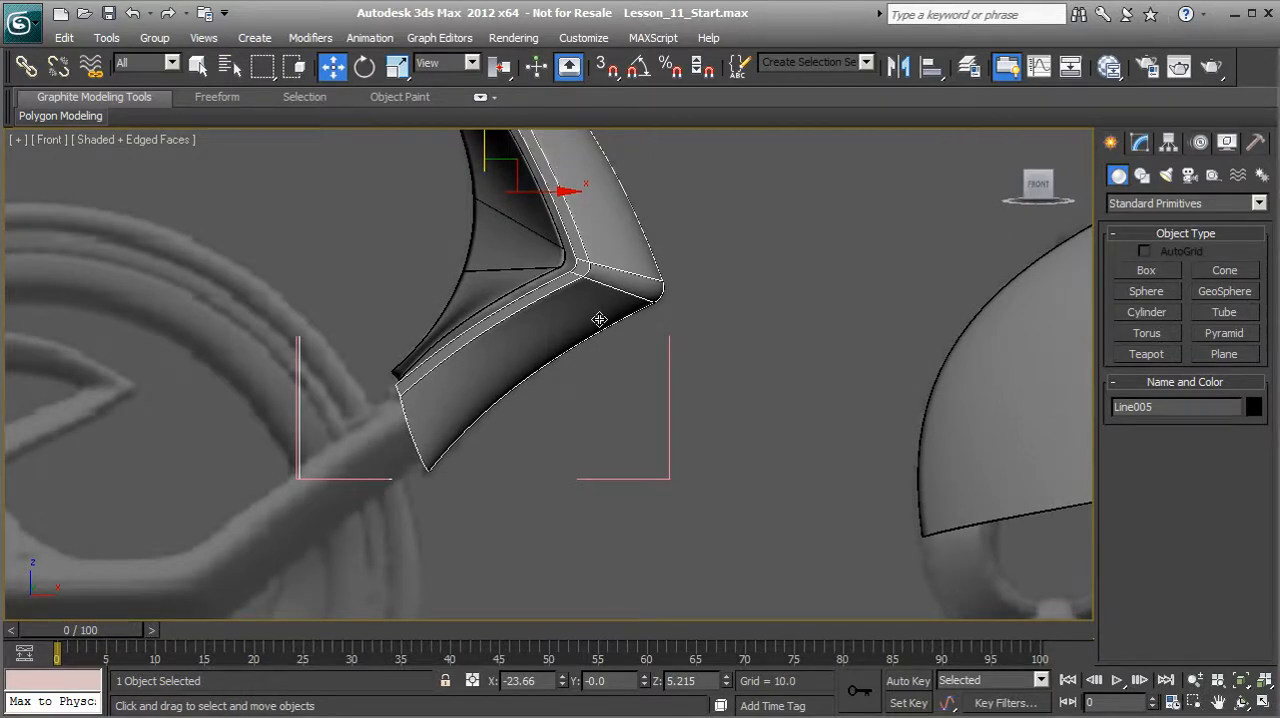
pyautogui.click(63, 37)
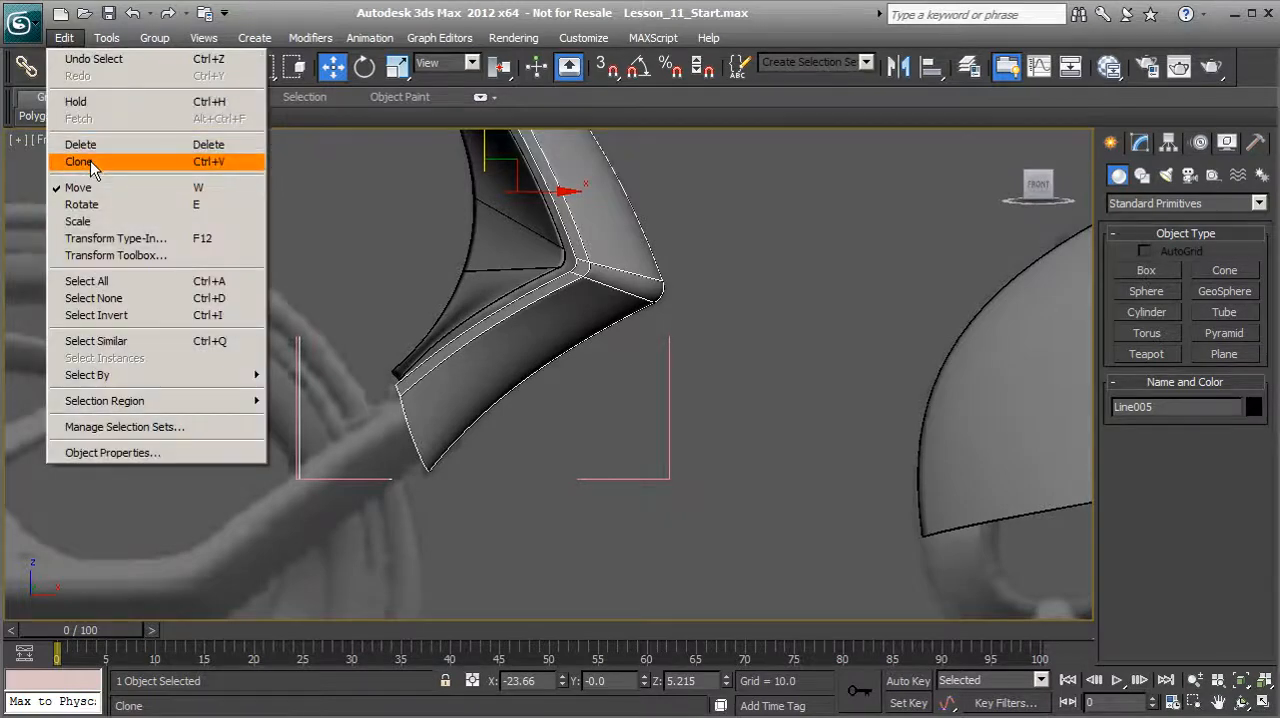
pyautogui.click(89, 163)
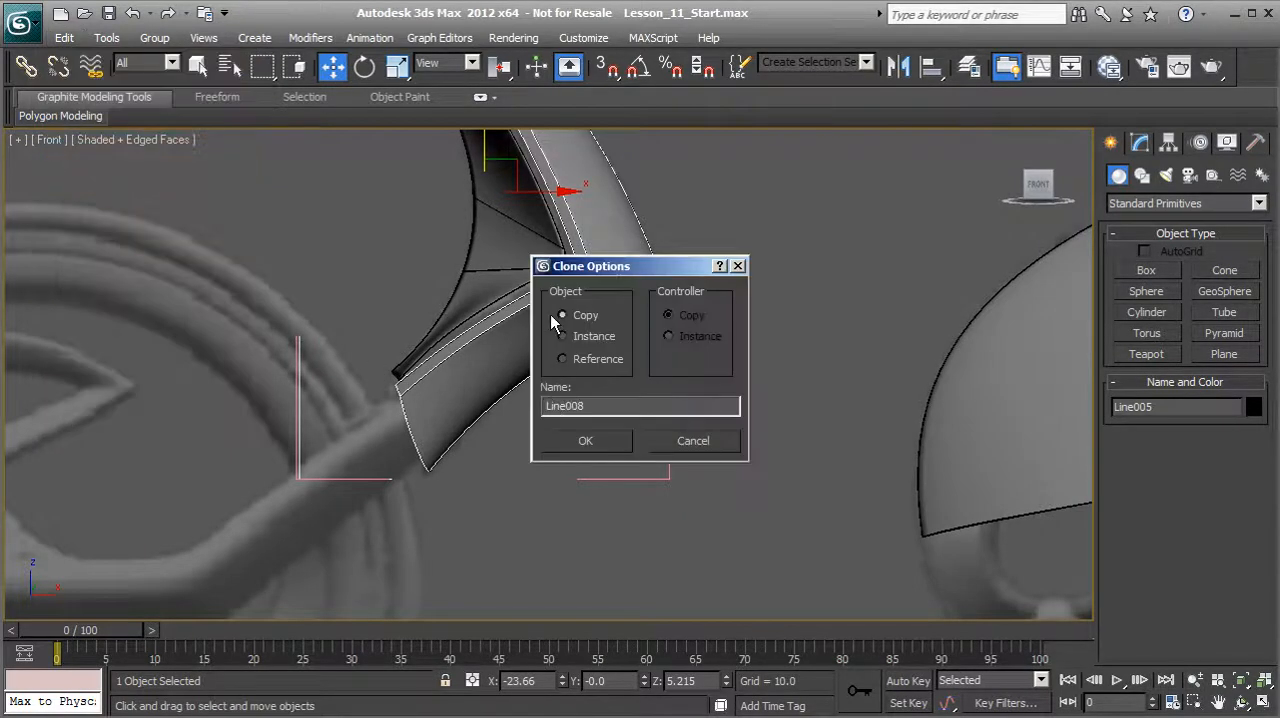
pyautogui.click(605, 448)
# Step: Set the Patch Topology steps of the cloned shell's Surface modifier to 4
pyautogui.moveTo(517, 391); pyautogui.dragTo(525, 478, button='middle')
pyautogui.scroll(-1, 508, 448)
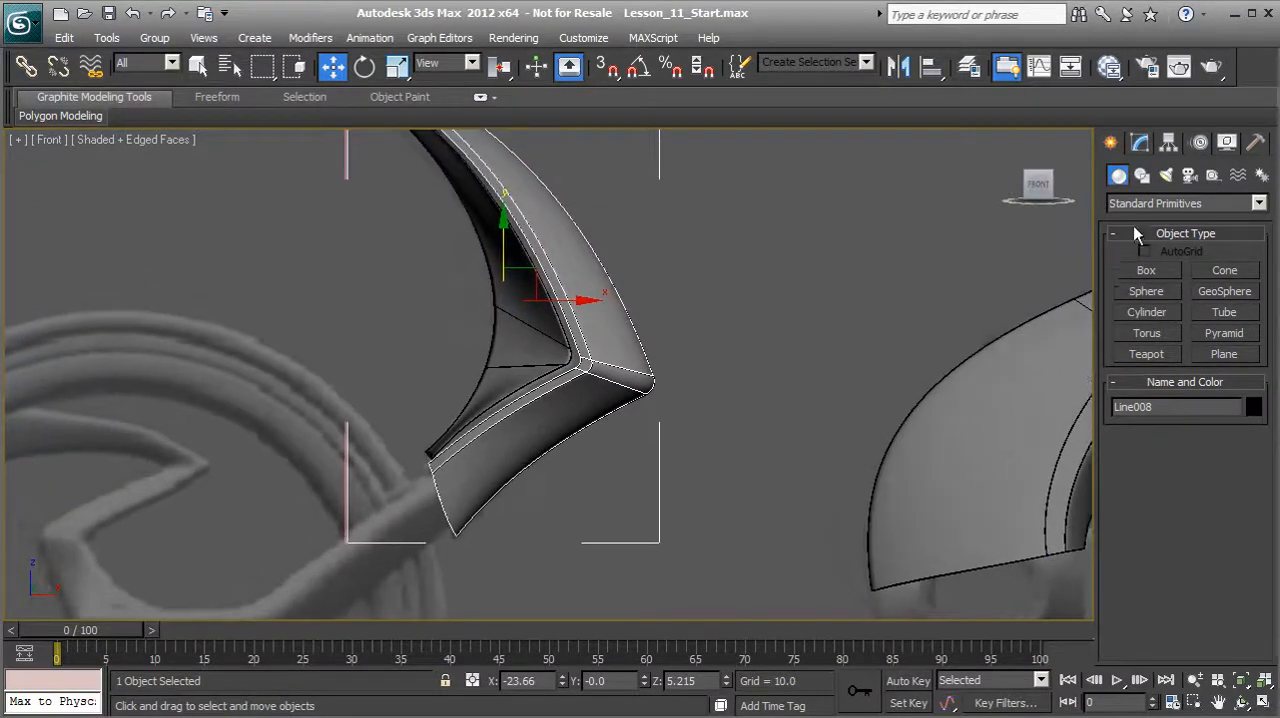
pyautogui.click(1141, 150)
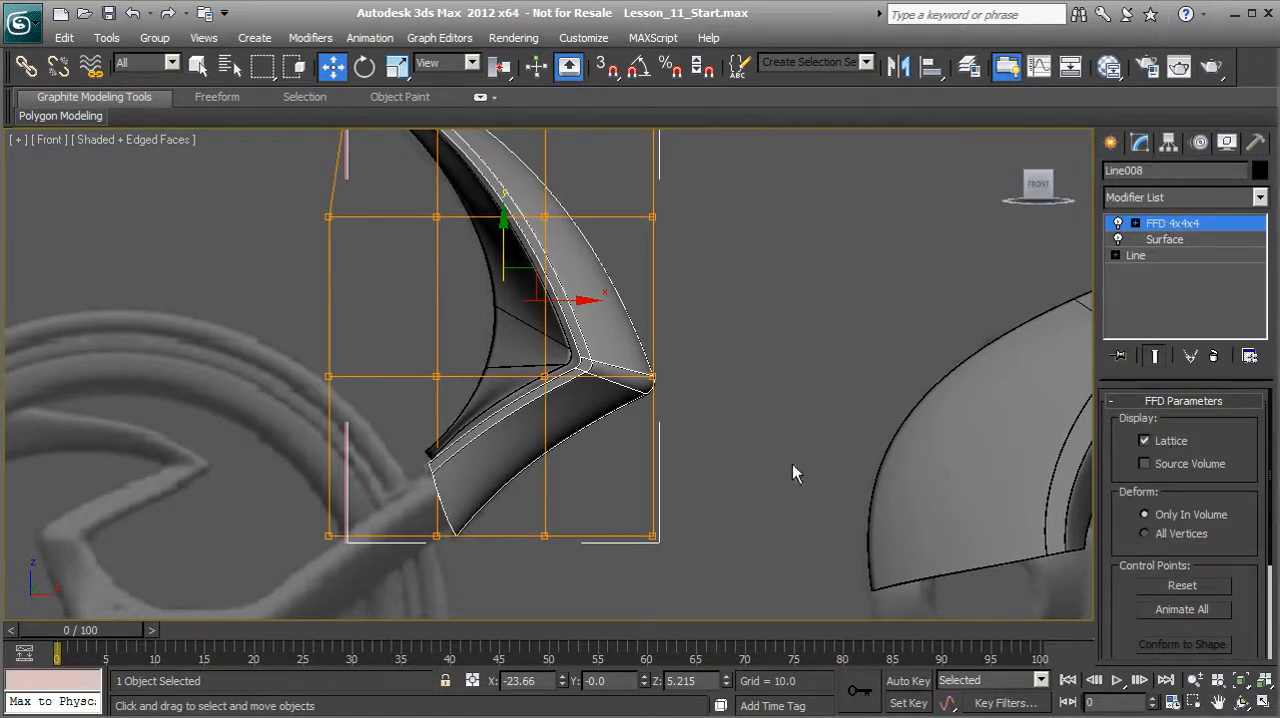
pyautogui.click(1165, 240)
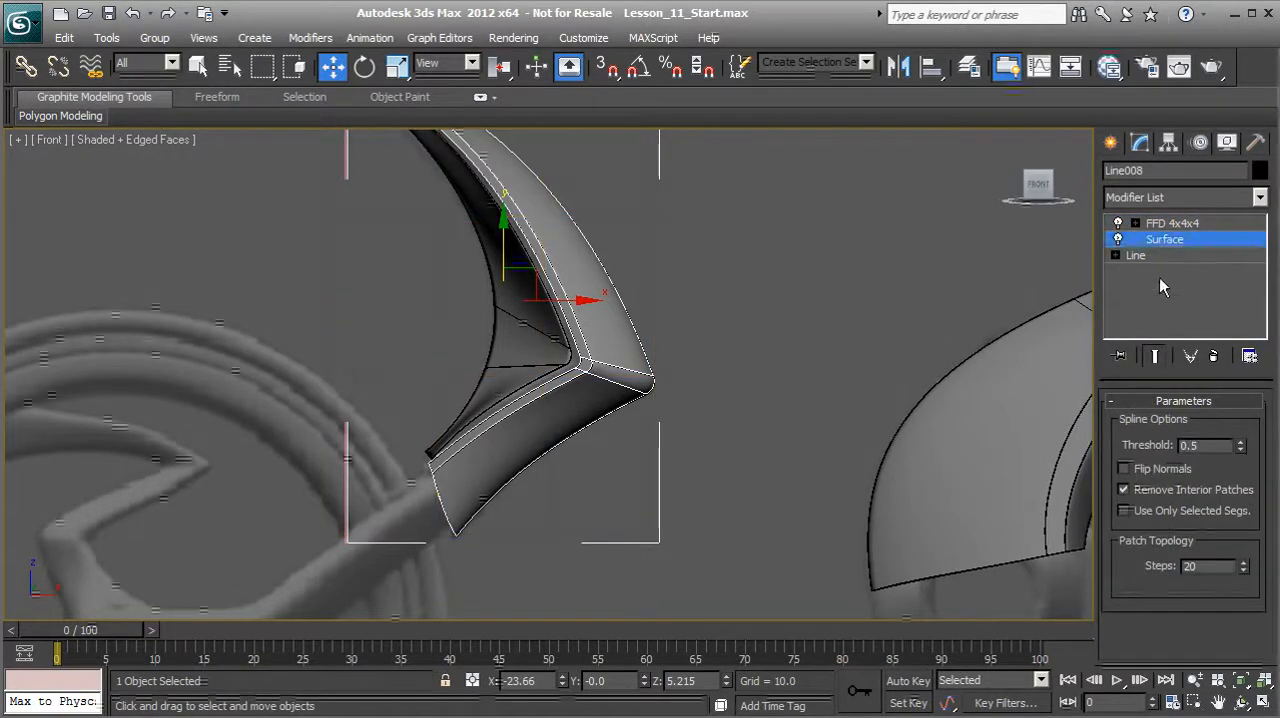
pyautogui.click(1222, 567)
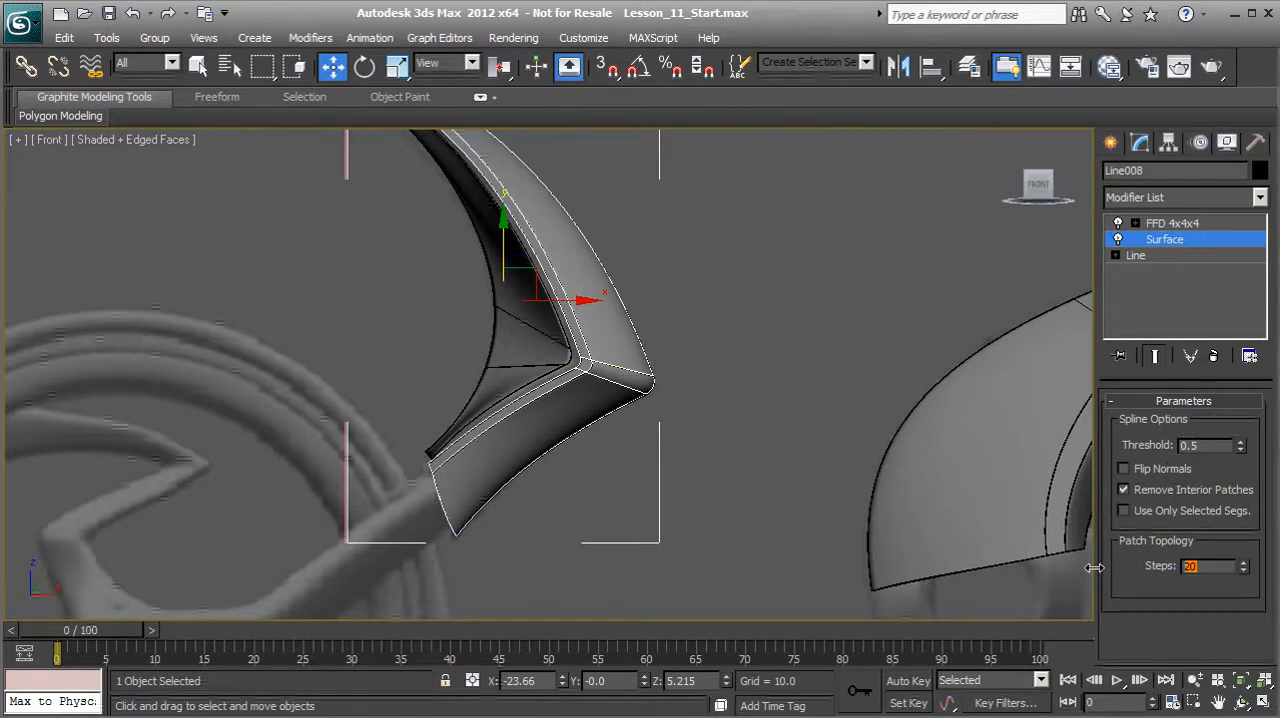
pyautogui.press('Return')
pyautogui.moveTo(562, 425); pyautogui.dragTo(585, 446, button='middle')
pyautogui.scroll(2, 580, 512)
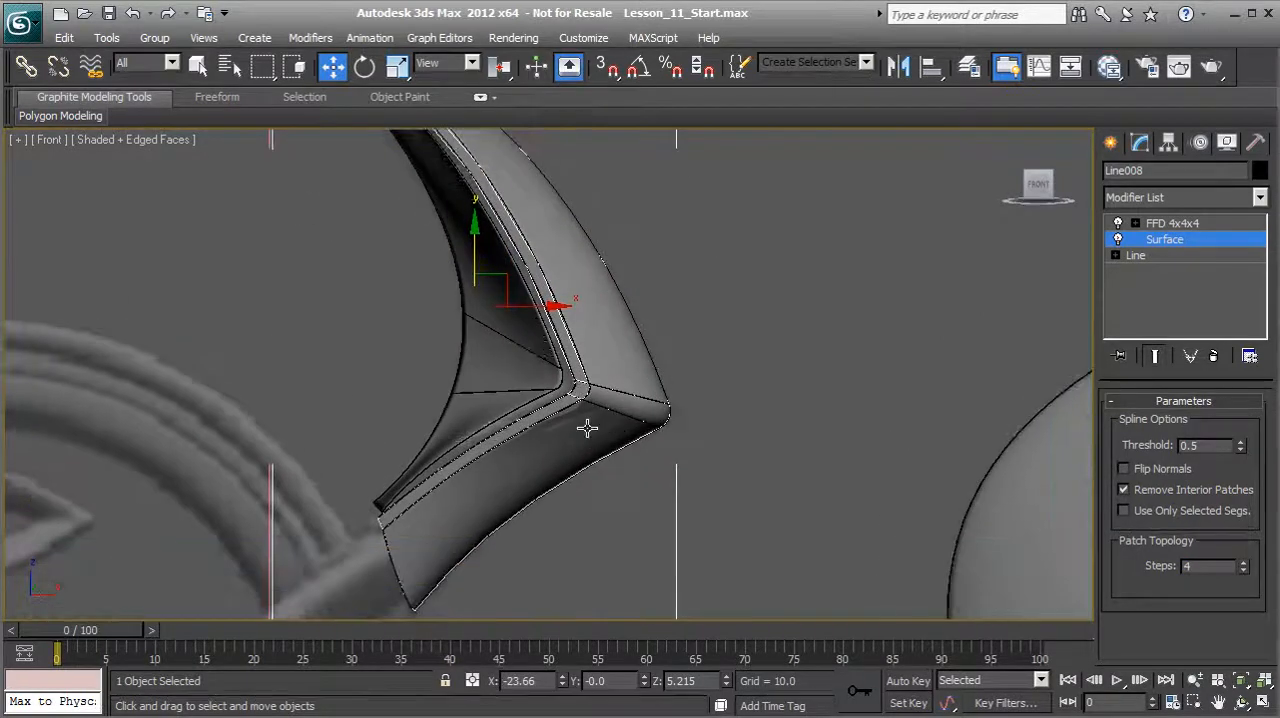
pyautogui.moveTo(446, 532); pyautogui.dragTo(452, 458, button='middle')
pyautogui.scroll(2, 452, 458)
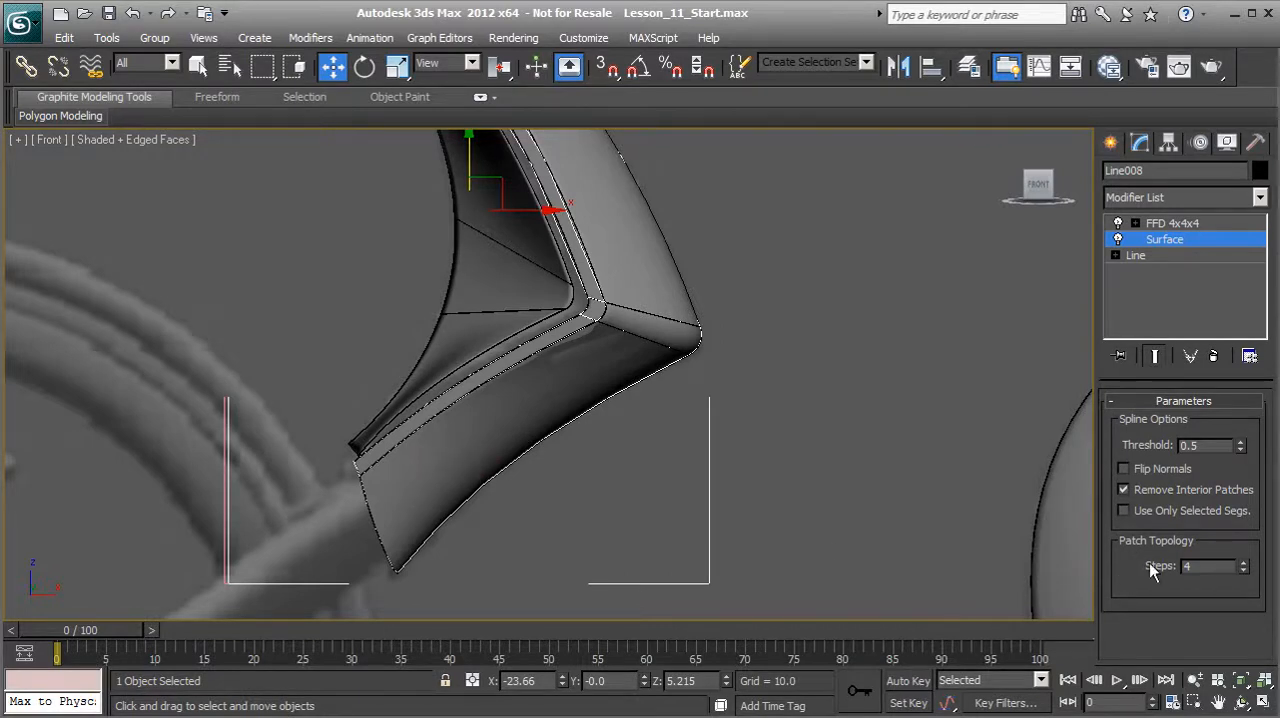
# Step: Try converting the cloned shell to Editable Poly with 20 patch steps, and undo the conversion
pyautogui.write('20')
pyautogui.press('Return')
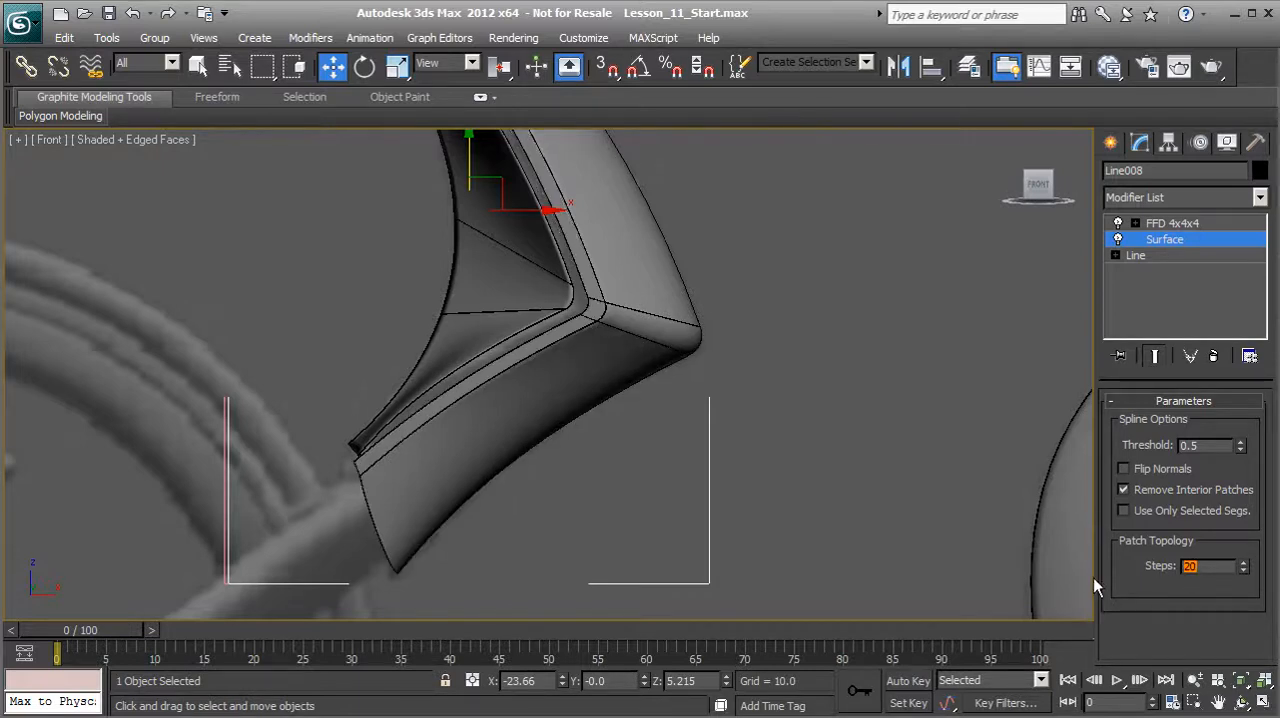
pyautogui.rightClick(540, 430)
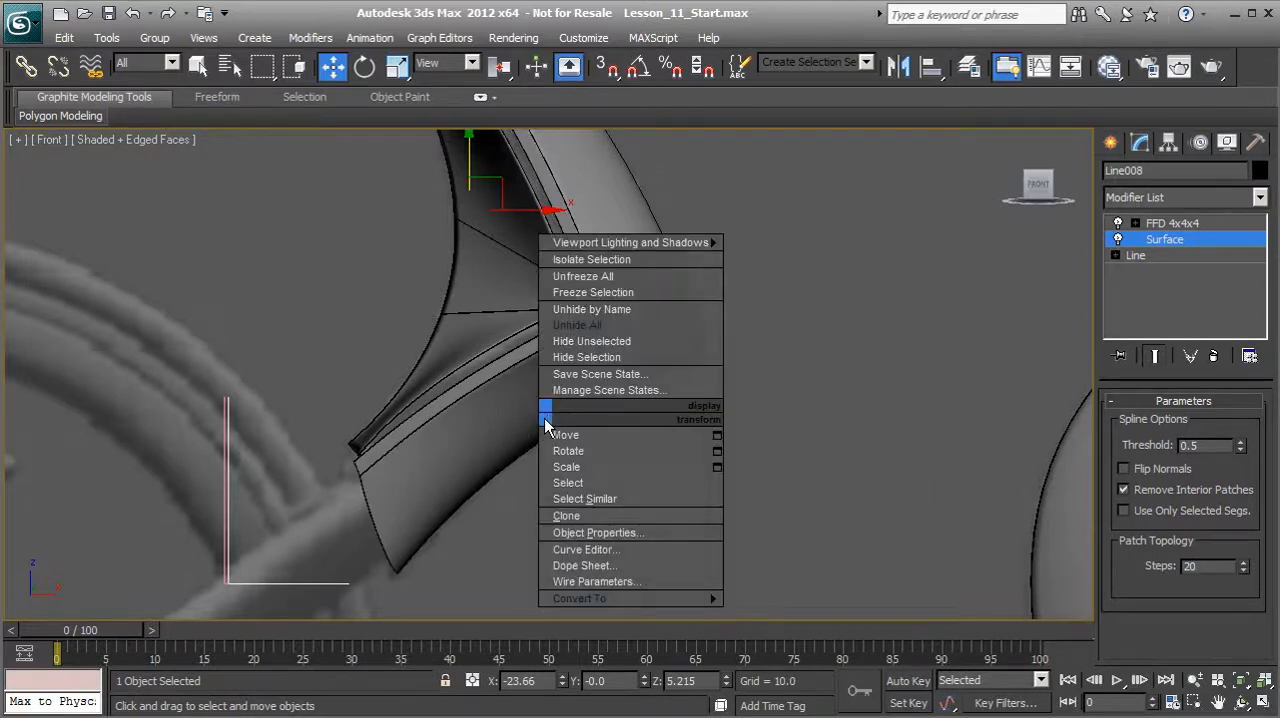
pyautogui.click(786, 614)
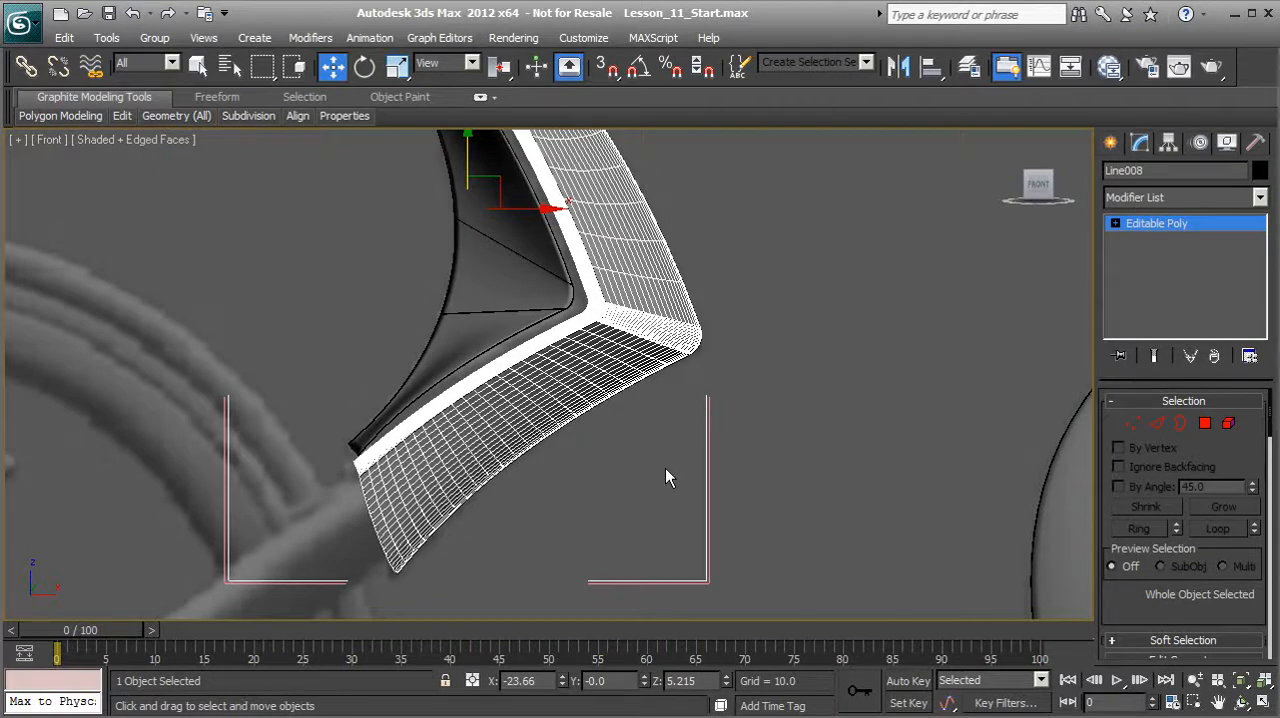
pyautogui.click(132, 13)
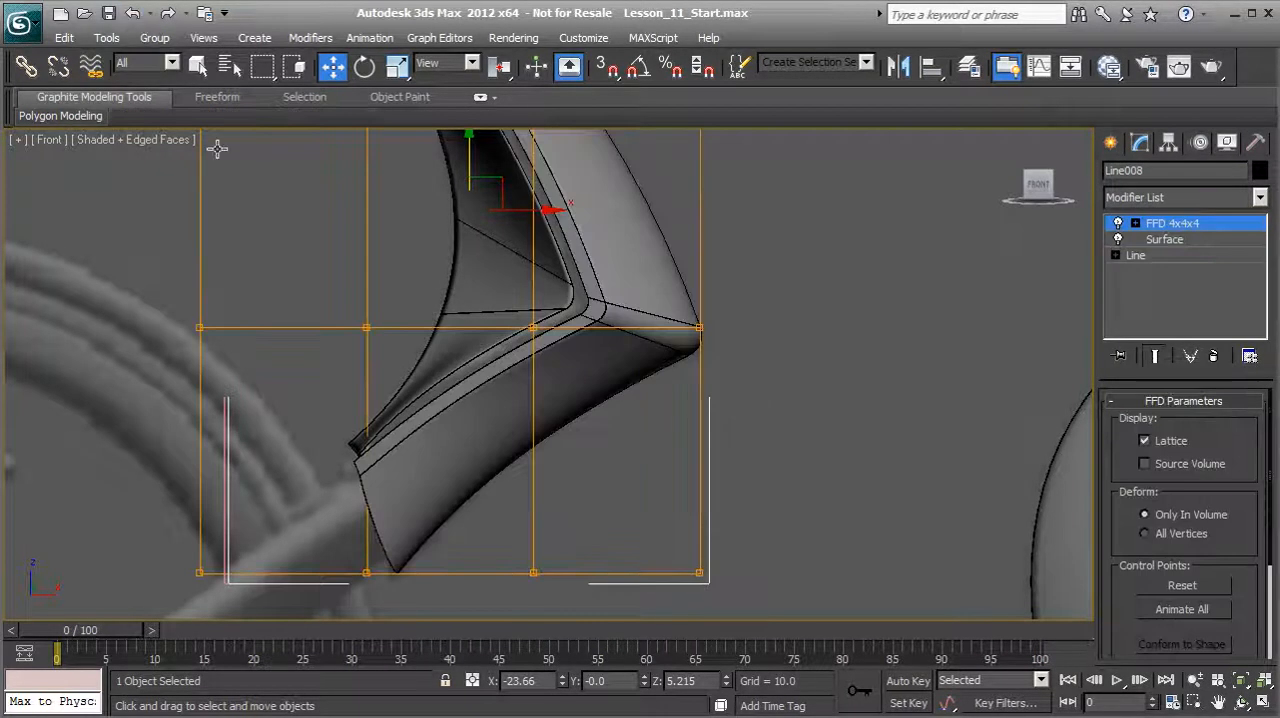
# Step: Reduce the cloned shell's Surface modifier to 4 patch steps and convert the shell to Editable Poly
pyautogui.click(1164, 239)
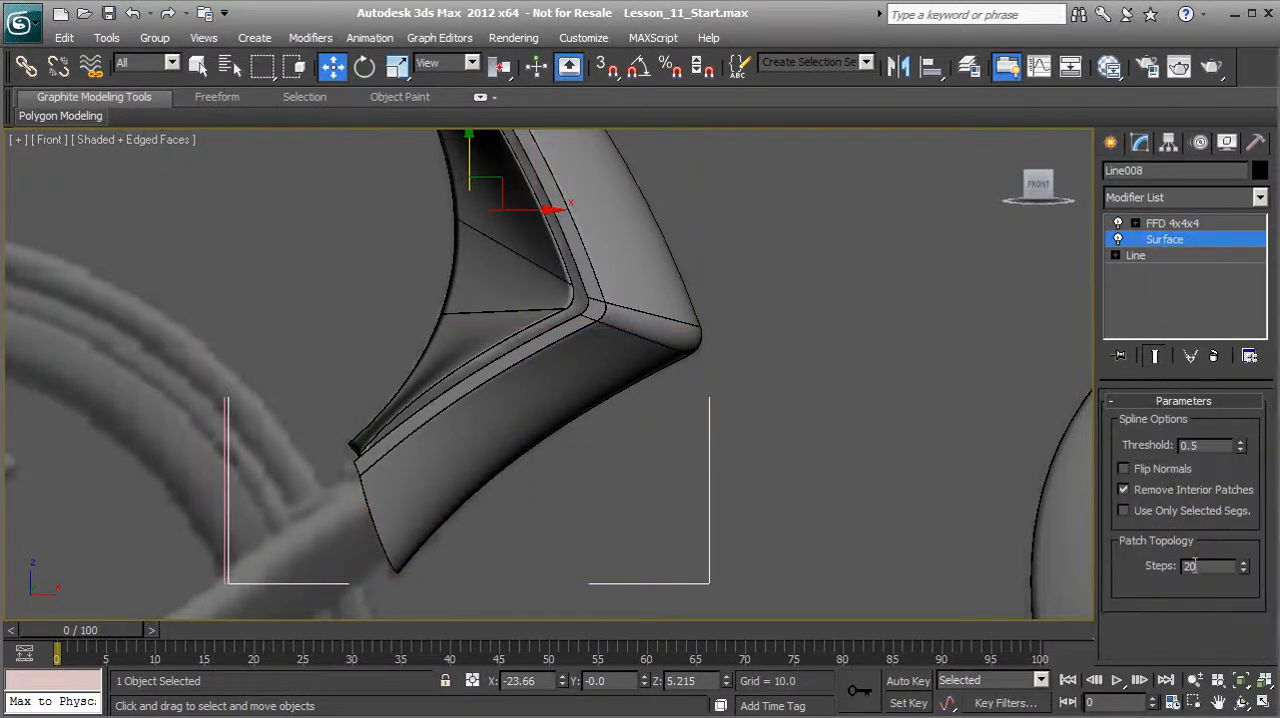
pyautogui.write('4')
pyautogui.press('Return')
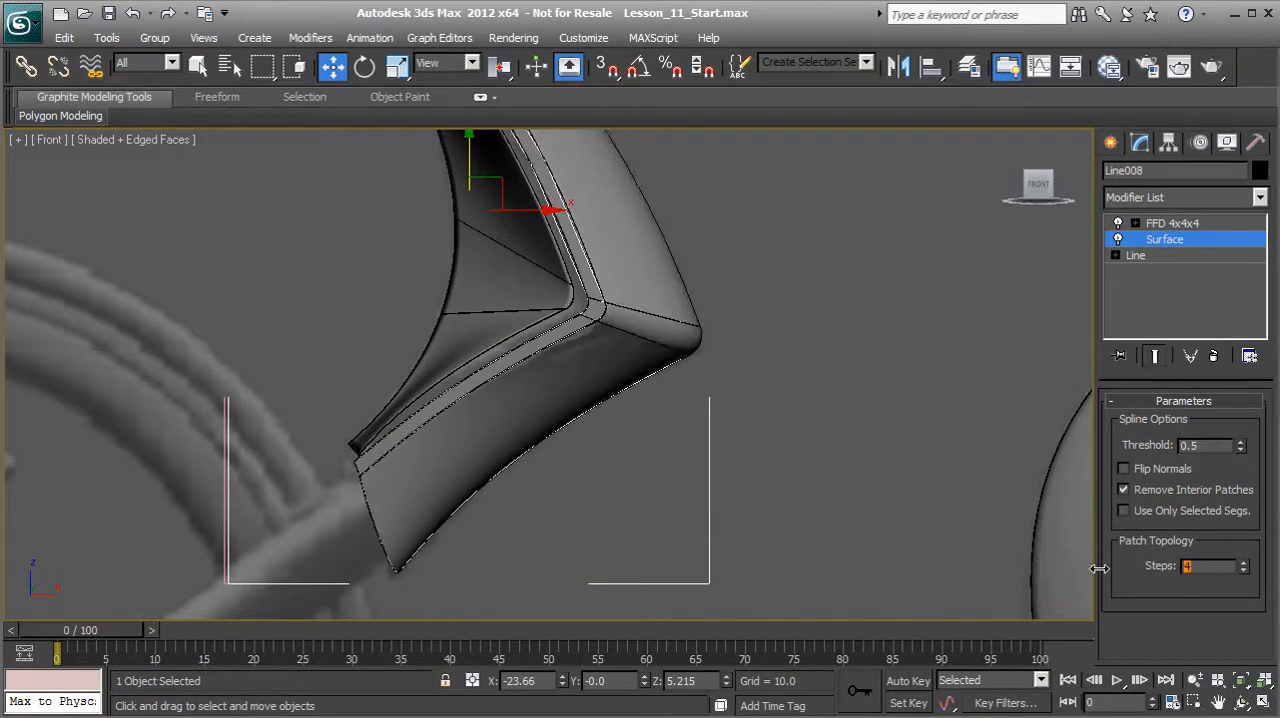
pyautogui.rightClick(540, 420)
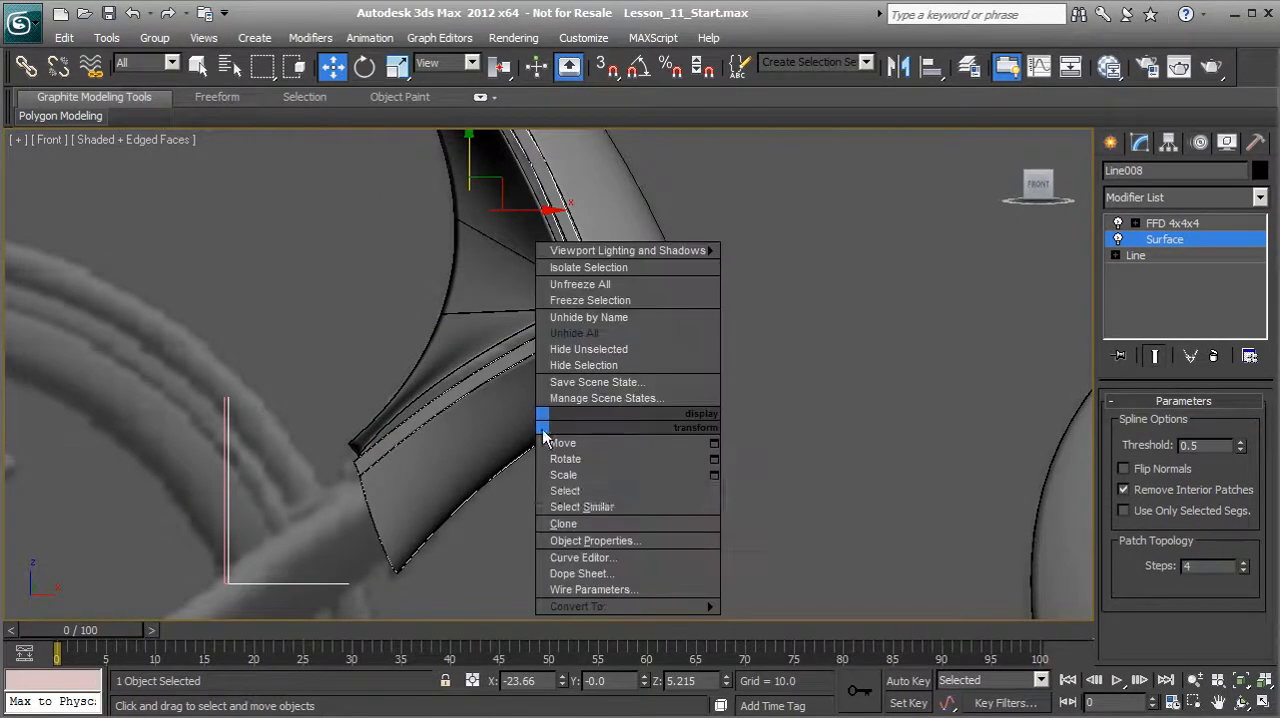
pyautogui.moveTo(584, 607)
pyautogui.click(790, 622)
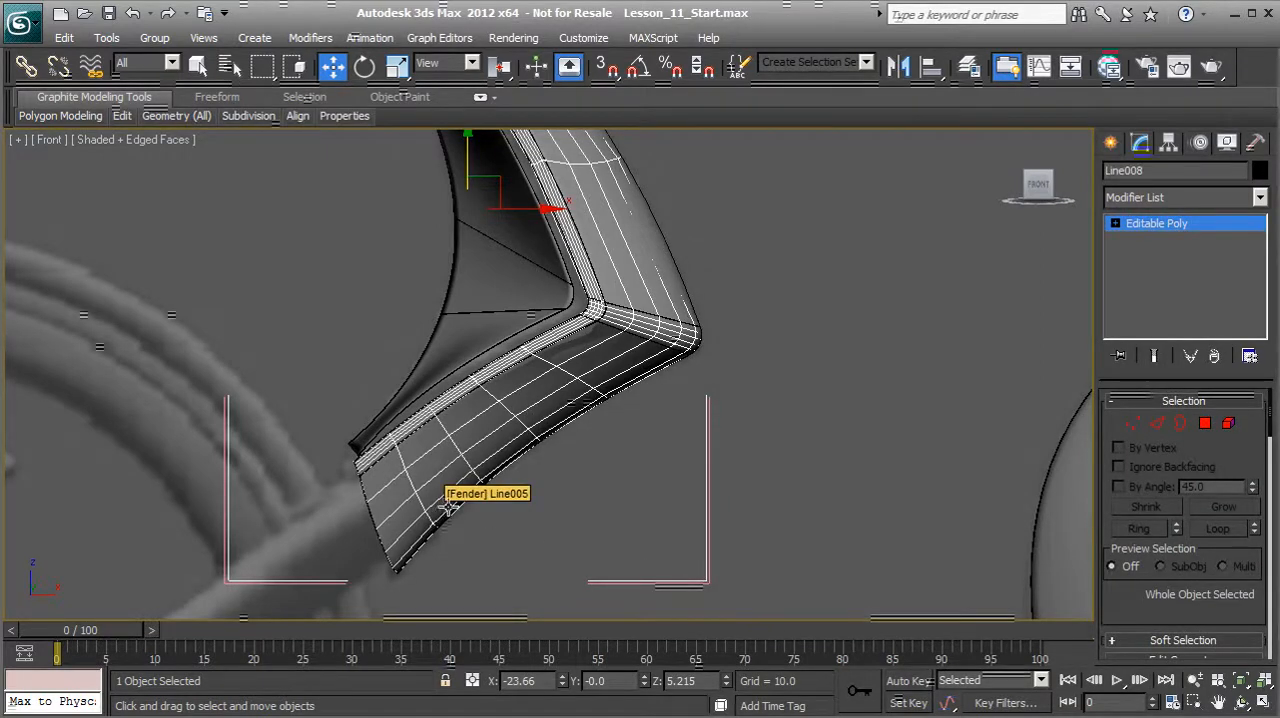
# Step: Clone the four side polygons at the shell's lower end to a new object named Fork, offset about 1.4 units outward along Y
pyautogui.click(1205, 423)
pyautogui.click(394, 491)
pyautogui.keyDown('ctrl'); pyautogui.click(400, 522); pyautogui.keyUp('ctrl')
pyautogui.keyDown('ctrl'); pyautogui.click(412, 548); pyautogui.keyUp('ctrl')
pyautogui.keyDown('ctrl'); pyautogui.click(415, 540); pyautogui.keyUp('ctrl')
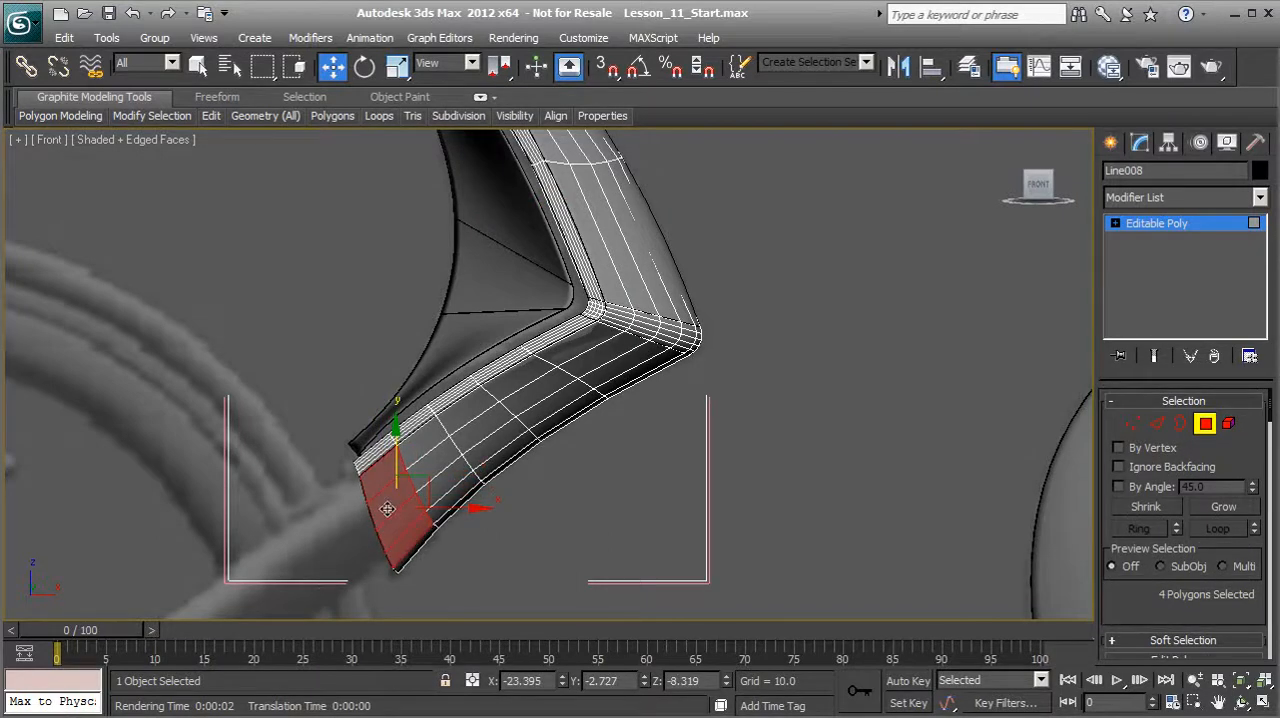
pyautogui.press('p')
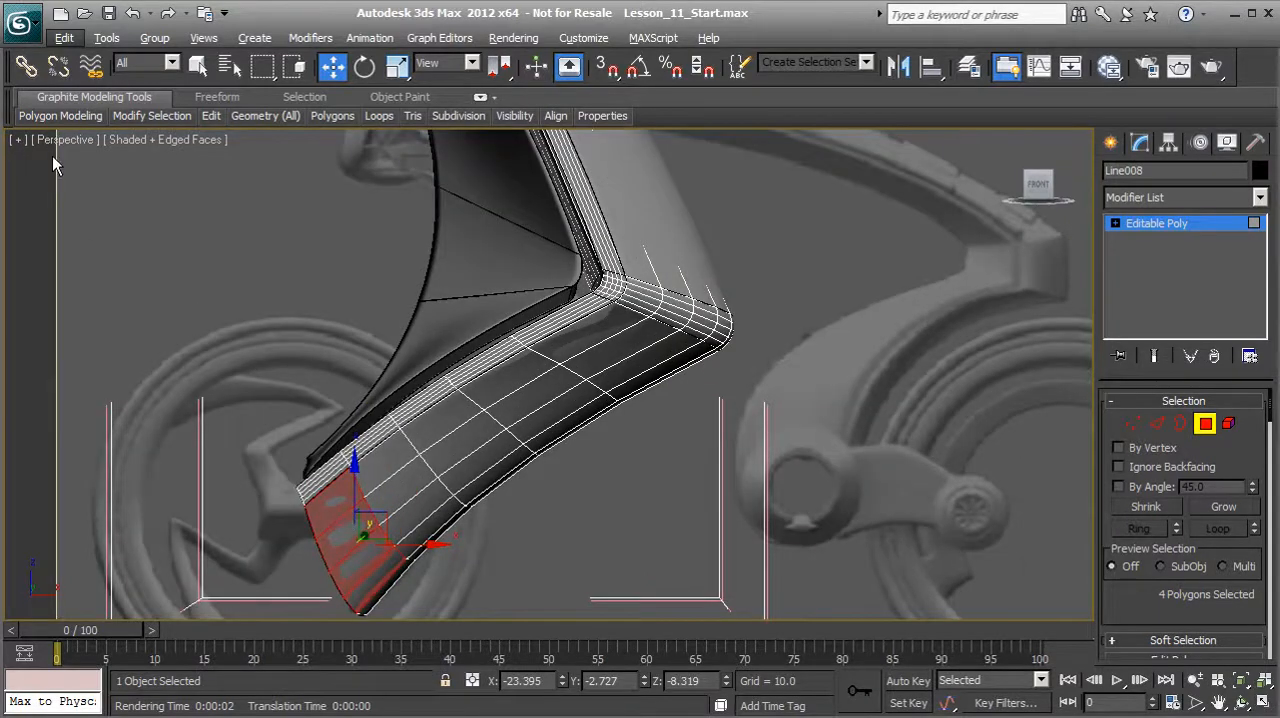
pyautogui.moveTo(345, 535); pyautogui.dragTo(350, 430, button='middle')
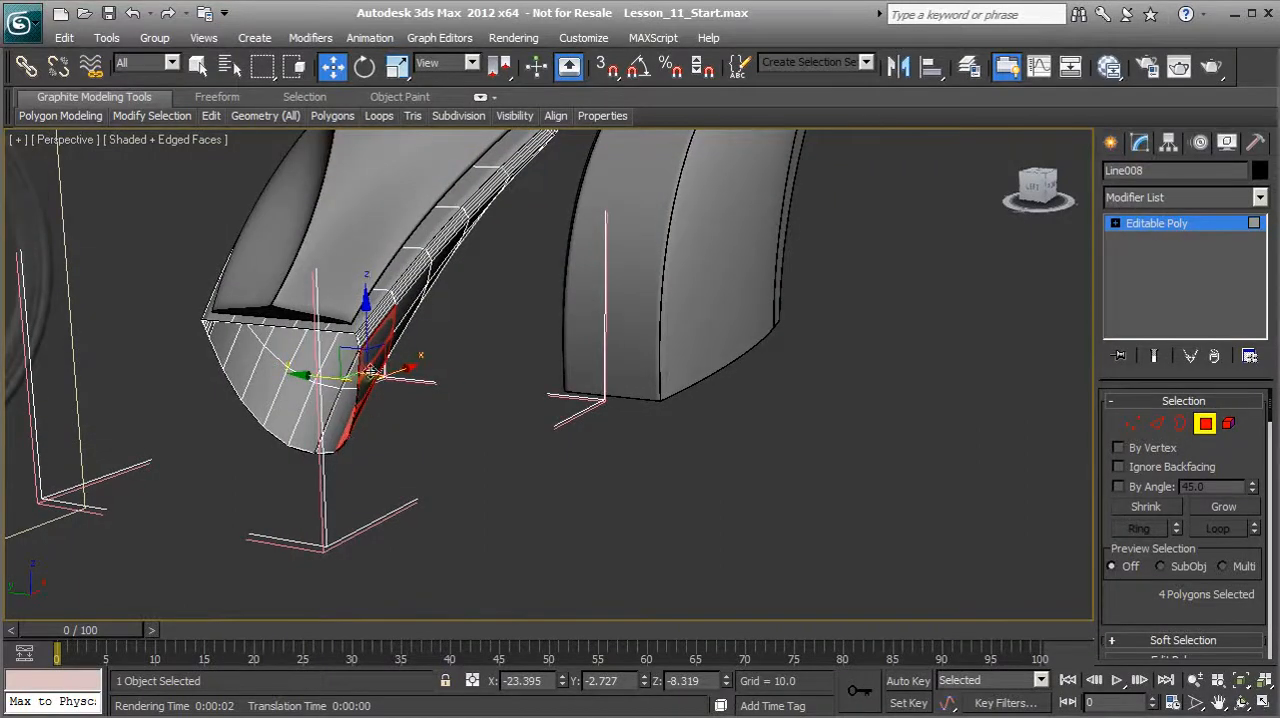
pyautogui.keyDown('alt'); pyautogui.moveTo(456, 444); pyautogui.dragTo(431, 445, button='middle'); pyautogui.keyUp('alt')
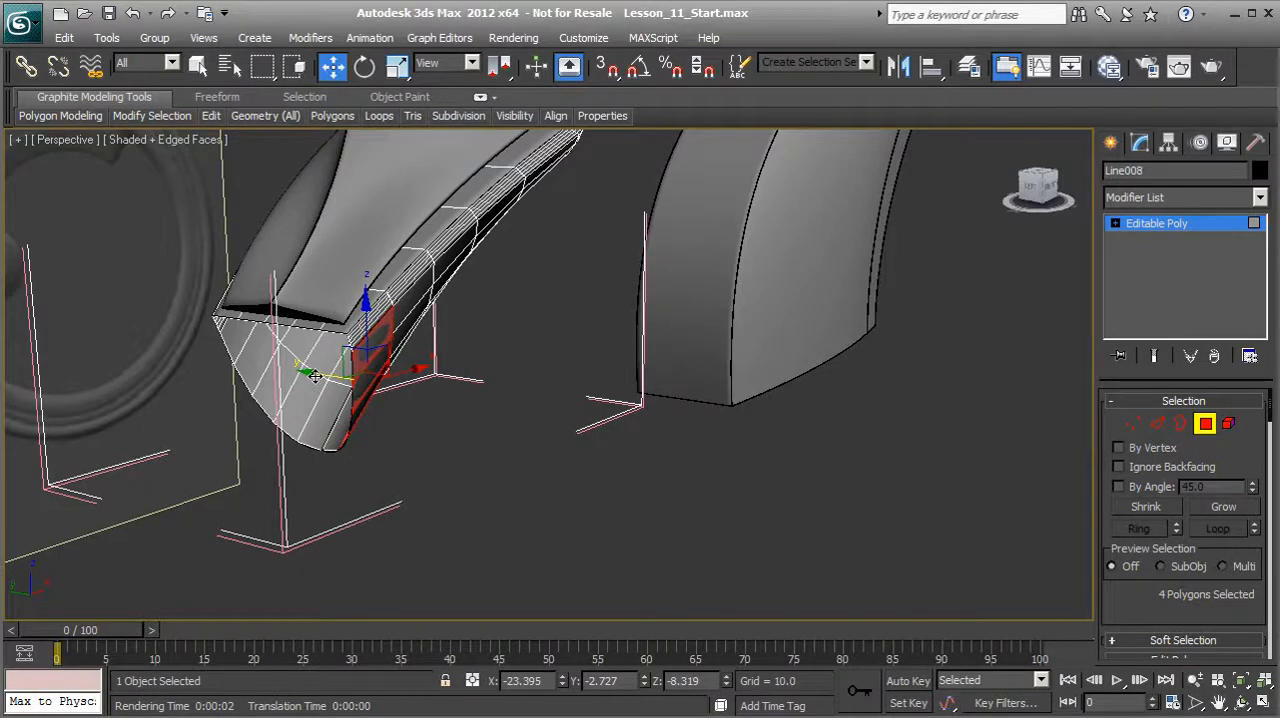
pyautogui.moveTo(317, 374); pyautogui.dragTo(372, 388)
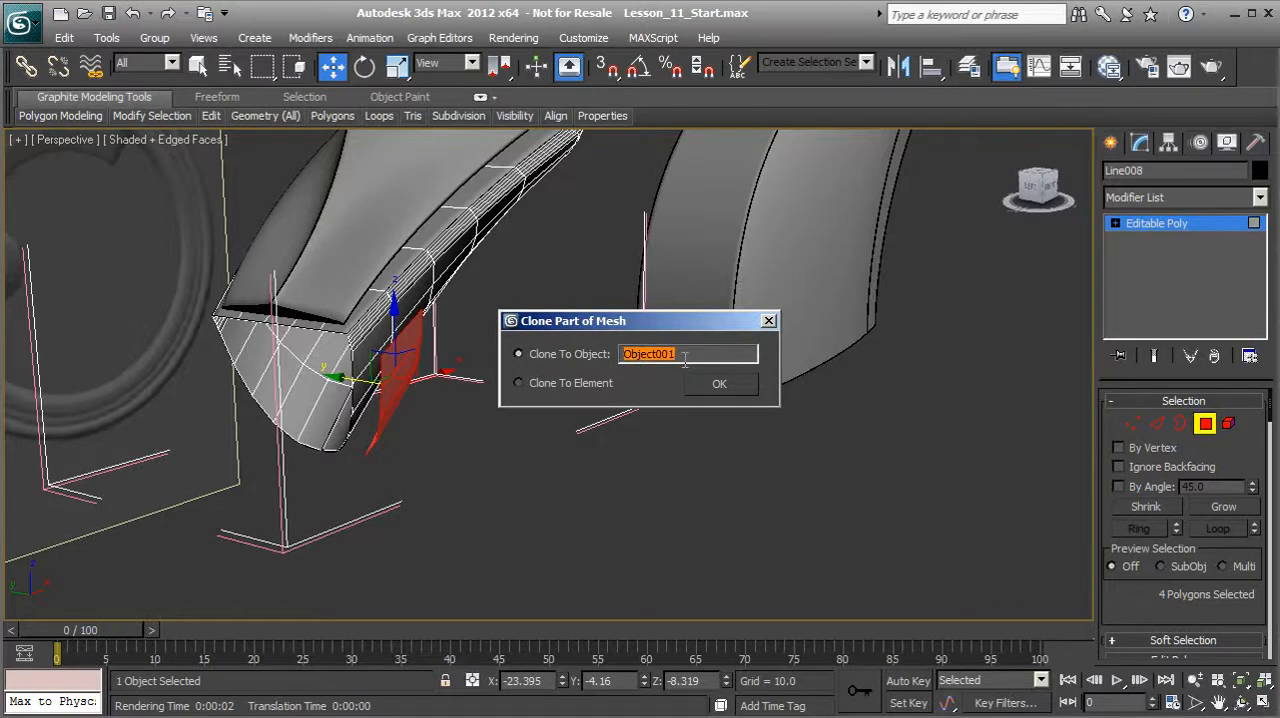
pyautogui.write('Fork')
pyautogui.click(716, 384)
# Step: Leave polygon editing on the converted shell copy and clear the selection
pyautogui.moveTo(690, 384)
pyautogui.mouseDown(button='middle')
pyautogui.moveTo(545, 380)
pyautogui.moveTo(452, 360)
pyautogui.mouseUp(button='middle')
pyautogui.scroll(-2, 456, 370)
pyautogui.moveTo(479, 294); pyautogui.dragTo(417, 408, button='middle')
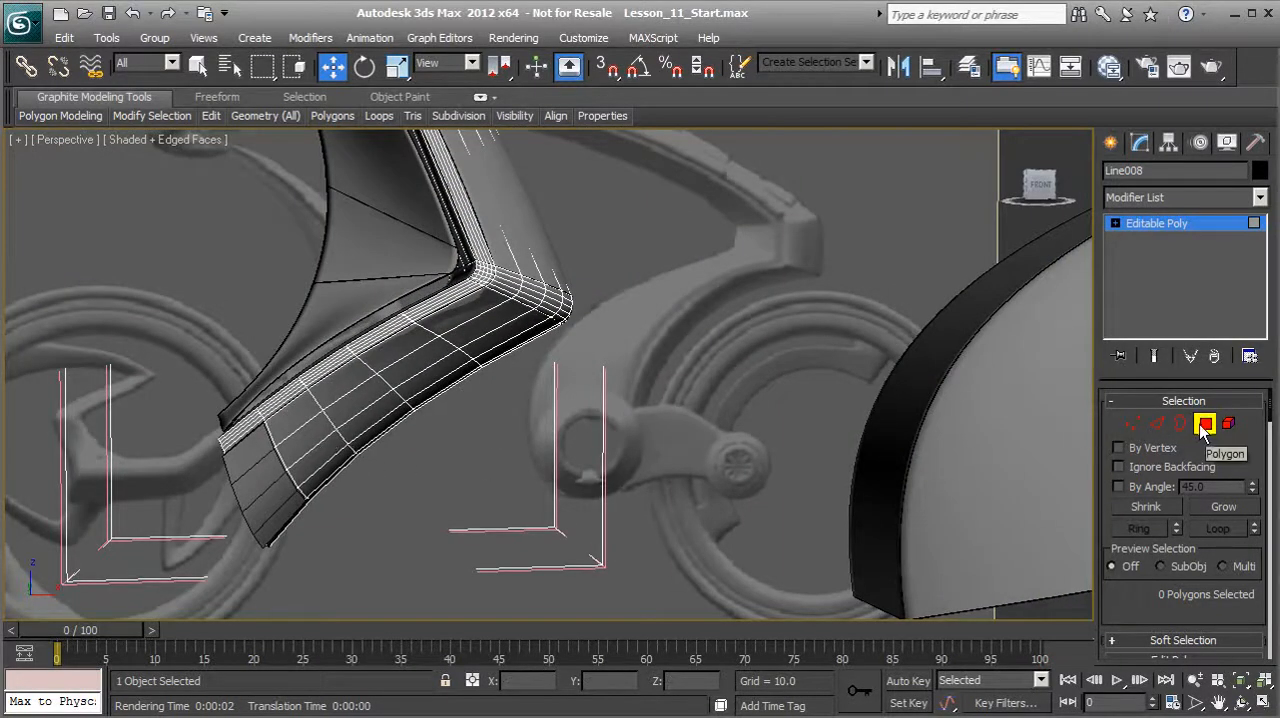
pyautogui.click(1205, 424)
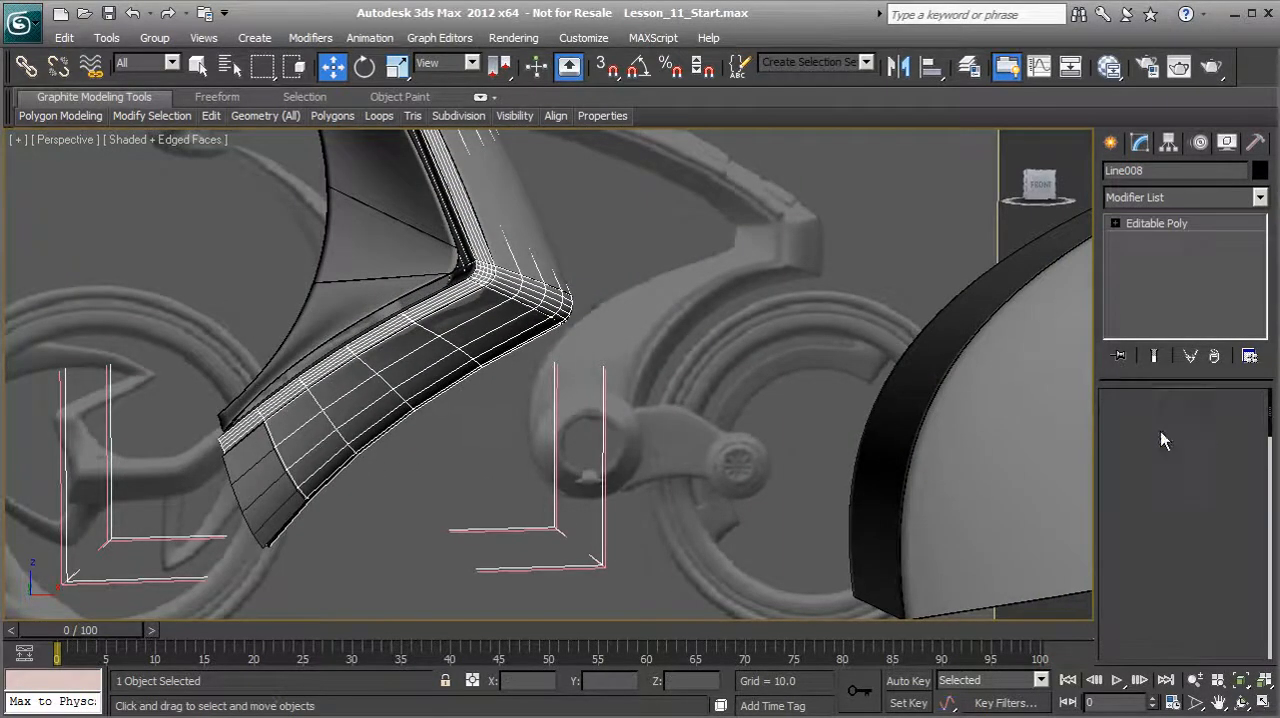
pyautogui.click(513, 438)
# Step: Move the Fork object about 1.44 units along Y back against the fender's lower end
pyautogui.moveTo(449, 394); pyautogui.dragTo(534, 399, button='middle')
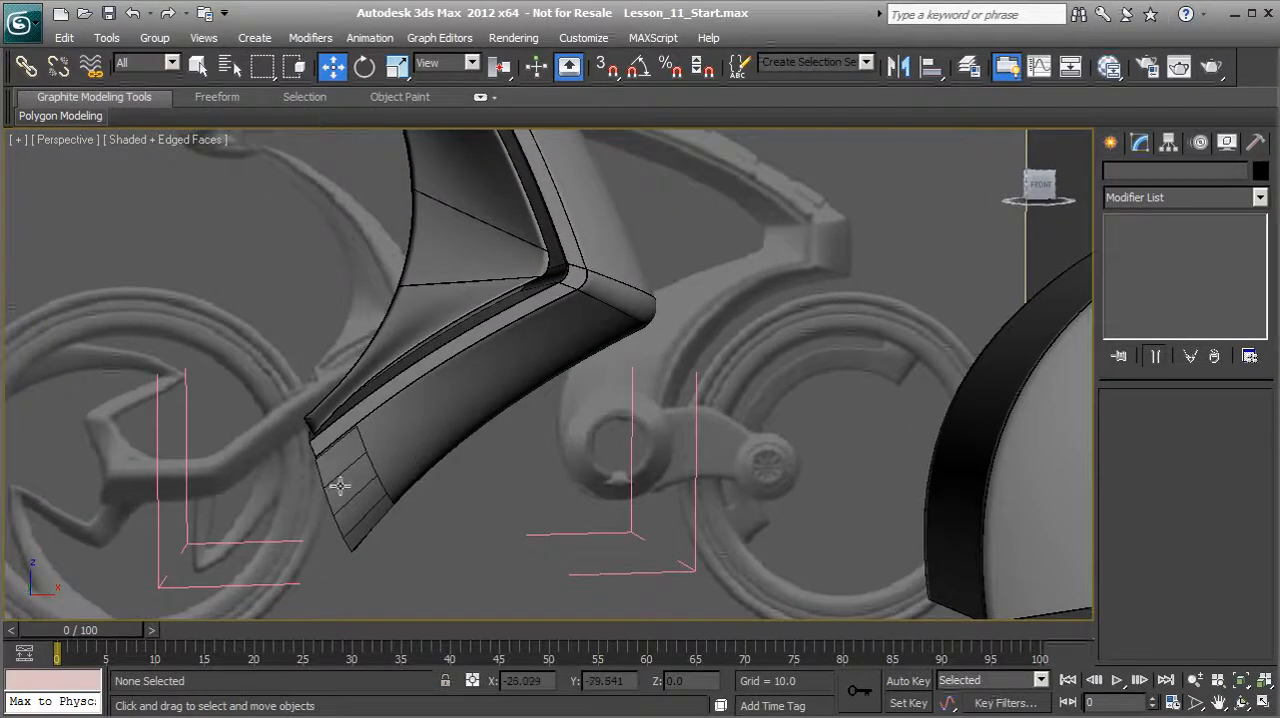
pyautogui.scroll(2, 489, 374)
pyautogui.moveTo(394, 440); pyautogui.dragTo(347, 460, button='middle')
pyautogui.click(531, 378)
pyautogui.moveTo(581, 388); pyautogui.dragTo(620, 390)
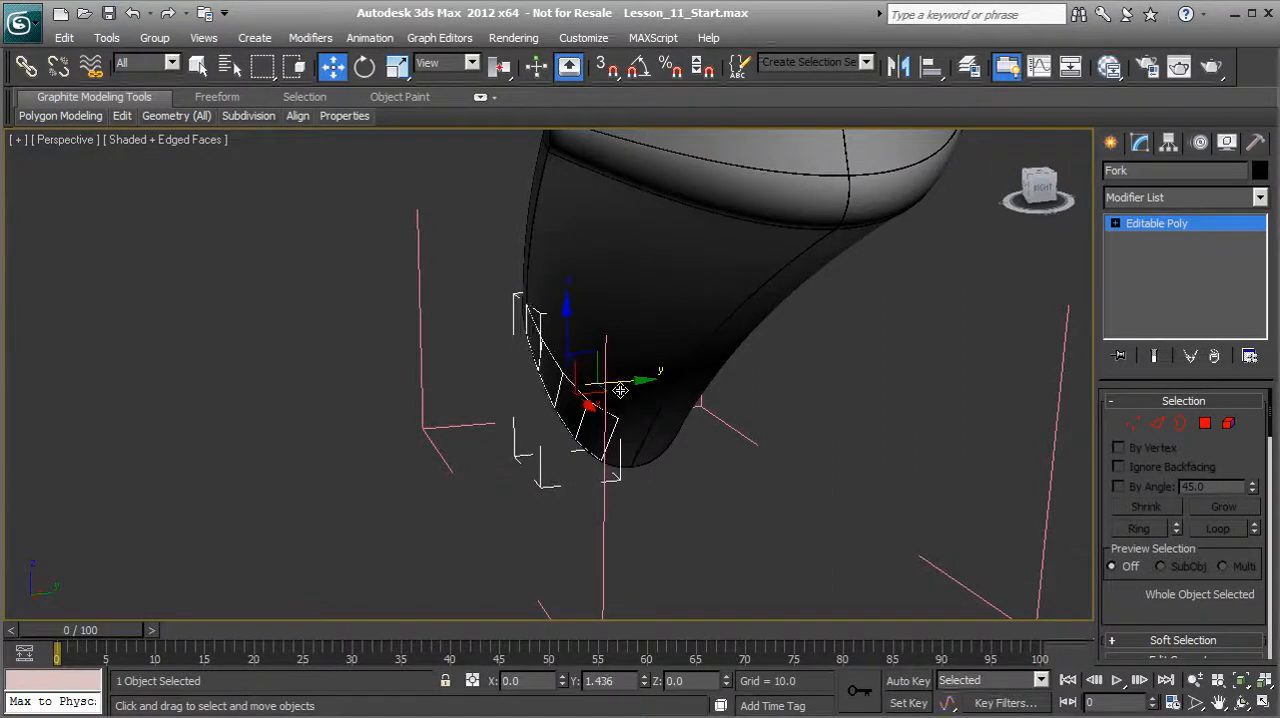
pyautogui.keyDown('alt'); pyautogui.moveTo(555, 415); pyautogui.dragTo(831, 397, button='middle'); pyautogui.keyUp('alt')
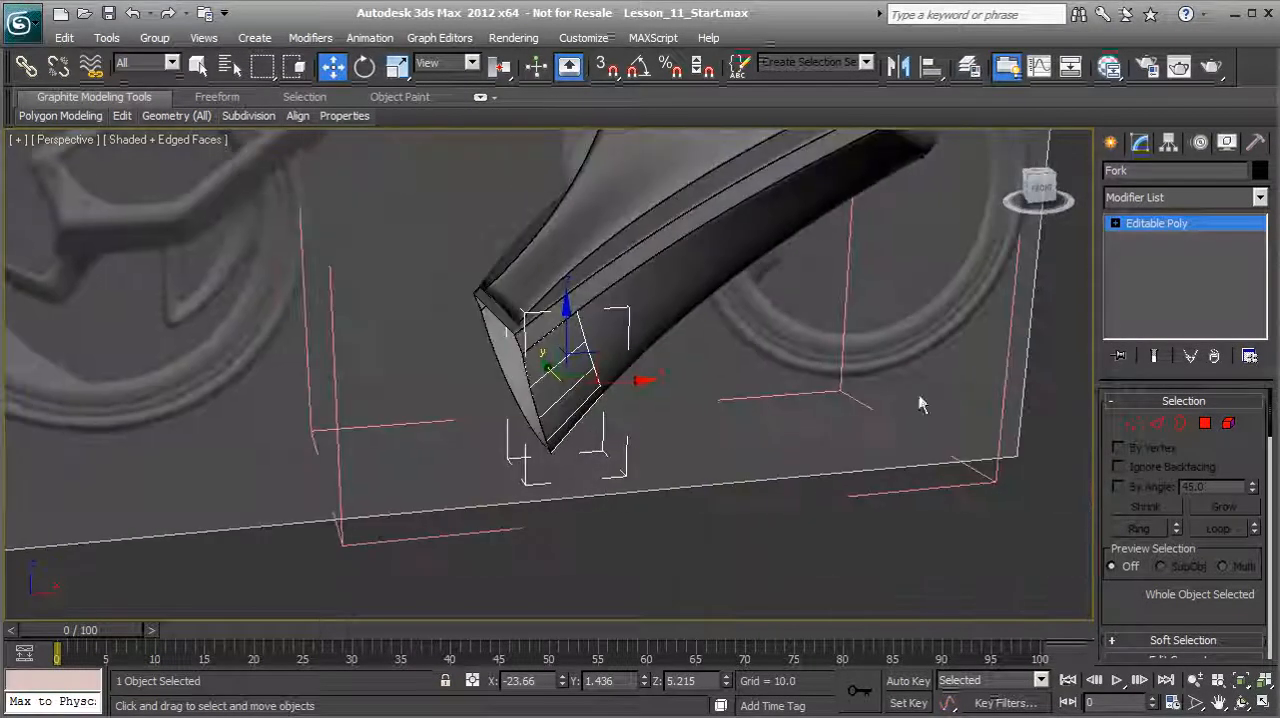
# Step: Extrude the Fork object's four polygons outward by 1.5
pyautogui.click(1205, 423)
pyautogui.keyDown('alt'); pyautogui.moveTo(738, 459); pyautogui.dragTo(651, 517, button='middle'); pyautogui.keyUp('alt')
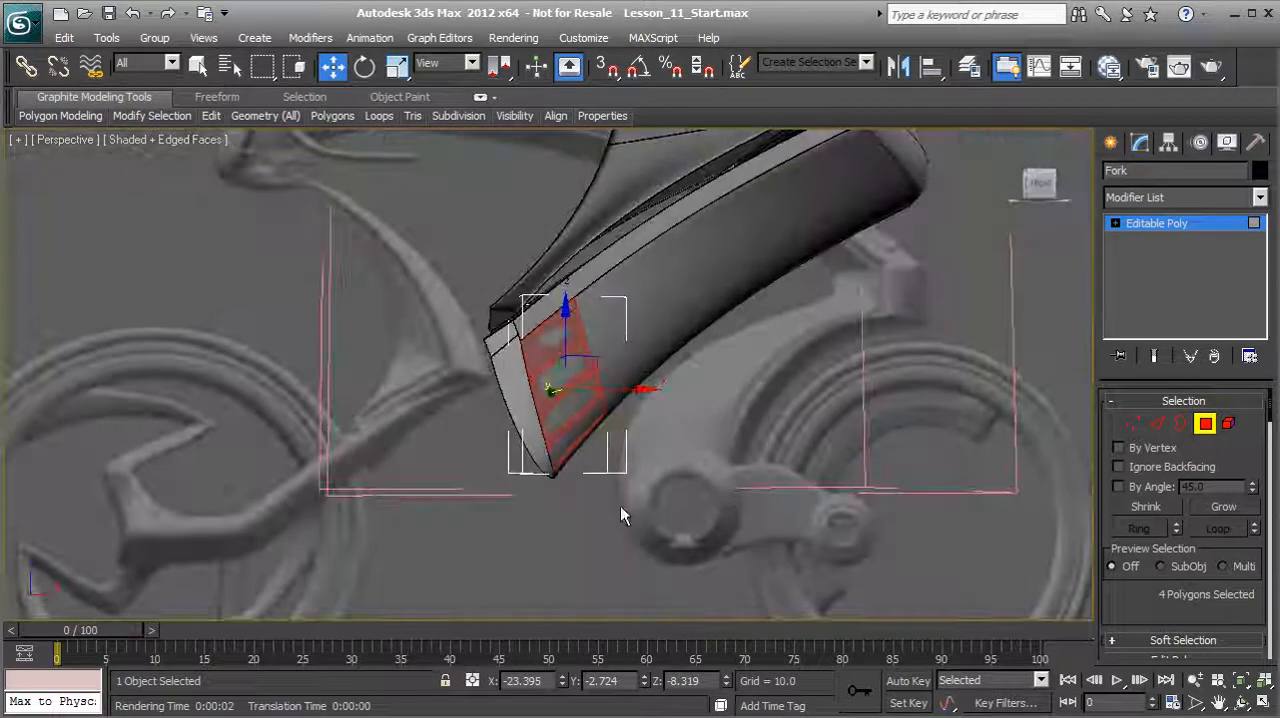
pyautogui.keyDown('alt'); pyautogui.moveTo(630, 462); pyautogui.dragTo(740, 470, button='middle'); pyautogui.keyUp('alt')
pyautogui.scroll(-5, 1163, 543)
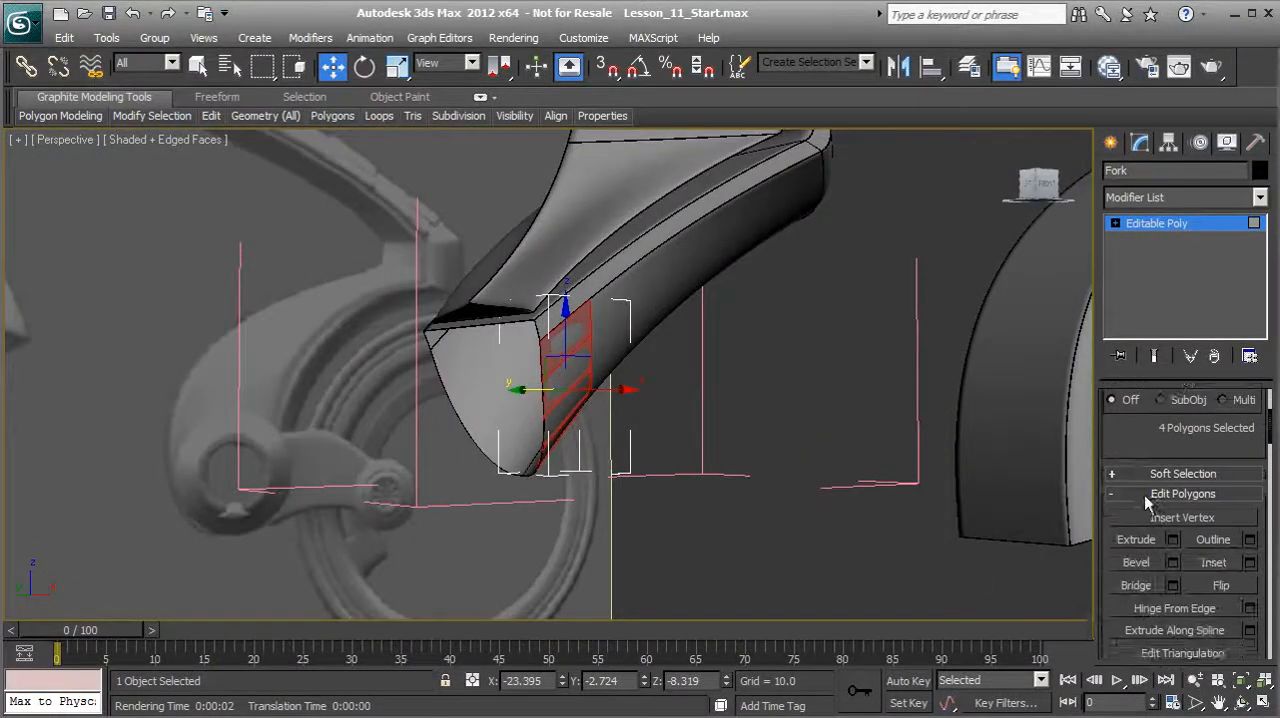
pyautogui.click(1173, 509)
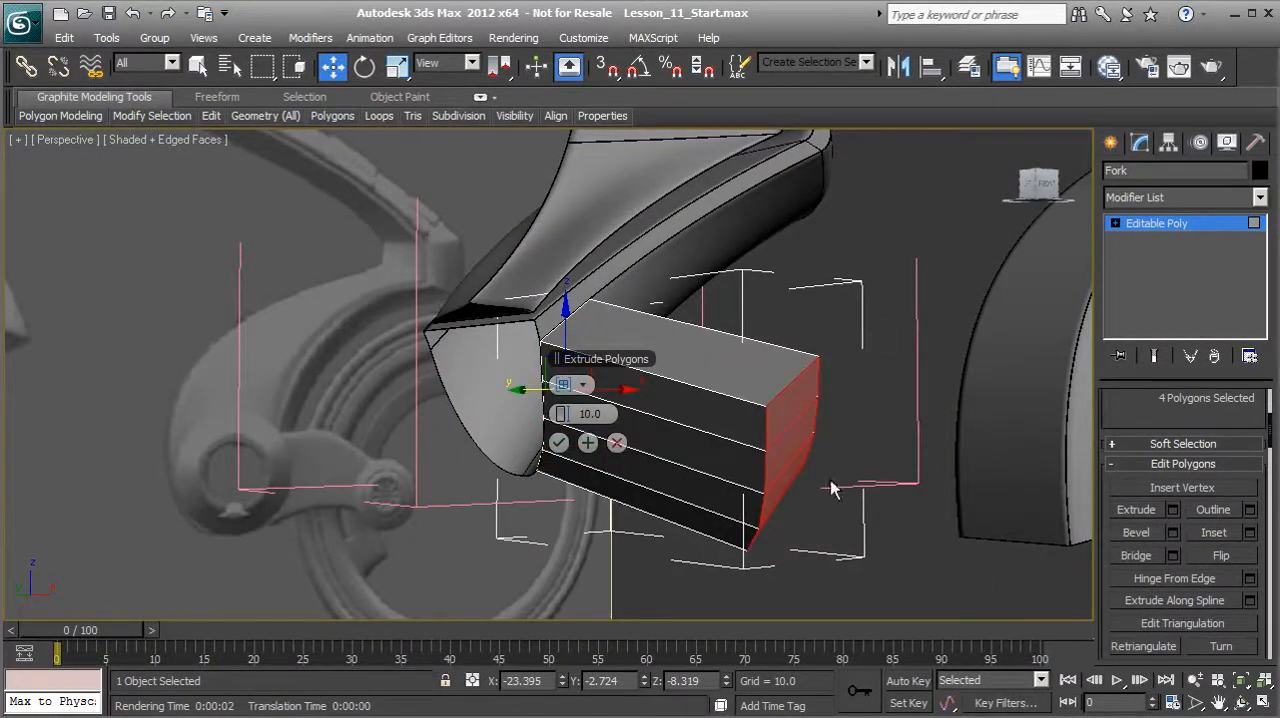
pyautogui.moveTo(571, 418); pyautogui.dragTo(530, 420)
pyautogui.write('1.5')
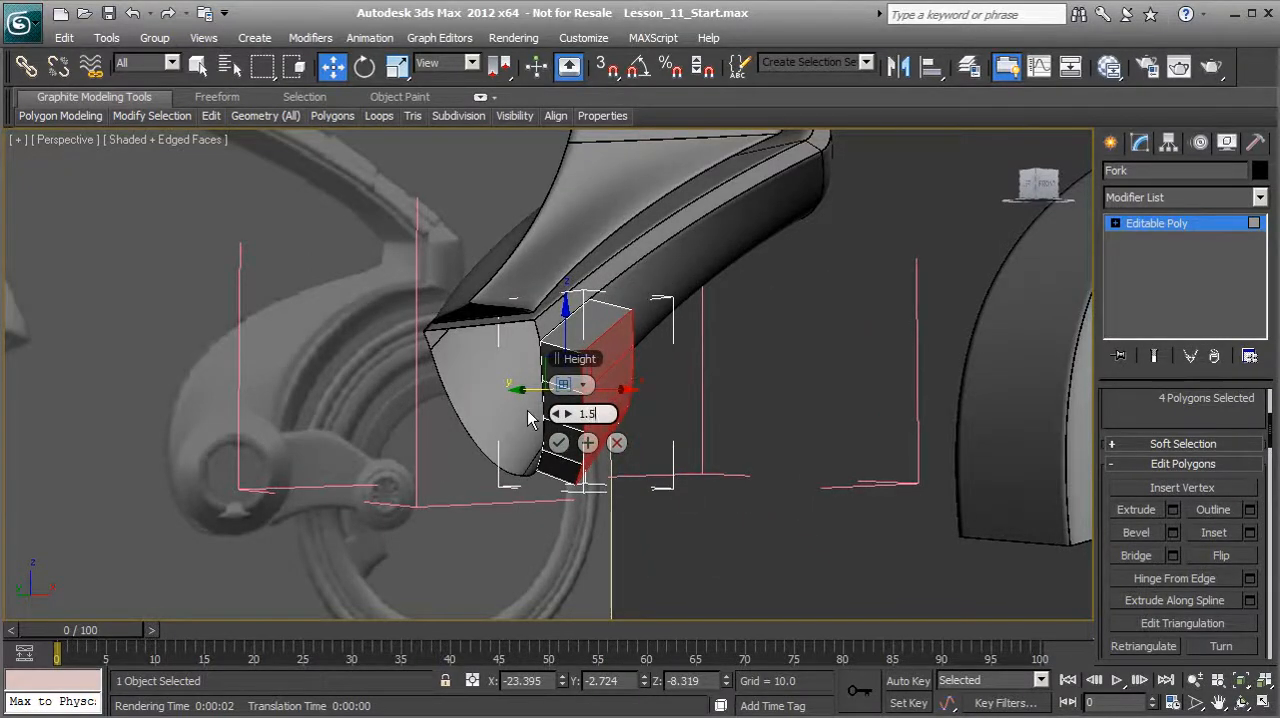
pyautogui.press('Return')
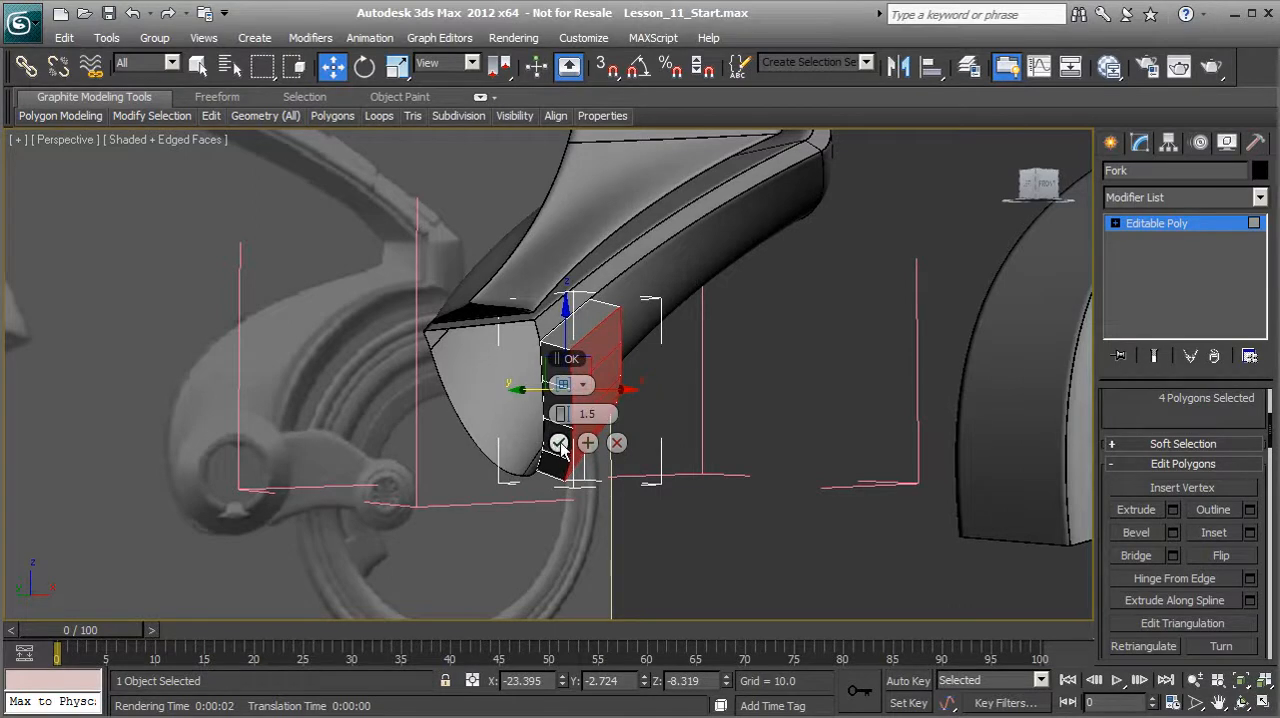
pyautogui.click(560, 444)
# Step: Select the four narrow polygons on the extrusion's edge that faces up along the fender
pyautogui.keyDown('alt'); pyautogui.moveTo(560, 444); pyautogui.dragTo(620, 470, button='middle'); pyautogui.keyUp('alt')
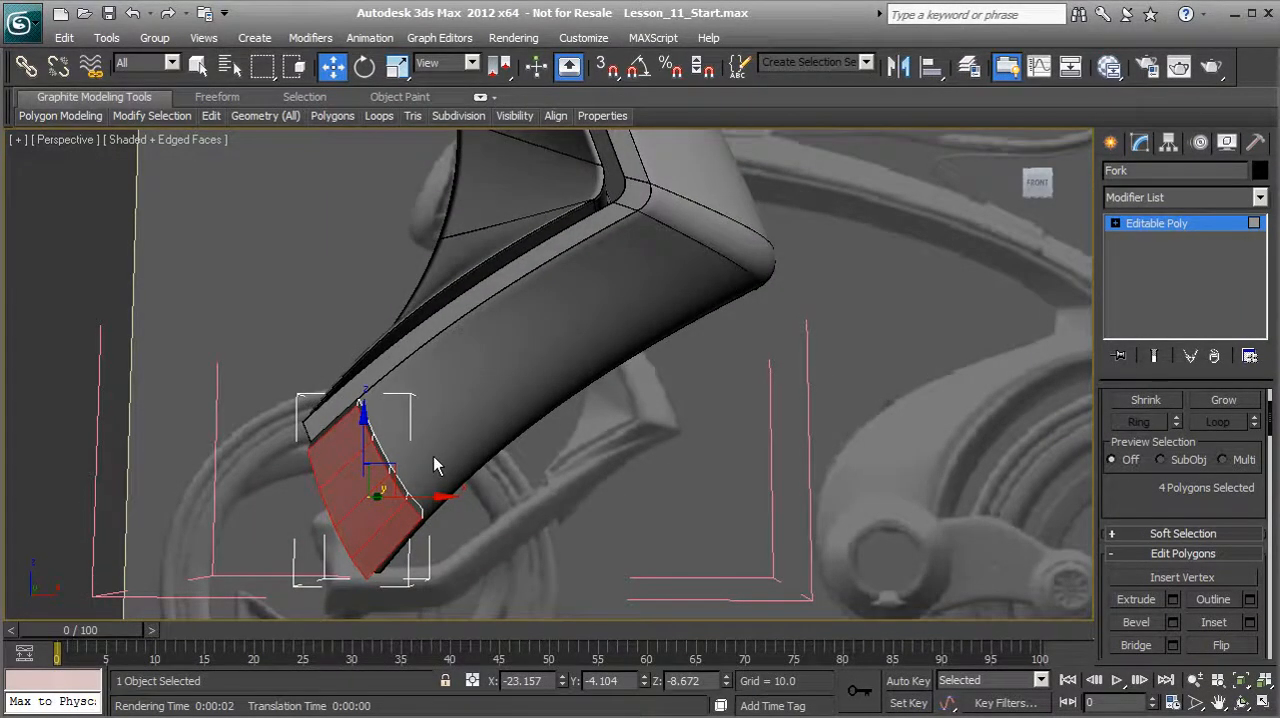
pyautogui.keyDown('alt'); pyautogui.moveTo(409, 451); pyautogui.dragTo(370, 430, button='middle'); pyautogui.keyUp('alt')
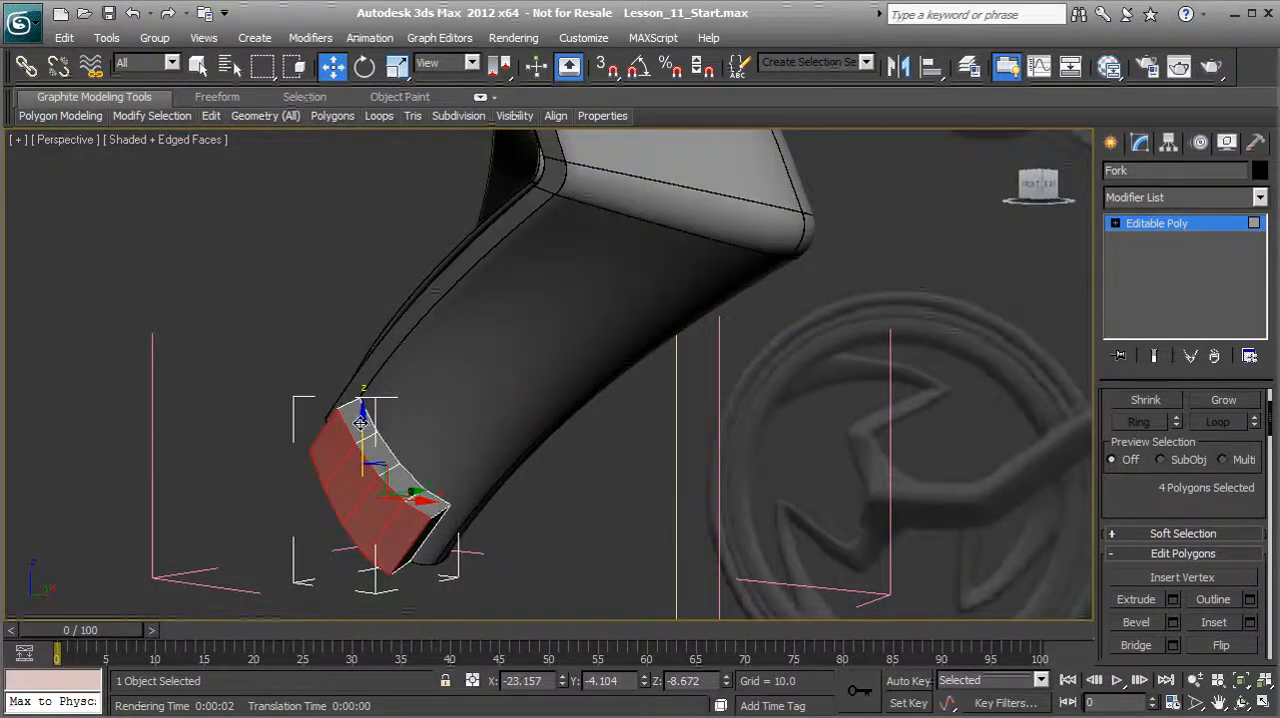
pyautogui.click(361, 422)
pyautogui.keyDown('ctrl'); pyautogui.click(377, 449); pyautogui.keyUp('ctrl')
pyautogui.keyDown('ctrl'); pyautogui.click(396, 478); pyautogui.keyUp('ctrl')
pyautogui.keyDown('ctrl'); pyautogui.click(414, 504); pyautogui.keyUp('ctrl')
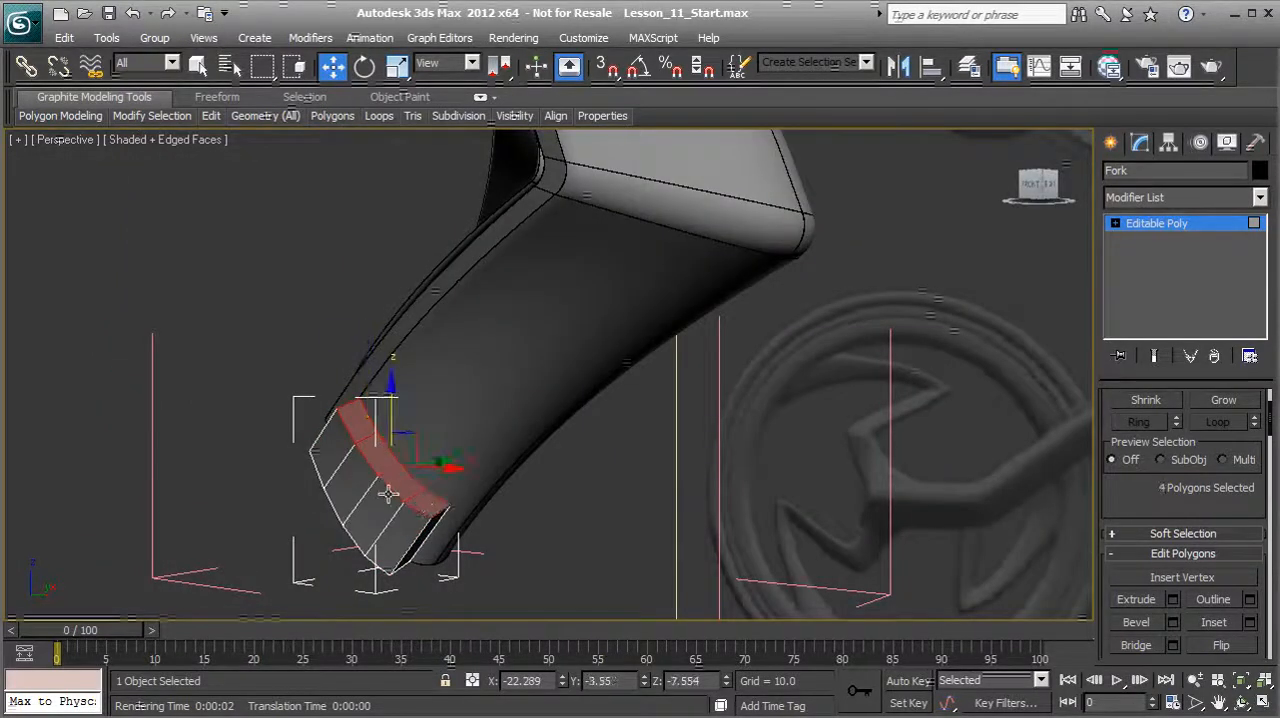
pyautogui.keyDown('alt'); pyautogui.moveTo(414, 504); pyautogui.dragTo(435, 480, button='middle'); pyautogui.keyUp('alt')
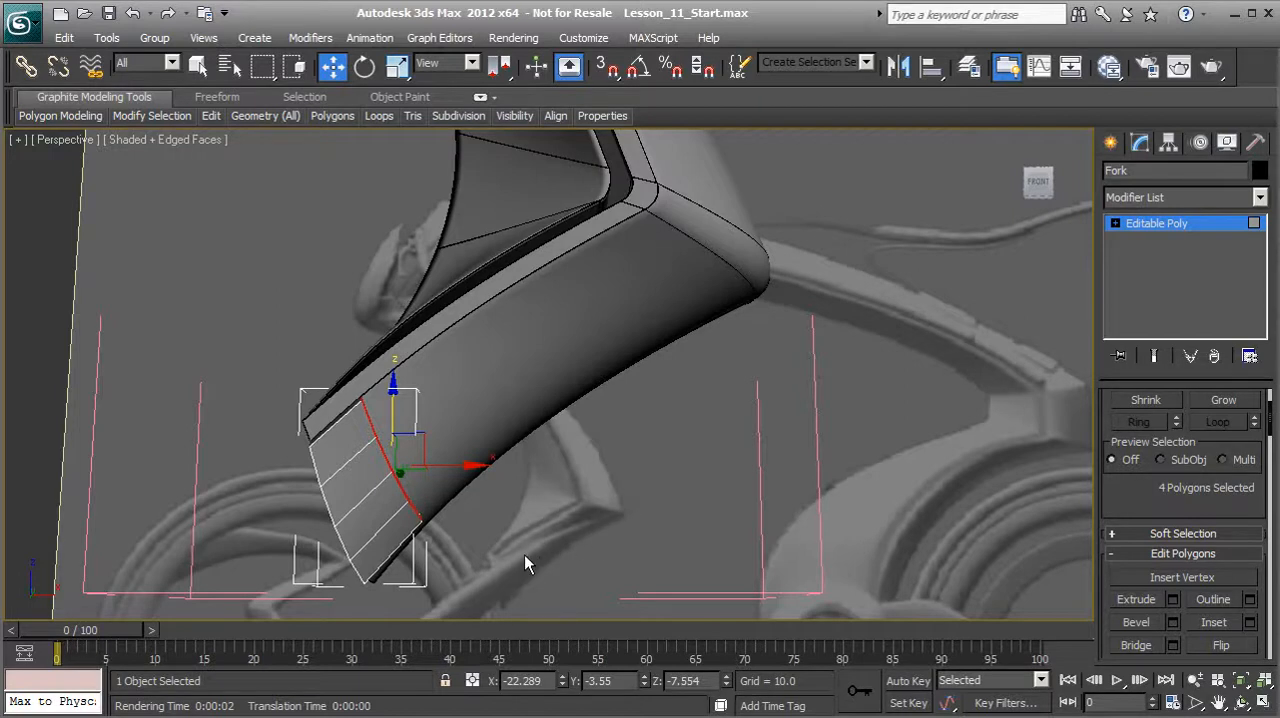
# Step: Draw a two-point Line spline in the wireframe Front view, from the fork's selected edge (about X -22.3, Z -7.8) up the fender to about X -11.9, Z -0.8
pyautogui.click(1110, 142)
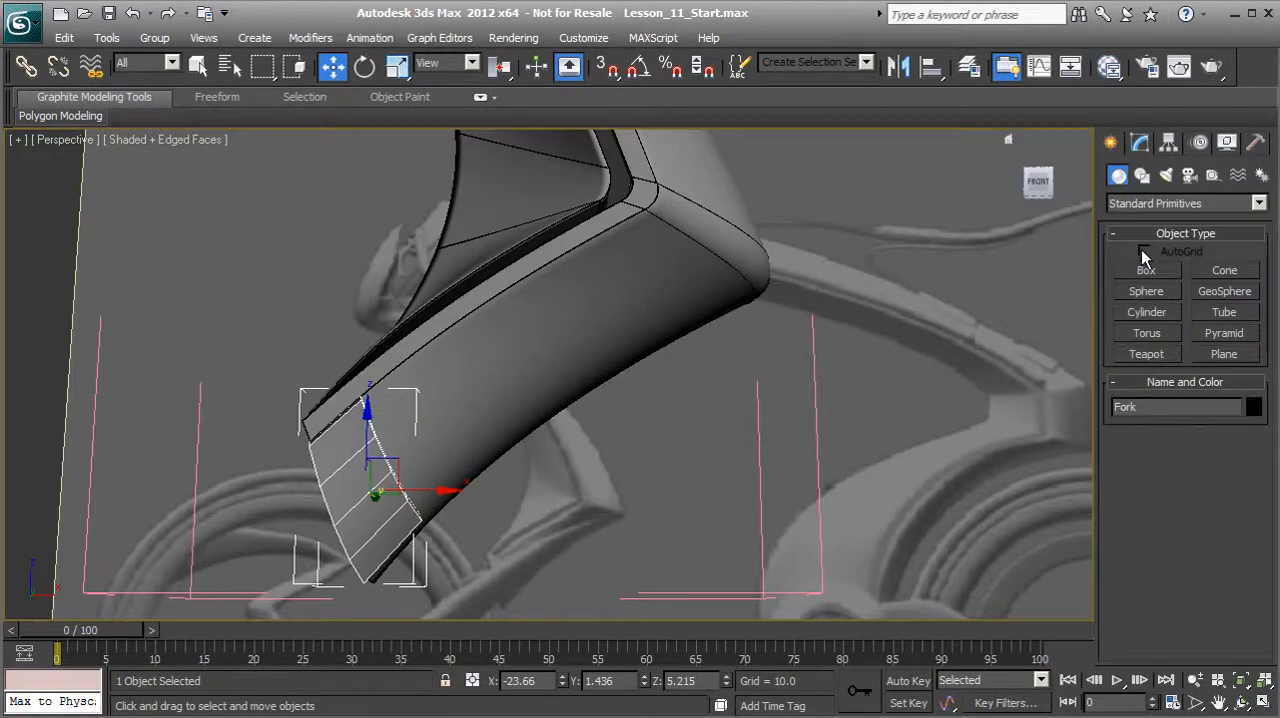
pyautogui.click(1143, 176)
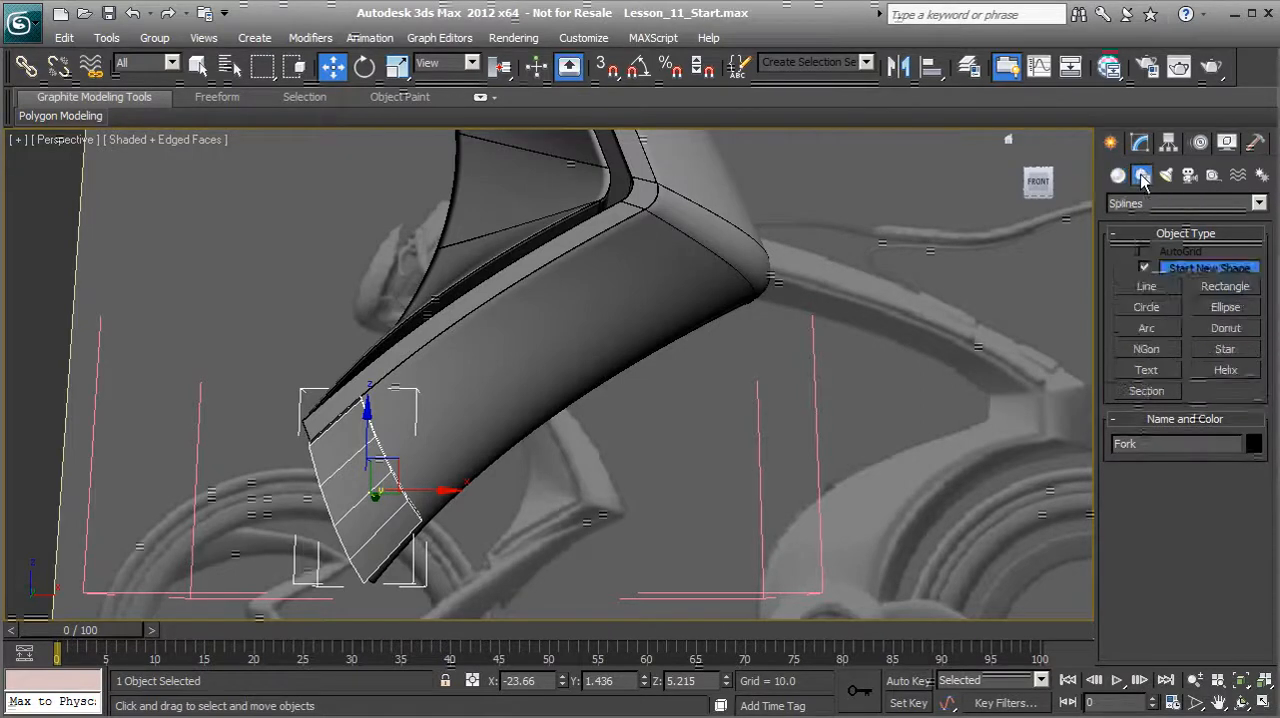
pyautogui.click(1146, 286)
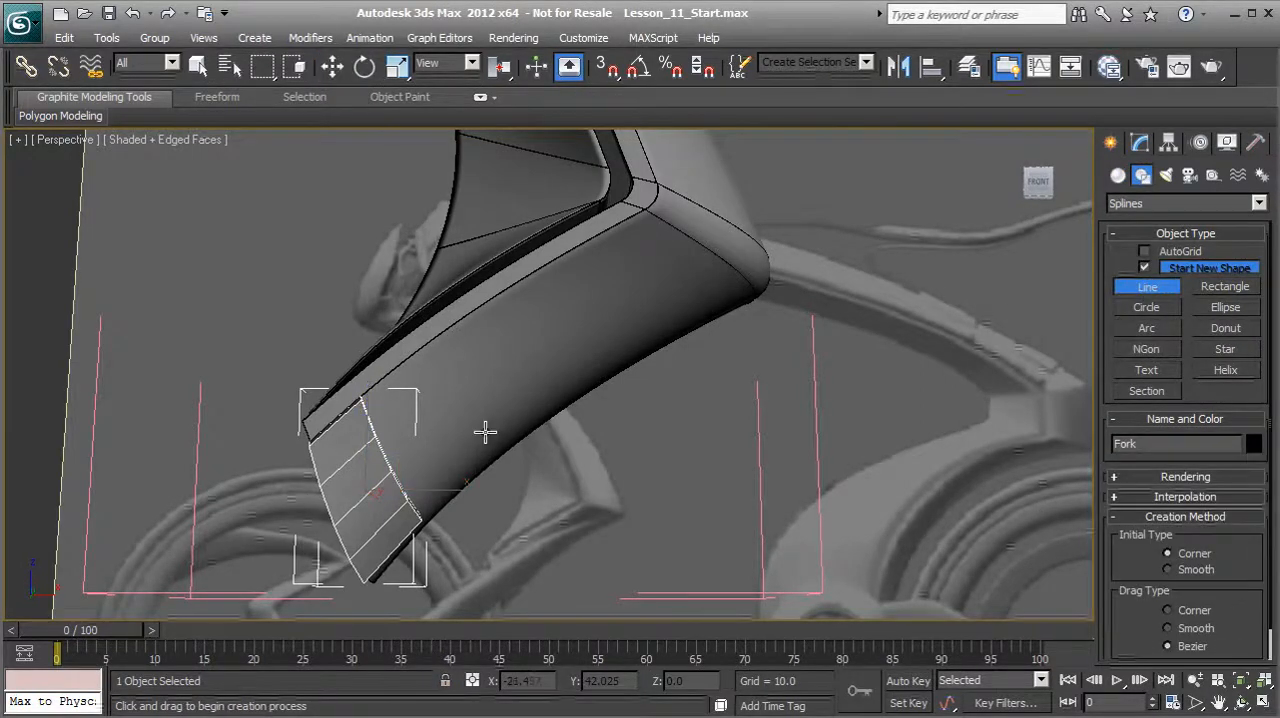
pyautogui.press('f')
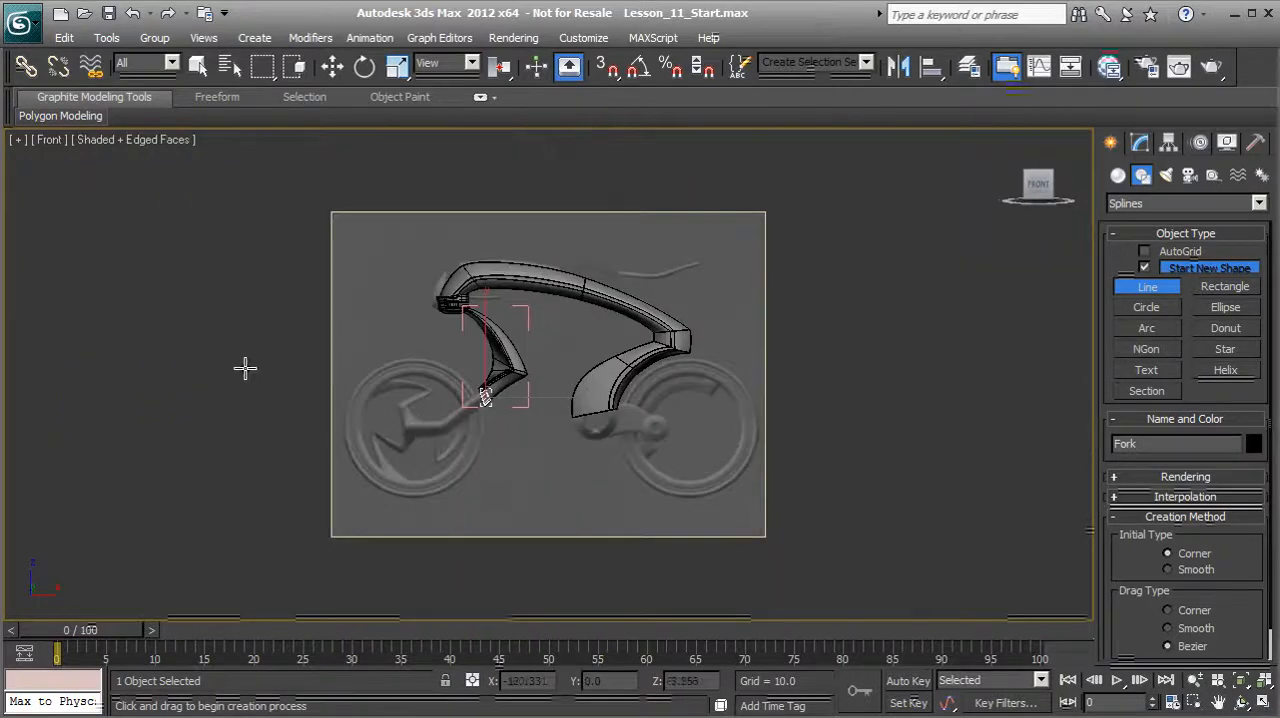
pyautogui.scroll(3, 486, 420)
pyautogui.scroll(1, 380, 315)
pyautogui.moveTo(373, 285); pyautogui.dragTo(497, 434, button='middle')
pyautogui.scroll(11, 560, 456)
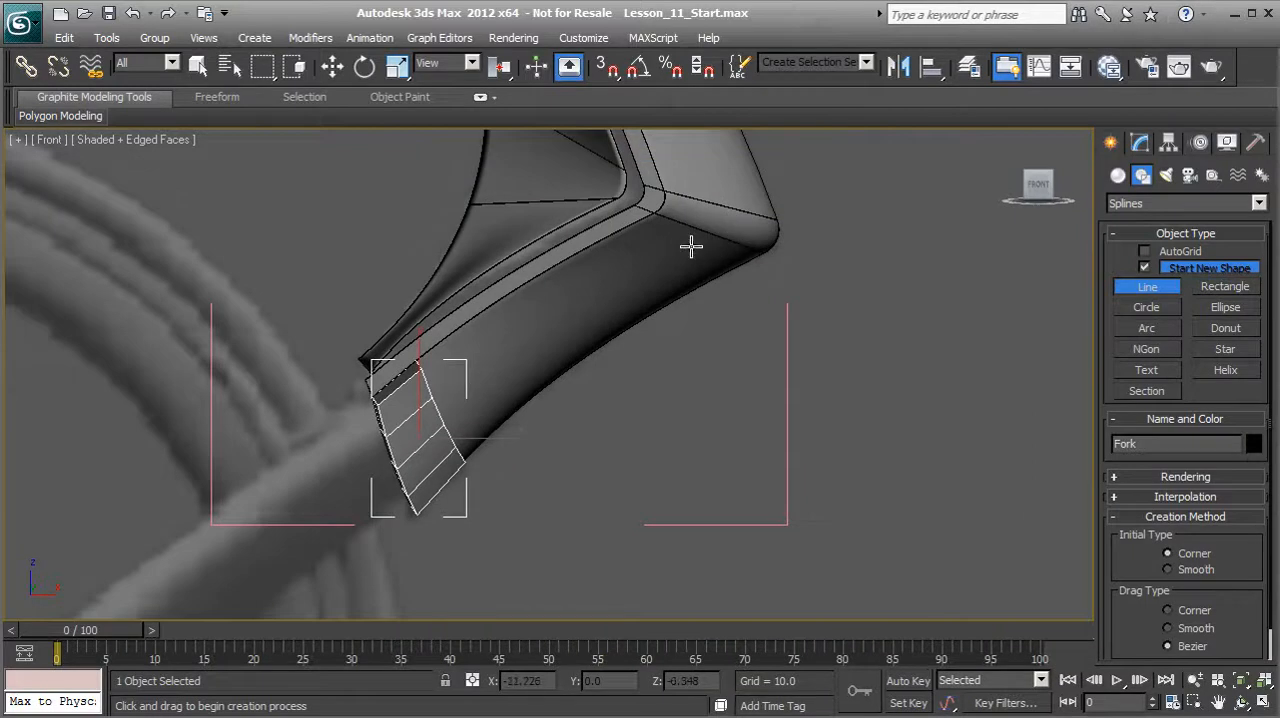
pyautogui.click(440, 424)
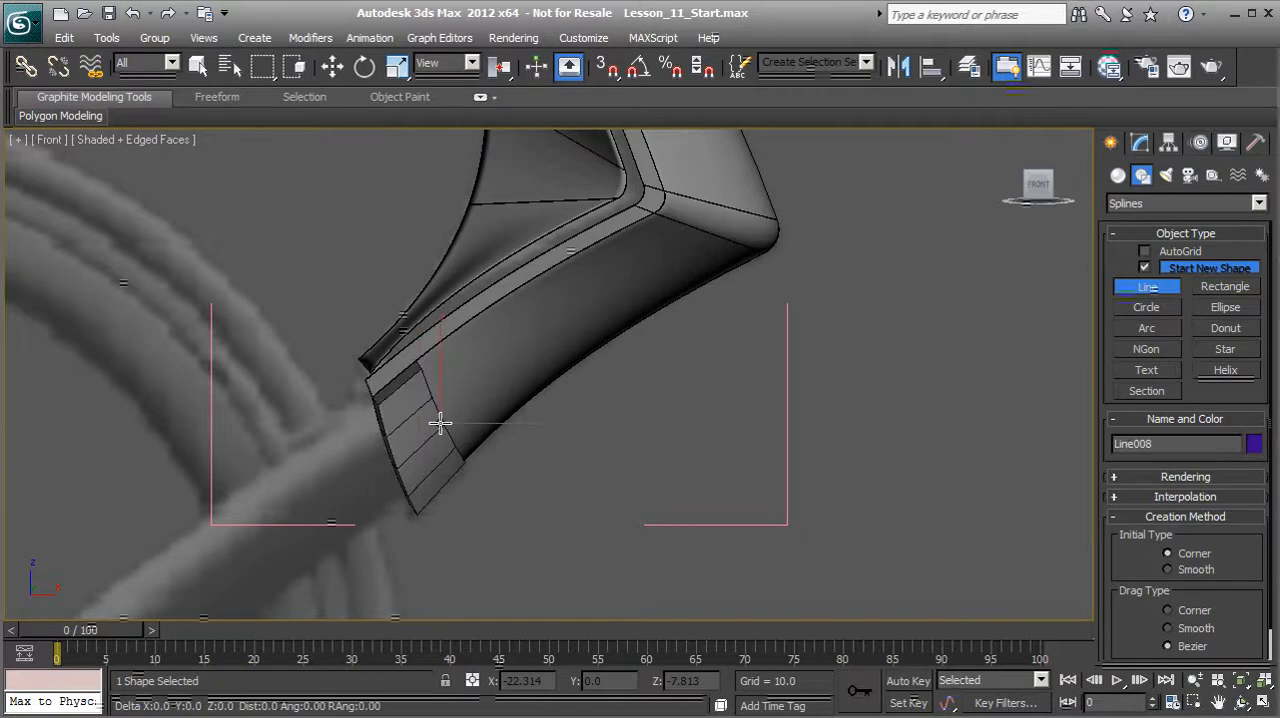
pyautogui.click(685, 257)
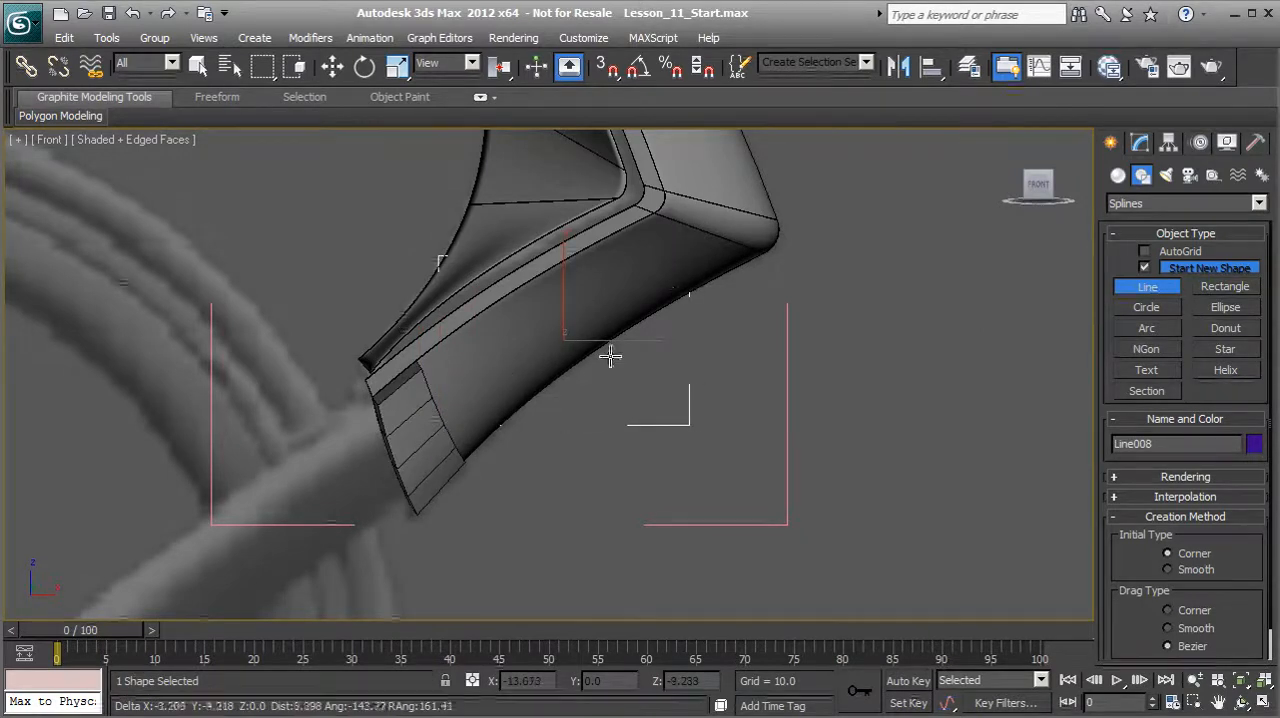
pyautogui.rightClick(757, 429)
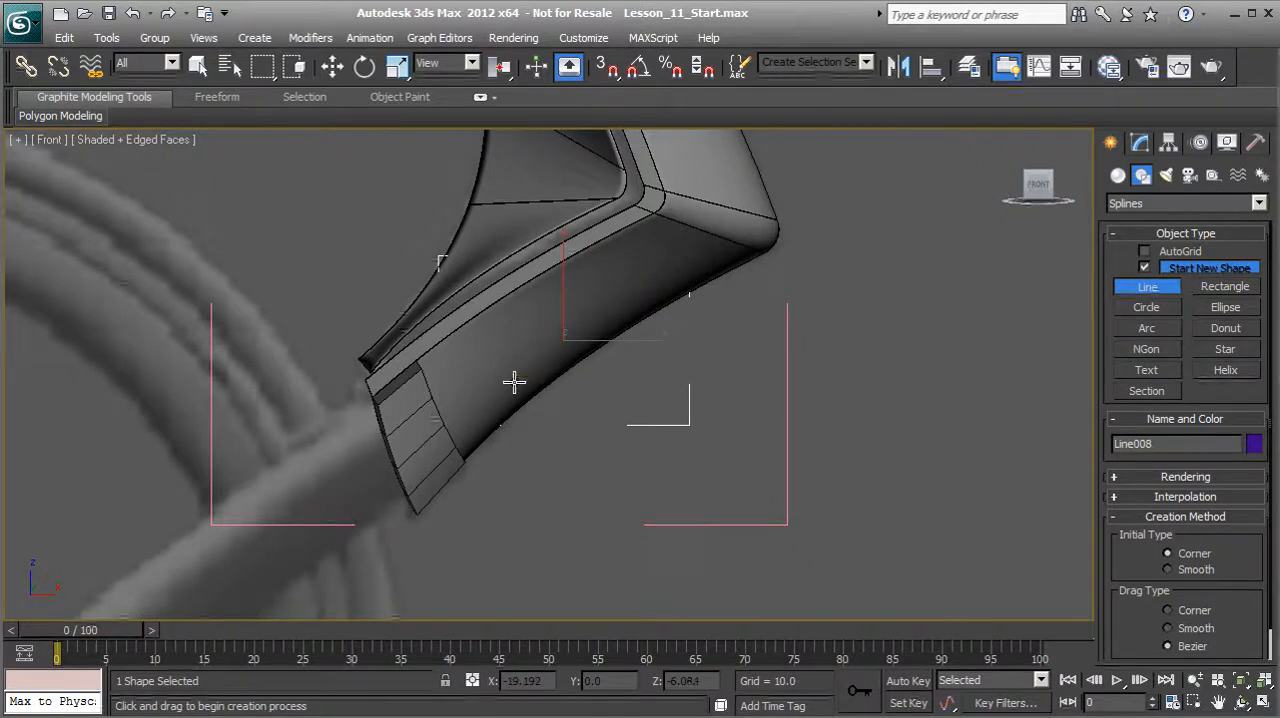
pyautogui.press('F3')
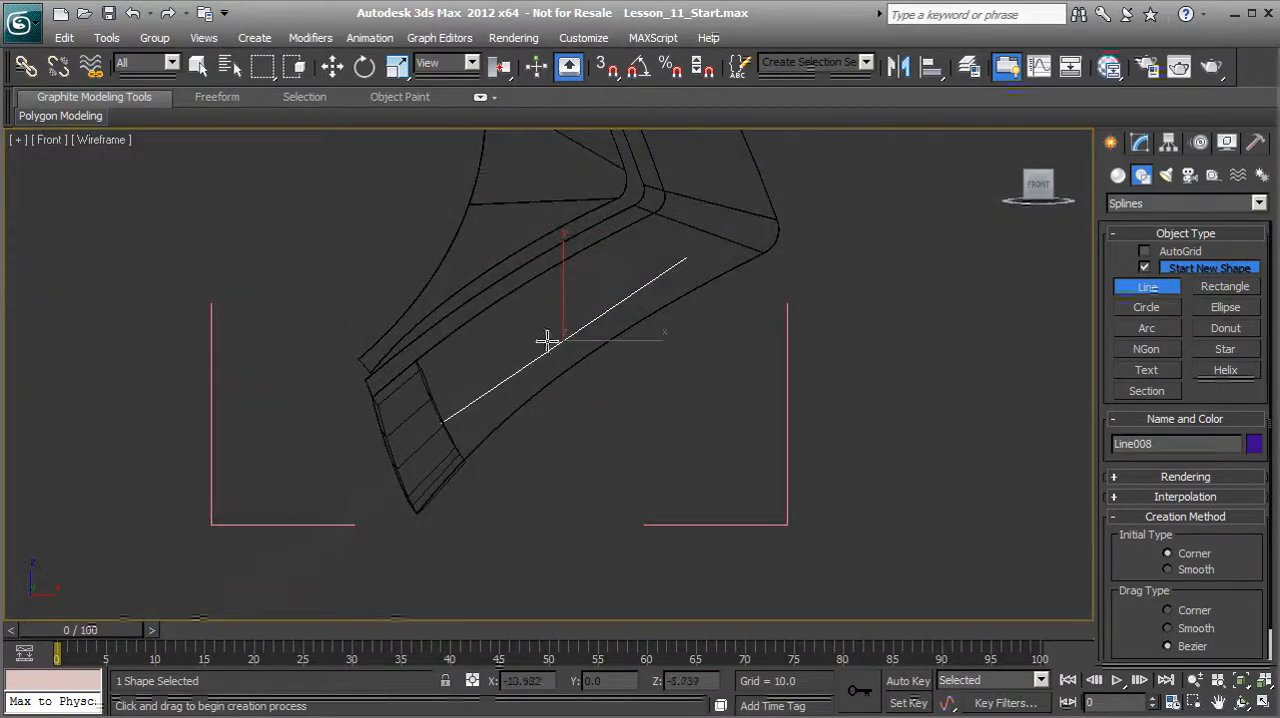
# Step: Convert the line's upper end vertex to Bezier Corner and raise its handle so the line bows along the fender
pyautogui.click(1139, 142)
pyautogui.press('1')
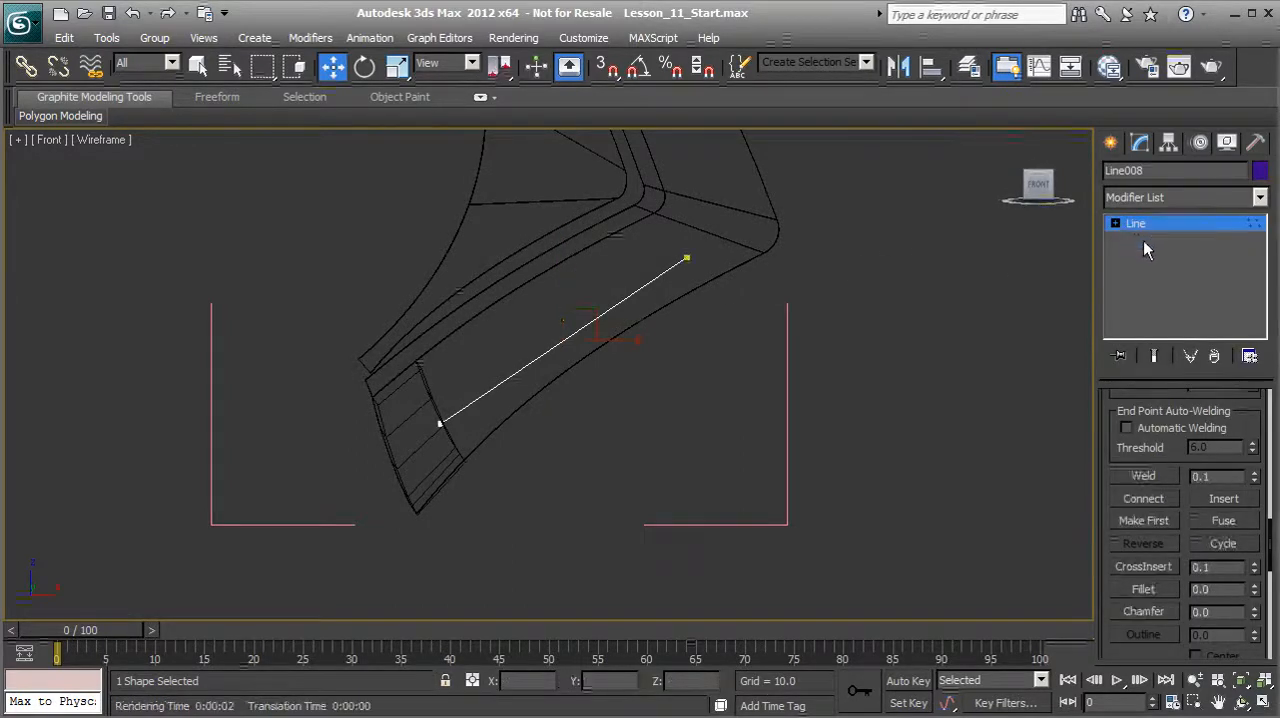
pyautogui.click(686, 258)
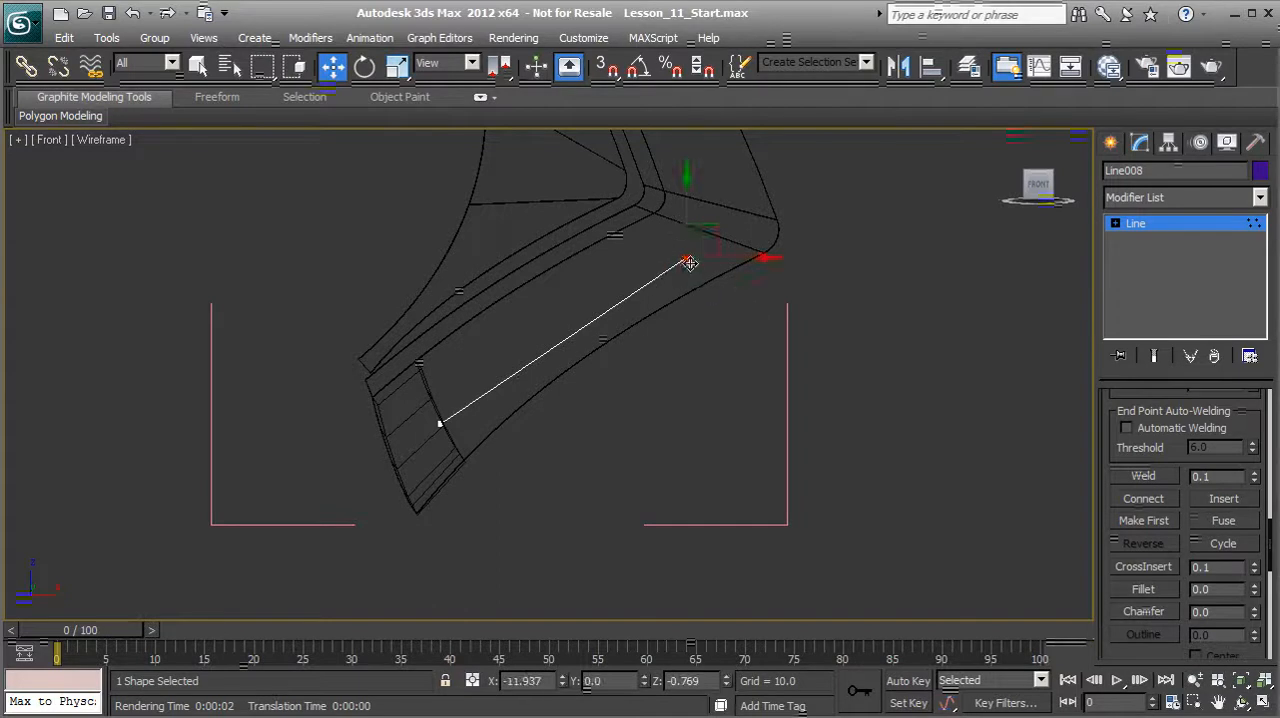
pyautogui.rightClick(688, 260)
pyautogui.click(643, 101)
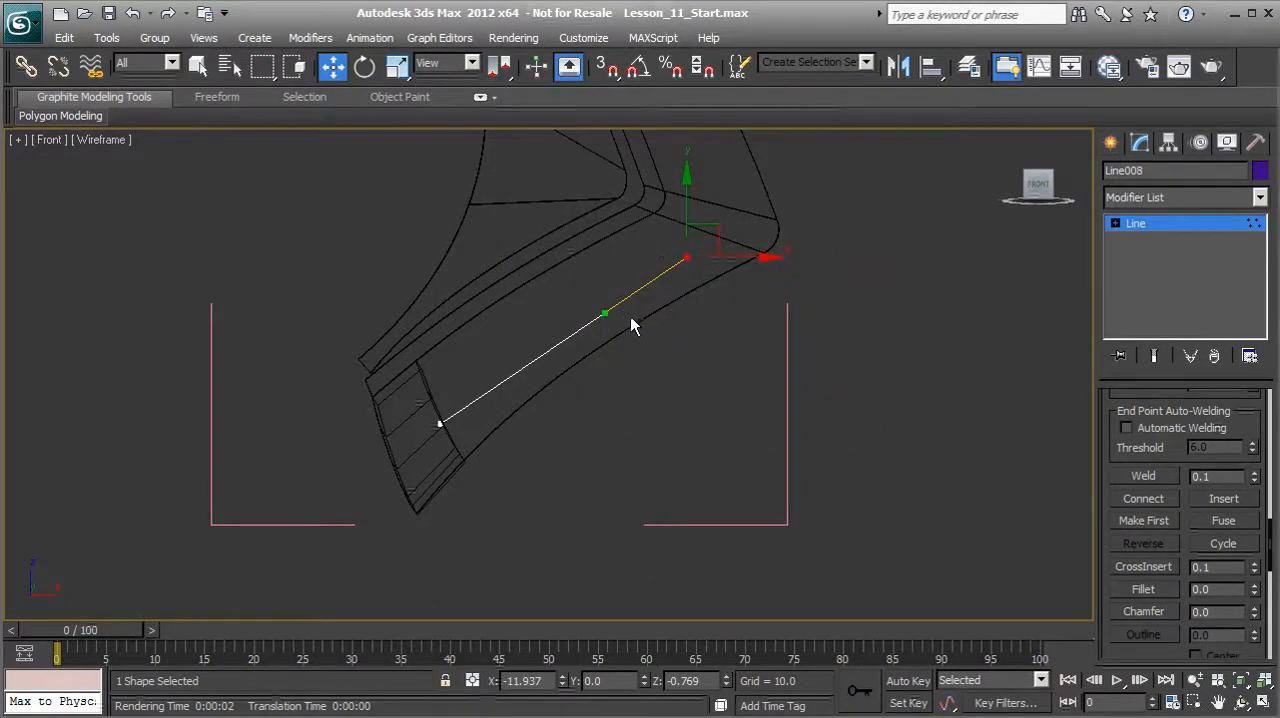
pyautogui.moveTo(609, 309)
pyautogui.mouseDown()
pyautogui.moveTo(591, 289)
pyautogui.moveTo(605, 288)
pyautogui.mouseUp()
pyautogui.moveTo(463, 402); pyautogui.dragTo(455, 375, button='middle')
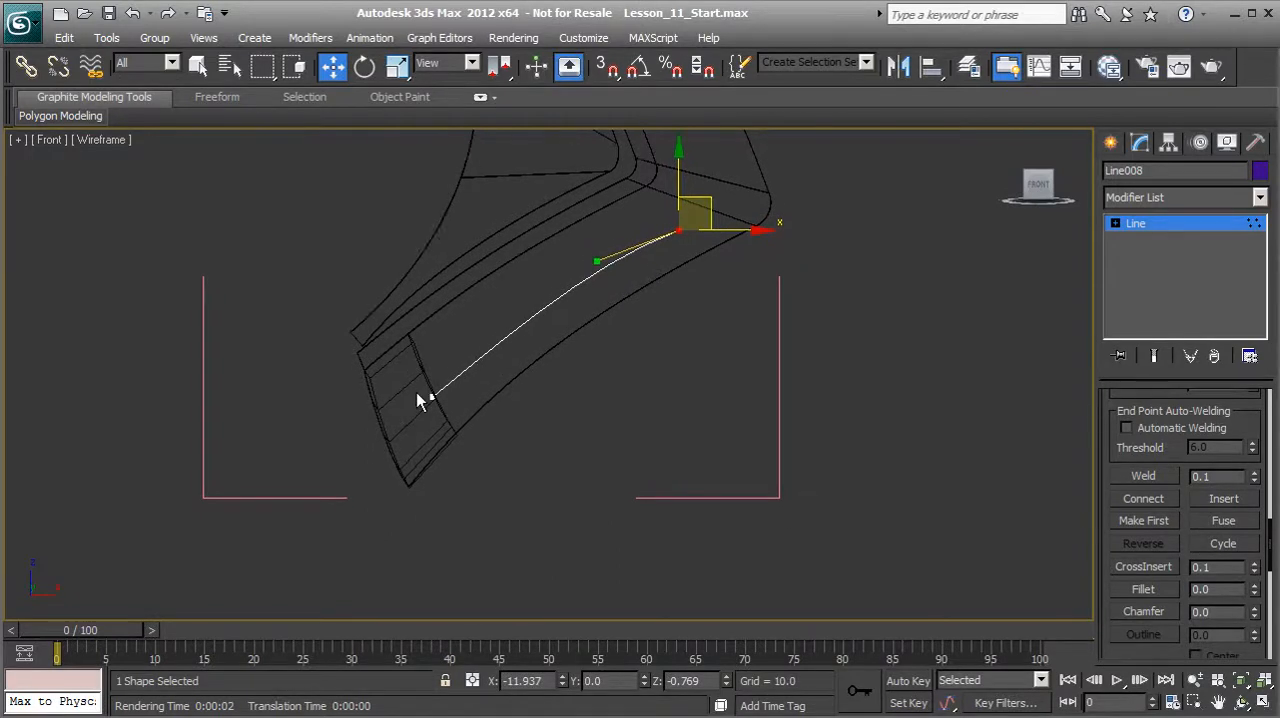
# Step: Convert the line's lower end vertex to Bezier Corner, shorten its handle along the curve, and leave vertex editing
pyautogui.click(429, 391)
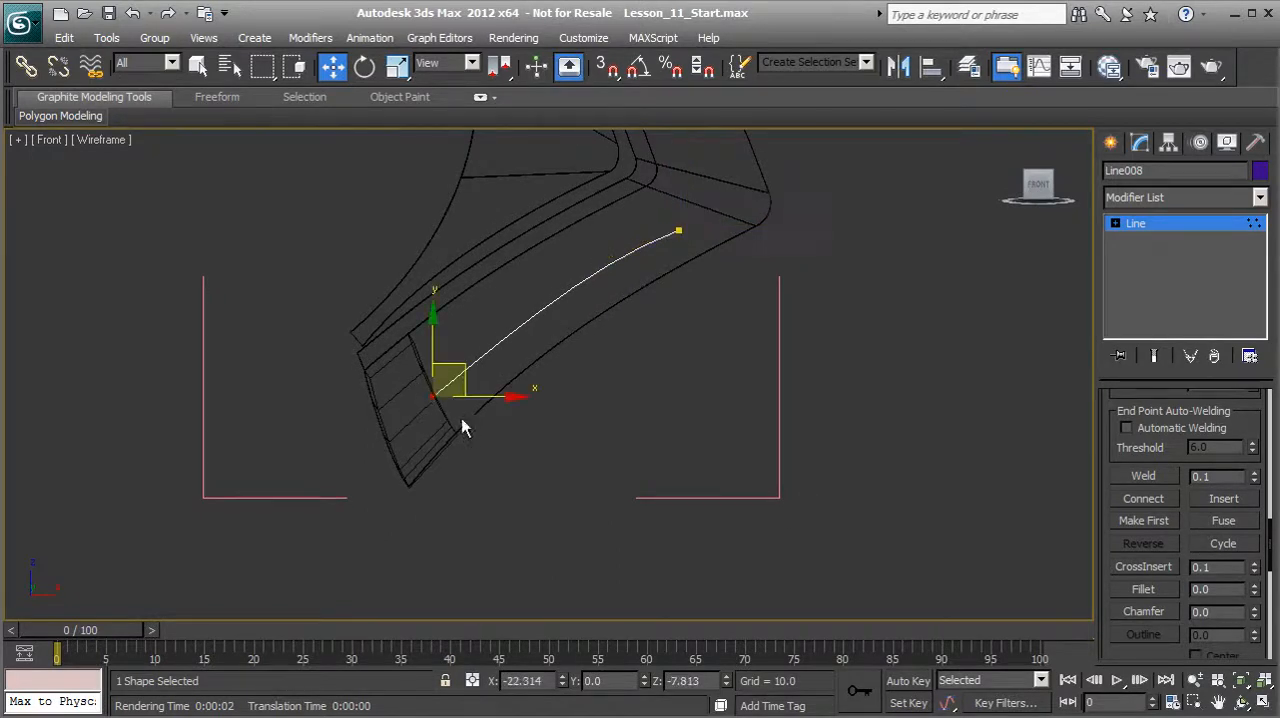
pyautogui.rightClick(431, 394)
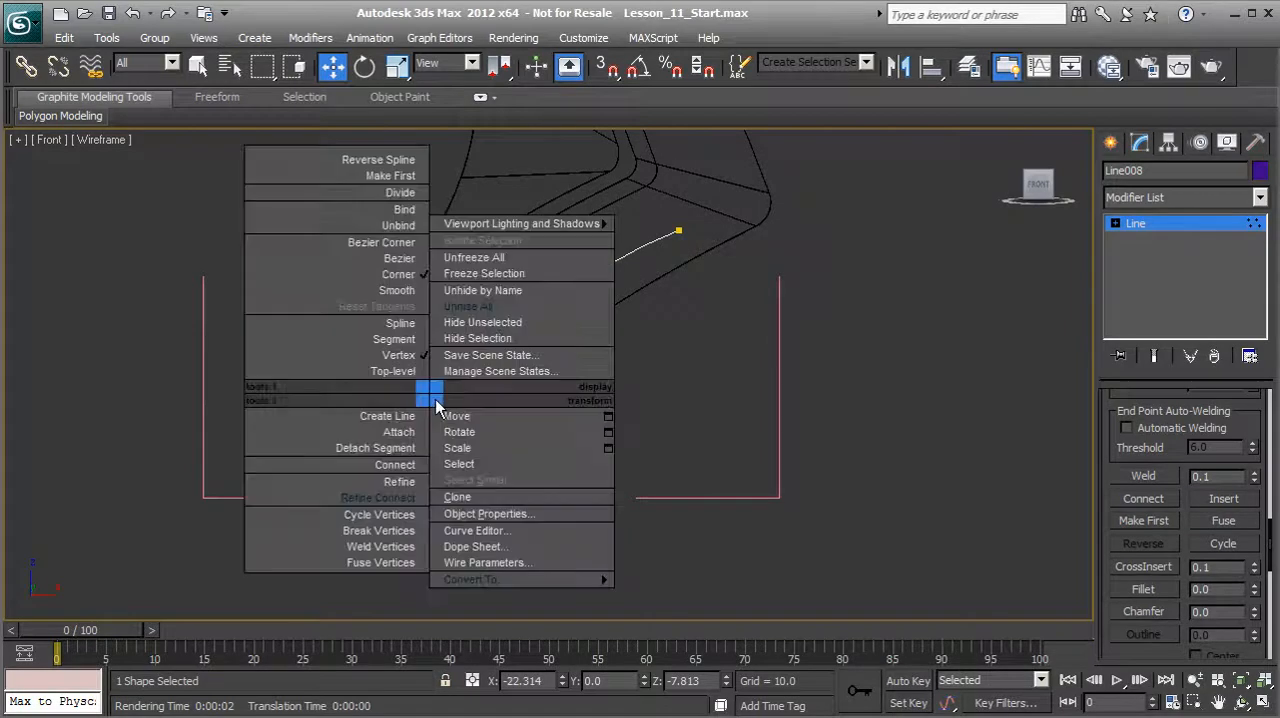
pyautogui.click(400, 242)
pyautogui.moveTo(513, 329); pyautogui.dragTo(476, 356)
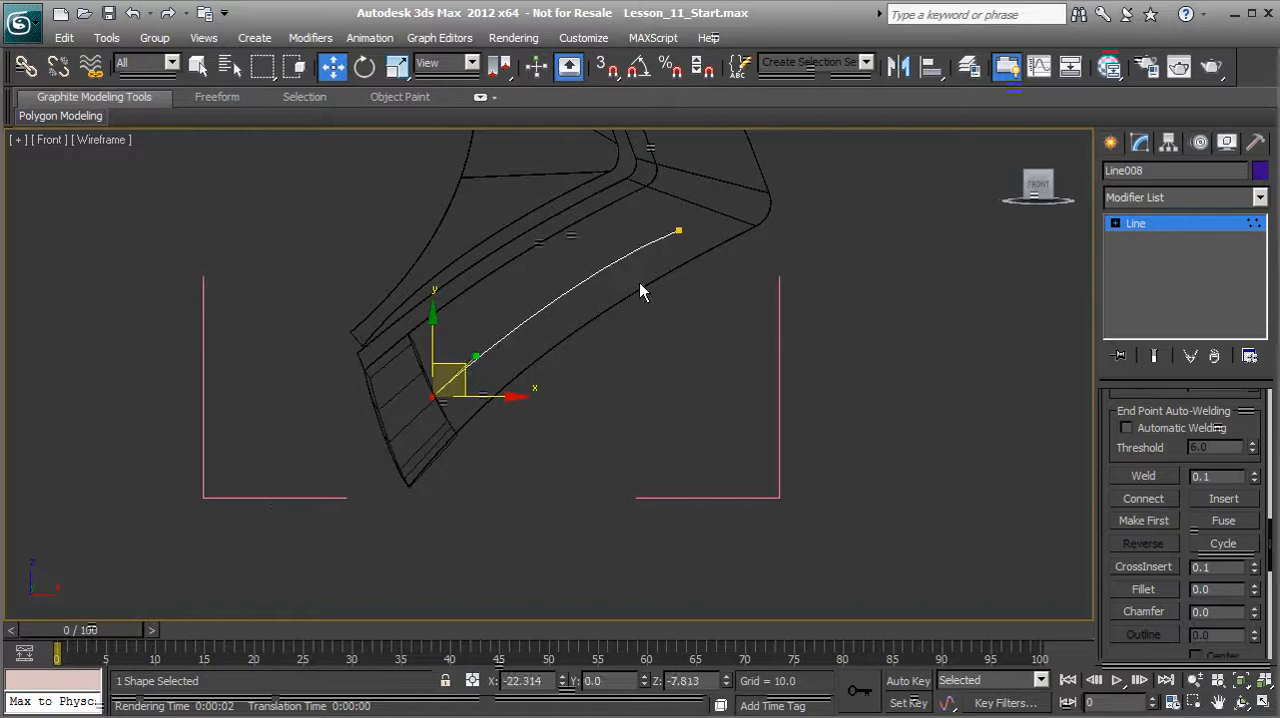
pyautogui.click(677, 231)
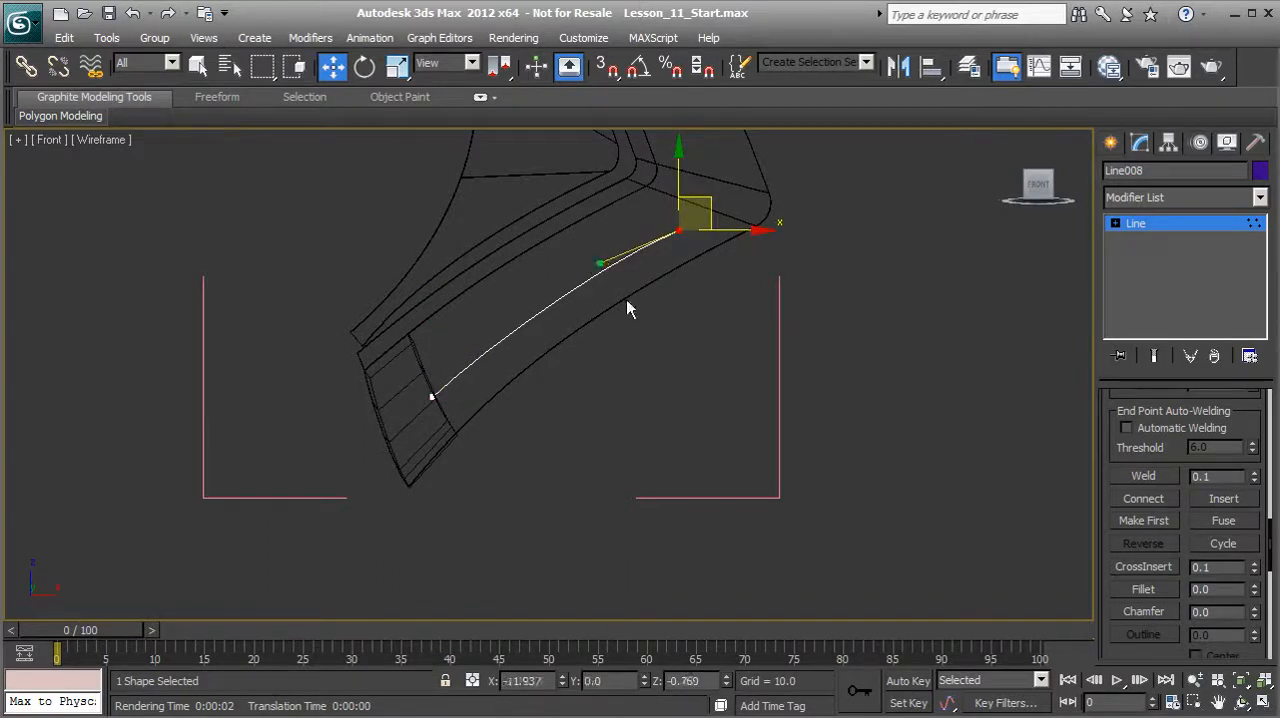
pyautogui.click(707, 342)
pyautogui.click(1143, 227)
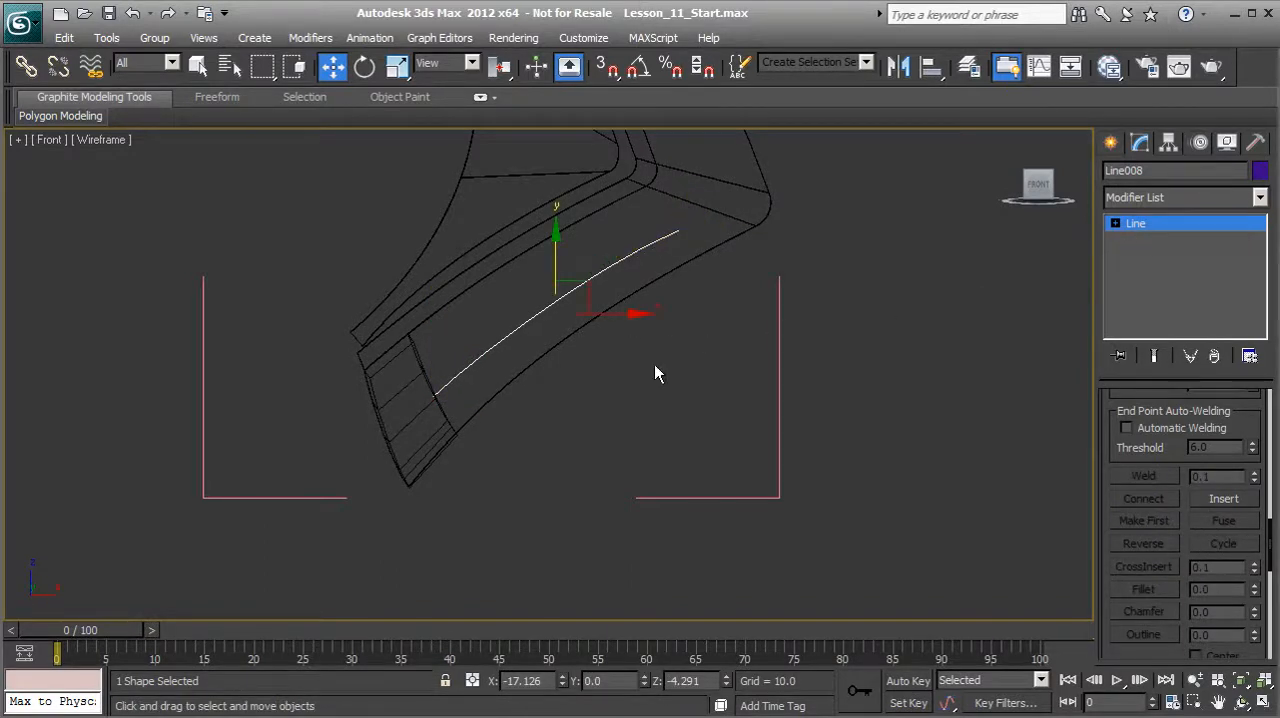
# Step: Move the whole line along Y to about -3.45, so that its lower end meets the Fork object's edge
pyautogui.click(418, 415)
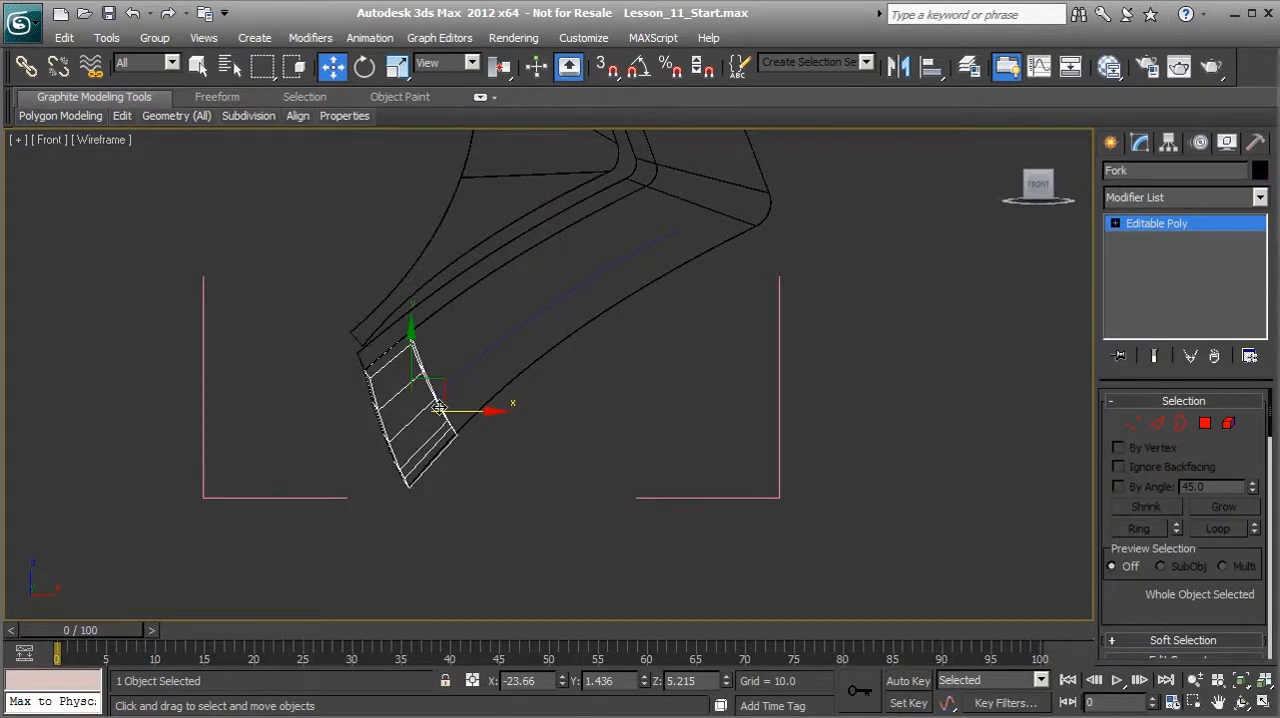
pyautogui.press('F3')
pyautogui.moveTo(526, 402)
pyautogui.keyDown('alt'); pyautogui.mouseDown(button='middle')
pyautogui.moveTo(497, 369)
pyautogui.moveTo(437, 369)
pyautogui.moveTo(452, 396)
pyautogui.mouseUp(button='middle'); pyautogui.keyUp('alt')
pyautogui.press('F3')
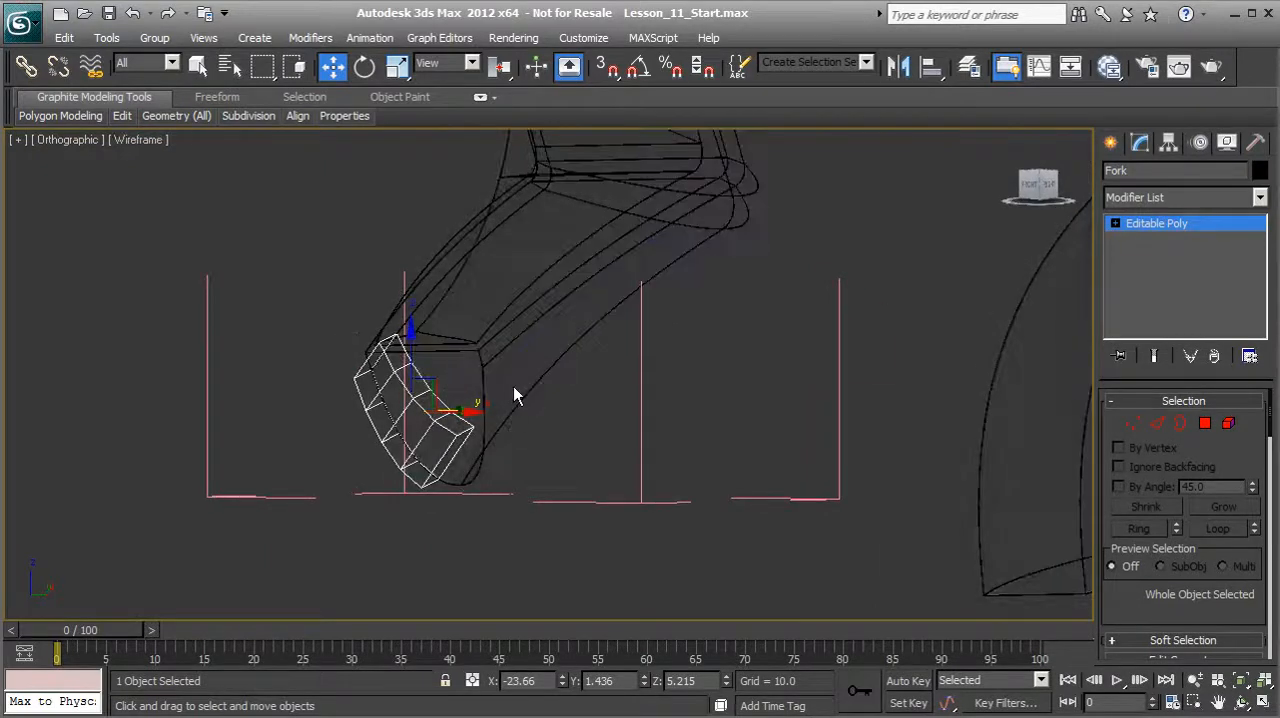
pyautogui.click(535, 350)
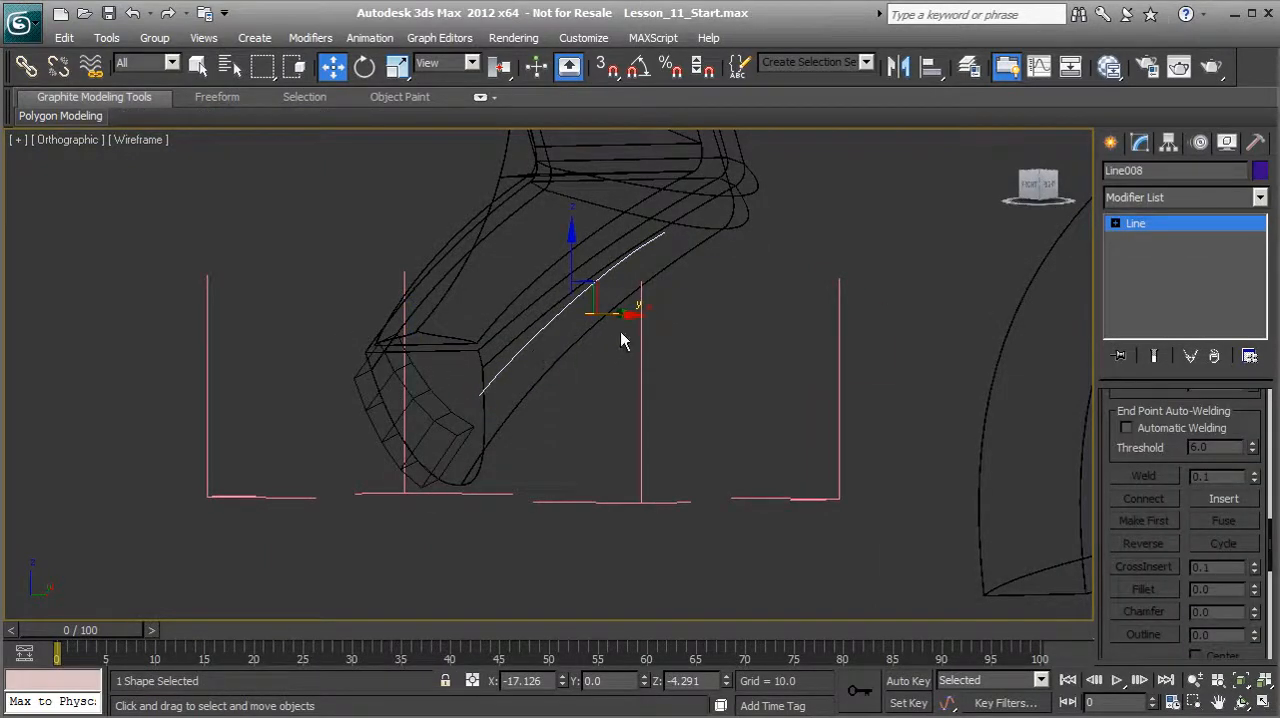
pyautogui.keyDown('alt'); pyautogui.moveTo(622, 352); pyautogui.dragTo(597, 412, button='middle'); pyautogui.keyUp('alt')
pyautogui.moveTo(640, 302); pyautogui.dragTo(553, 323)
pyautogui.press('F3')
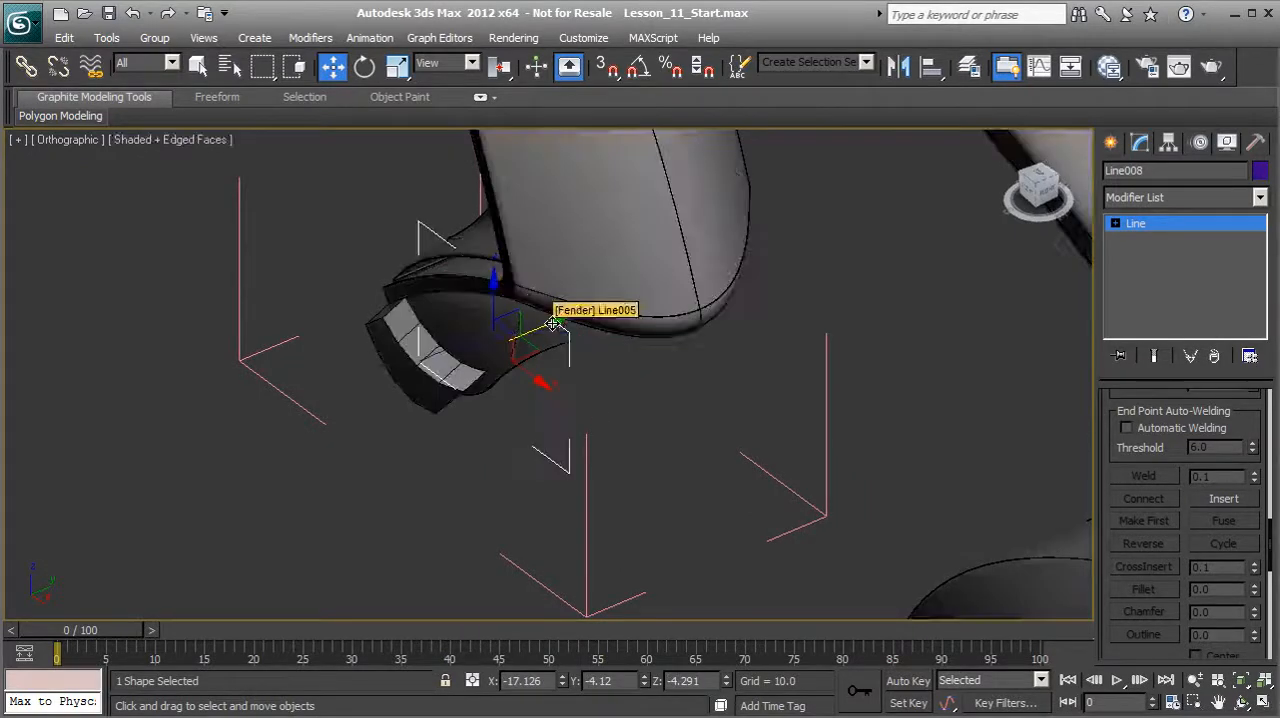
pyautogui.keyDown('alt'); pyautogui.moveTo(552, 328); pyautogui.dragTo(543, 371, button='middle'); pyautogui.keyUp('alt')
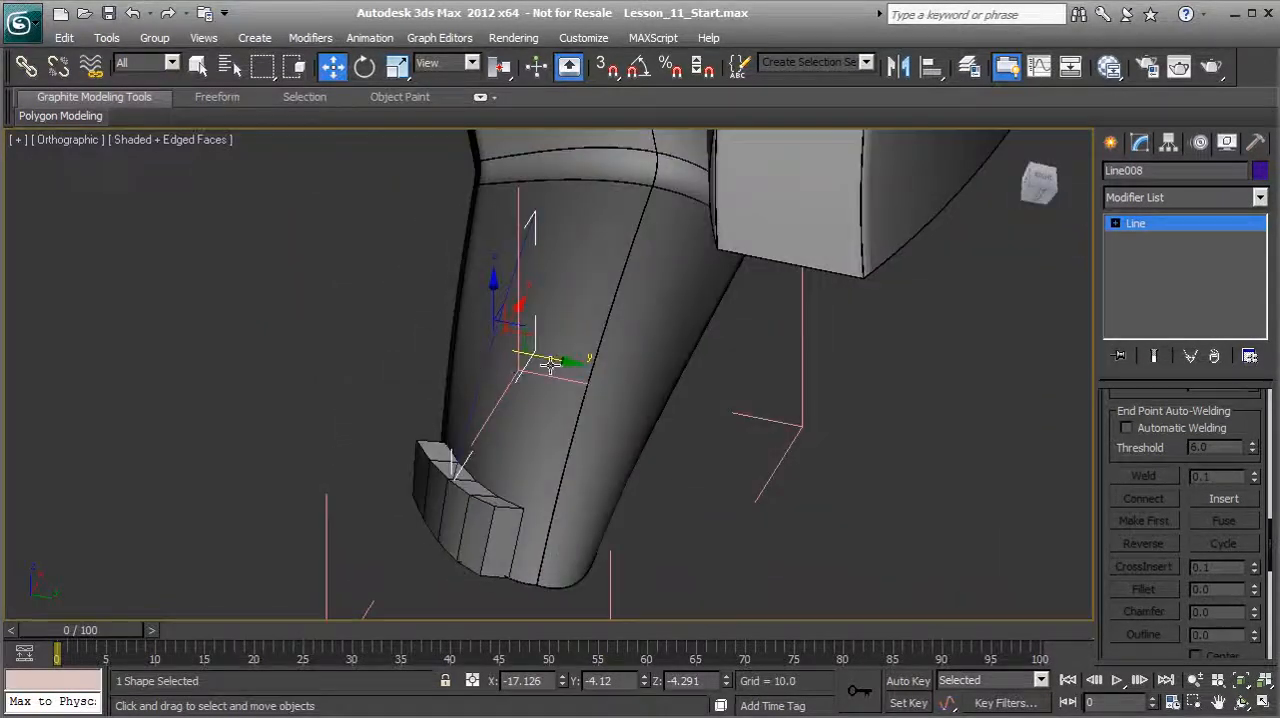
pyautogui.moveTo(555, 358); pyautogui.dragTo(569, 361)
pyautogui.keyDown('alt'); pyautogui.moveTo(569, 361); pyautogui.dragTo(498, 384, button='middle'); pyautogui.keyUp('alt')
pyautogui.scroll(2, 517, 310)
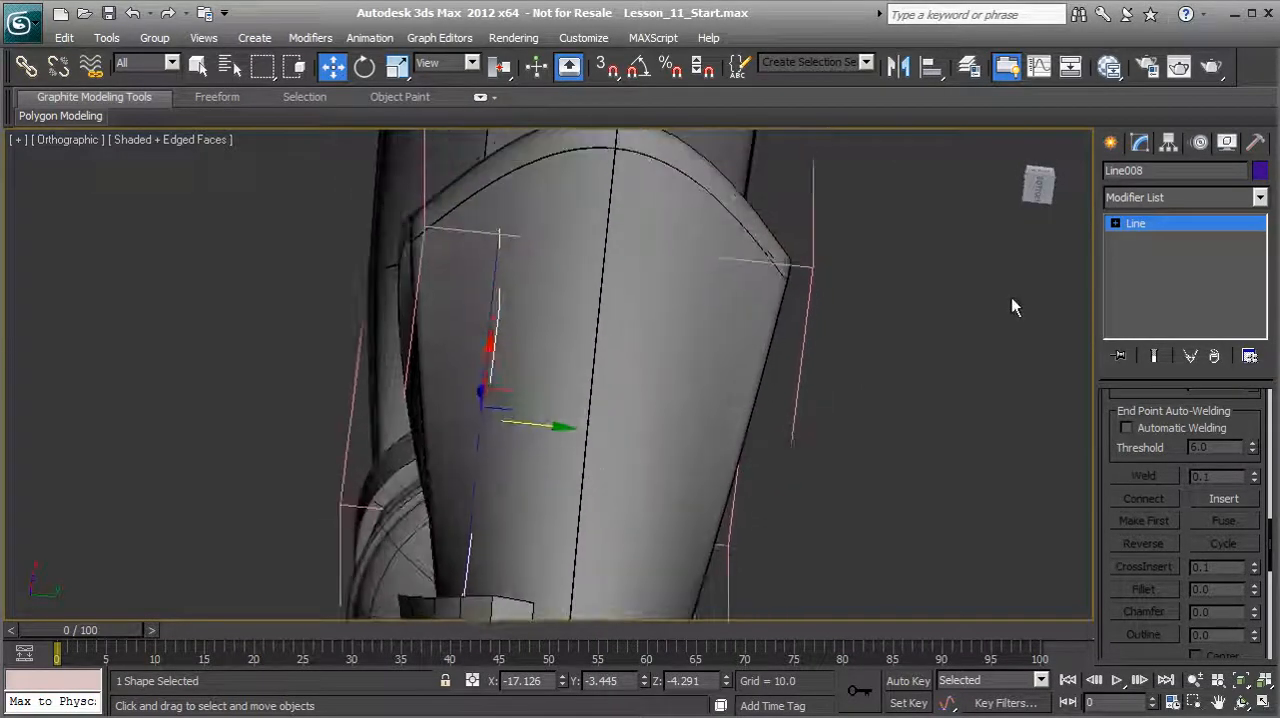
# Step: Move the line's upper end vertex along Y to about -4.25, outward on the fender's side
pyautogui.press('1')
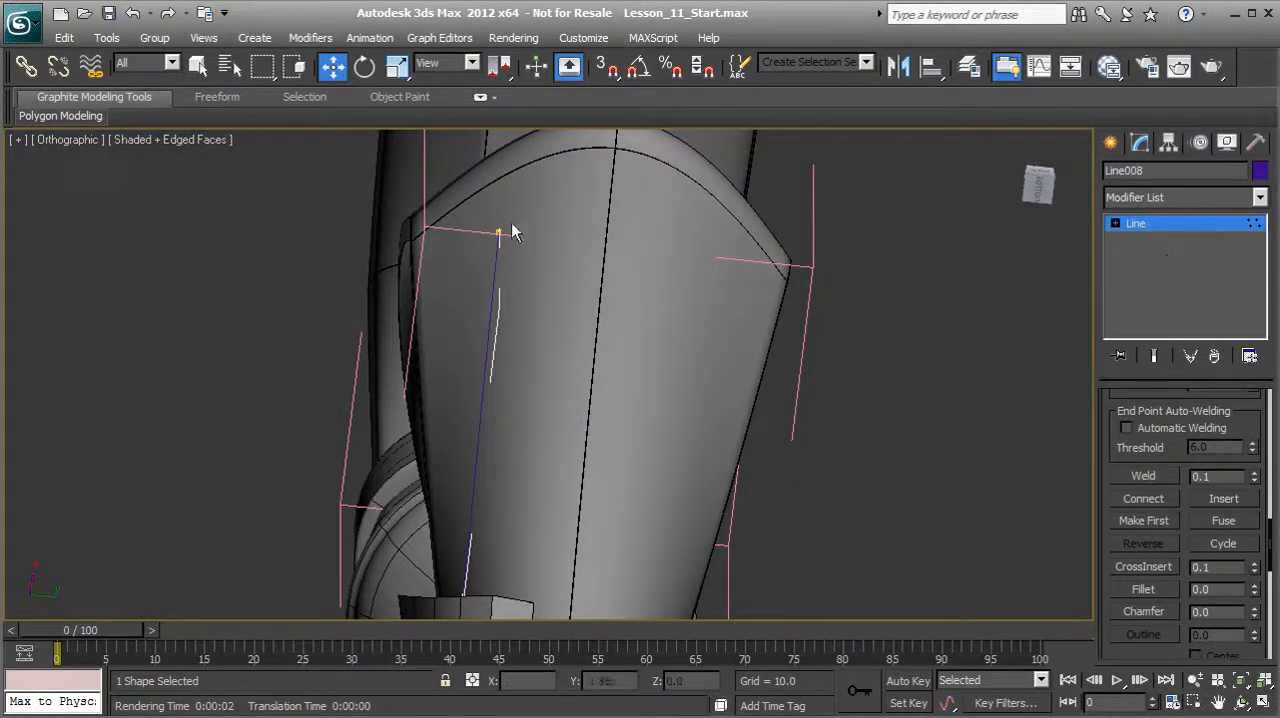
pyautogui.click(499, 231)
pyautogui.moveTo(549, 239); pyautogui.dragTo(499, 235)
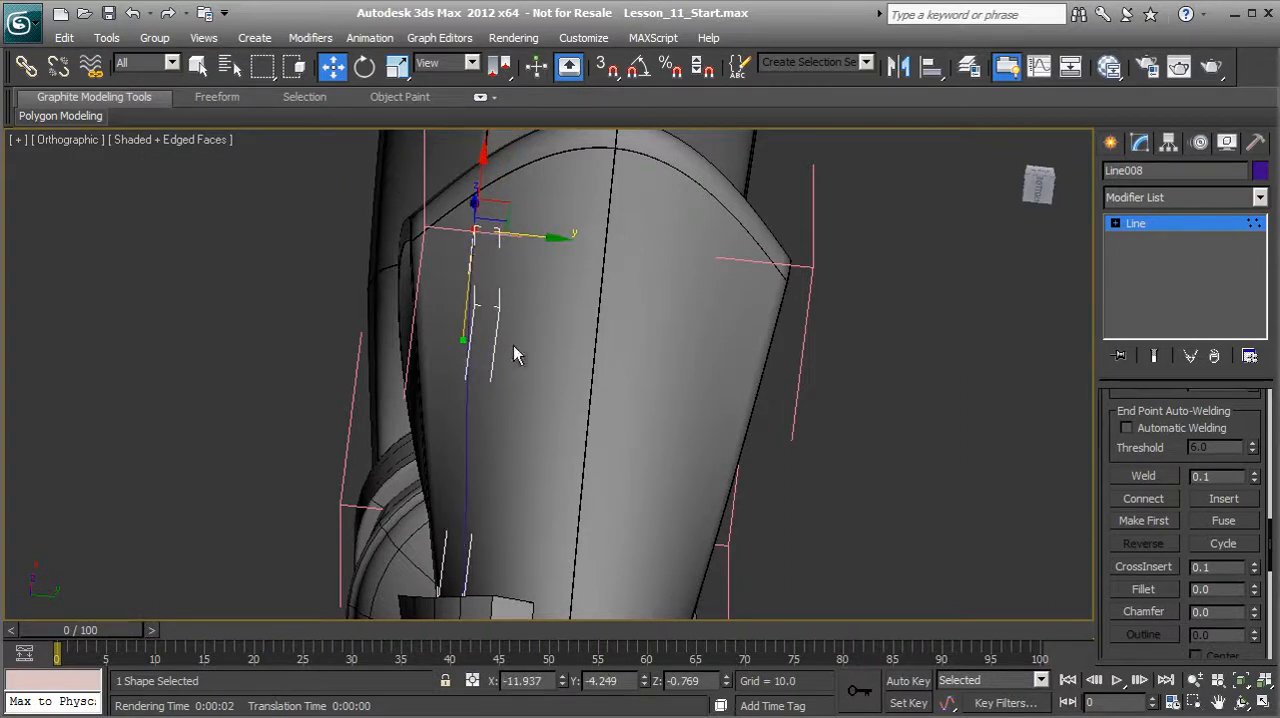
# Step: Move the handle of the line's upper end vertex along Y toward the fender's middle, and leave vertex editing
pyautogui.keyDown('alt'); pyautogui.moveTo(509, 356); pyautogui.dragTo(489, 337, button='middle'); pyautogui.keyUp('alt')
pyautogui.moveTo(474, 342); pyautogui.dragTo(485, 341)
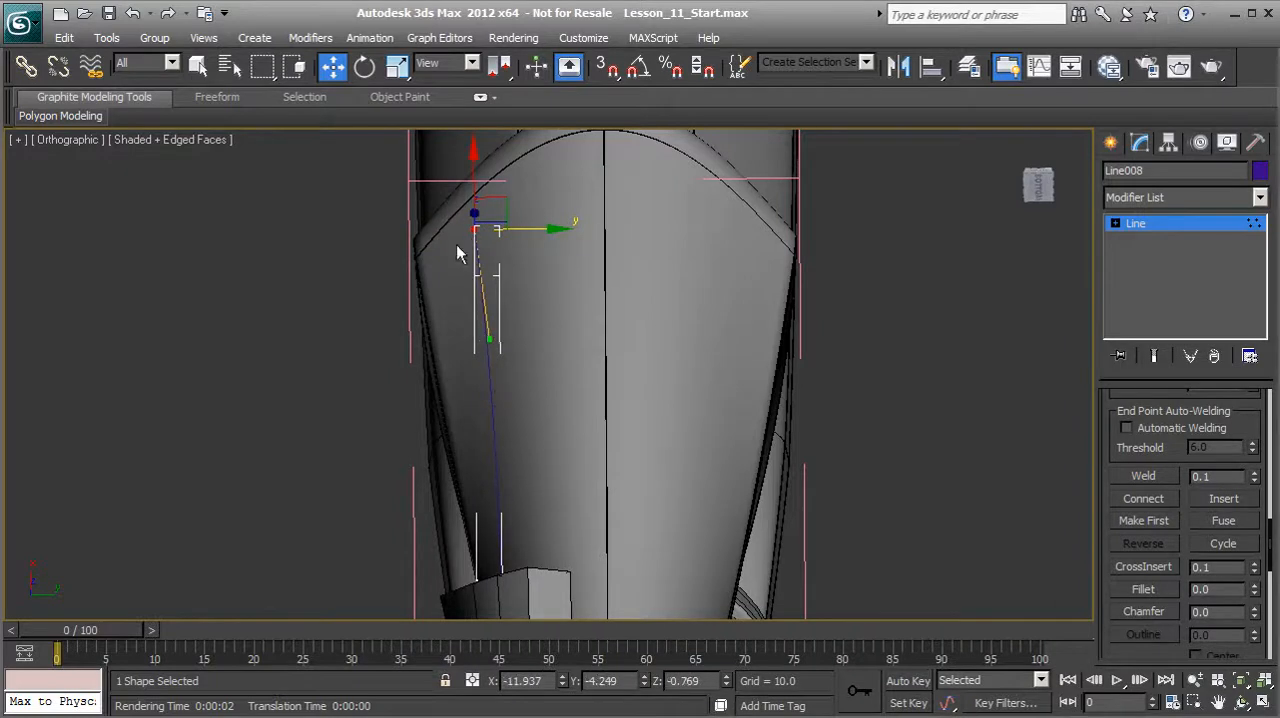
pyautogui.keyDown('alt'); pyautogui.moveTo(502, 455); pyautogui.dragTo(449, 394, button='middle'); pyautogui.keyUp('alt')
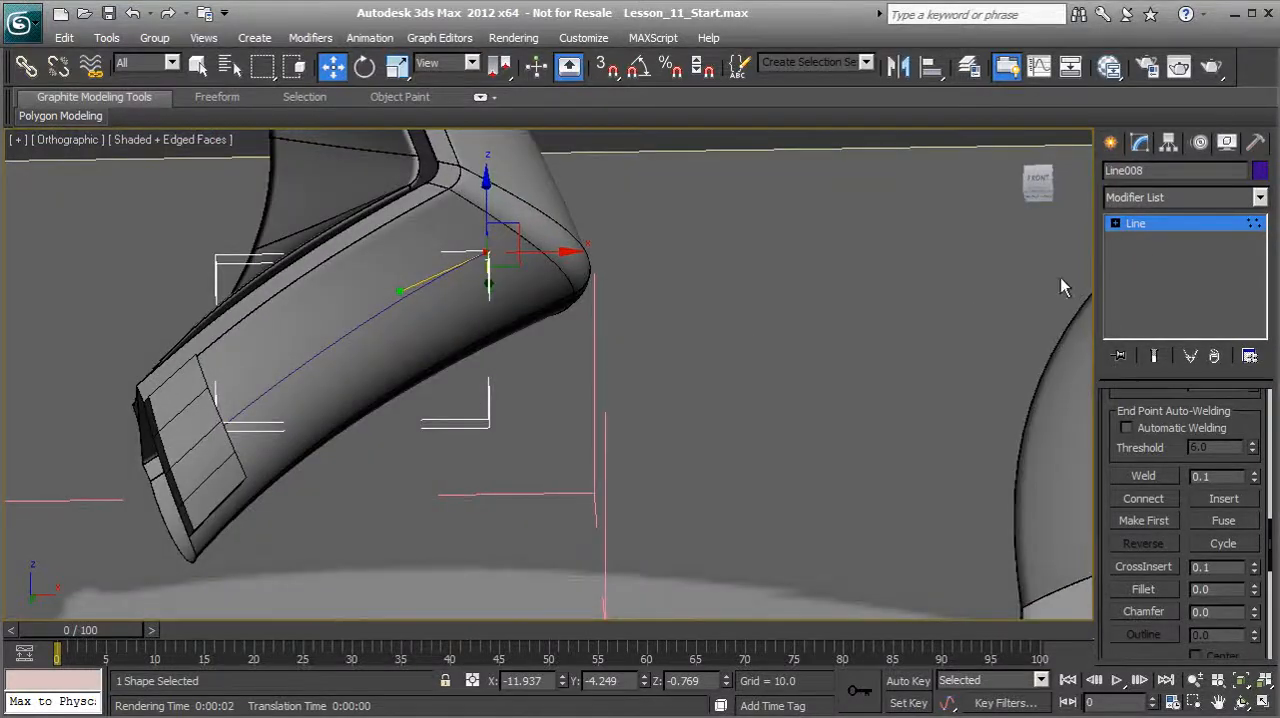
pyautogui.click(1143, 227)
pyautogui.keyDown('alt'); pyautogui.moveTo(950, 300); pyautogui.dragTo(654, 437, button='middle'); pyautogui.keyUp('alt')
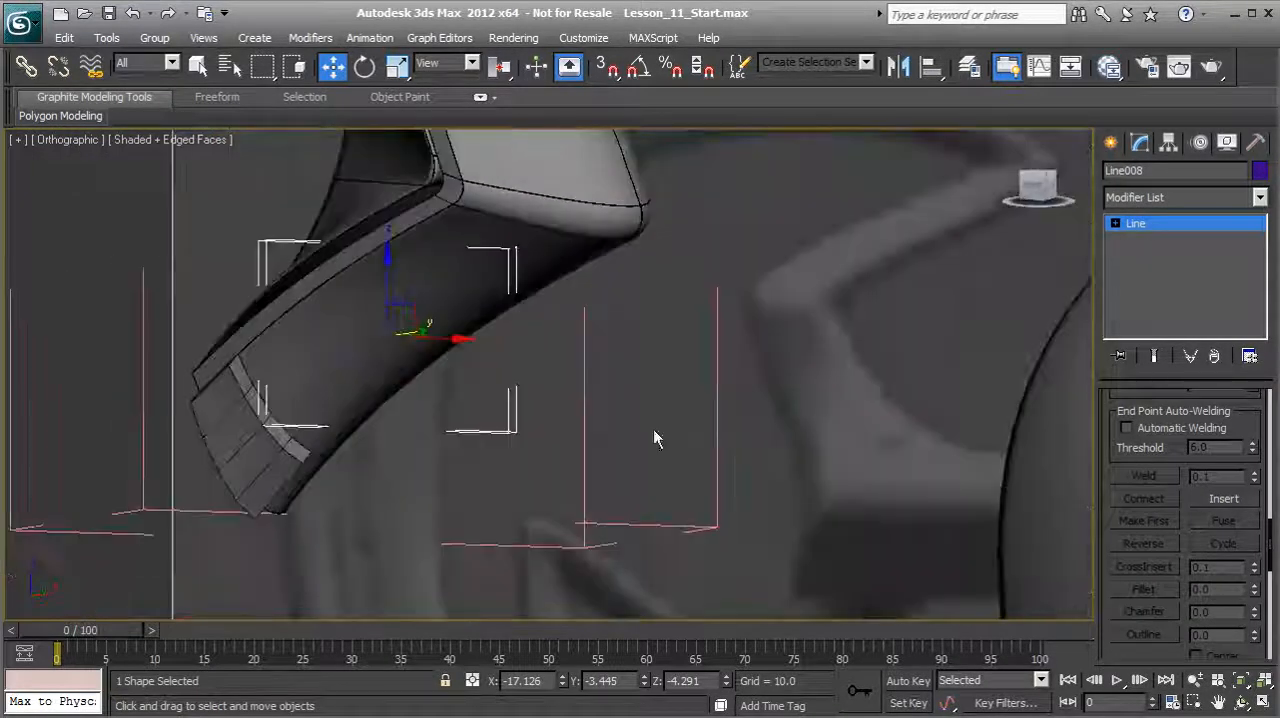
# Step: Extrude the Fork's four narrow polygons facing up the fender along the drawn line with Extrude Along Spline
pyautogui.click(275, 453)
pyautogui.moveTo(275, 453); pyautogui.dragTo(322, 432, button='middle')
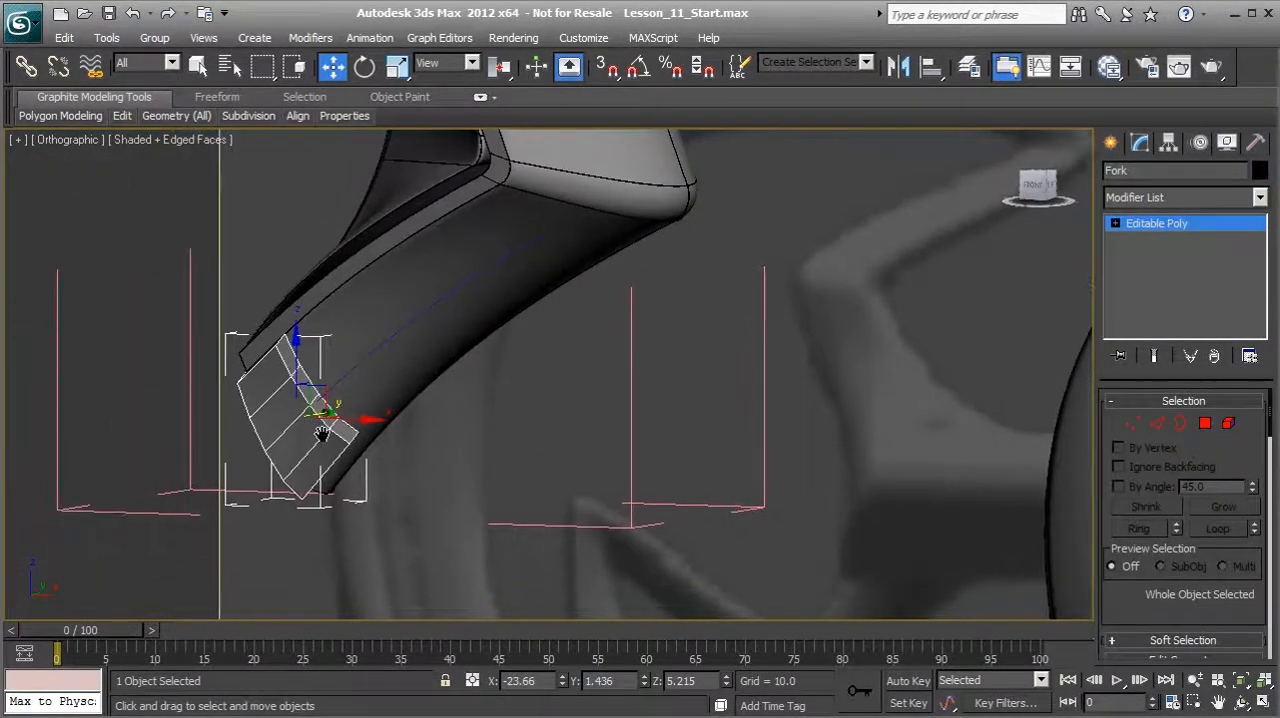
pyautogui.press('p')
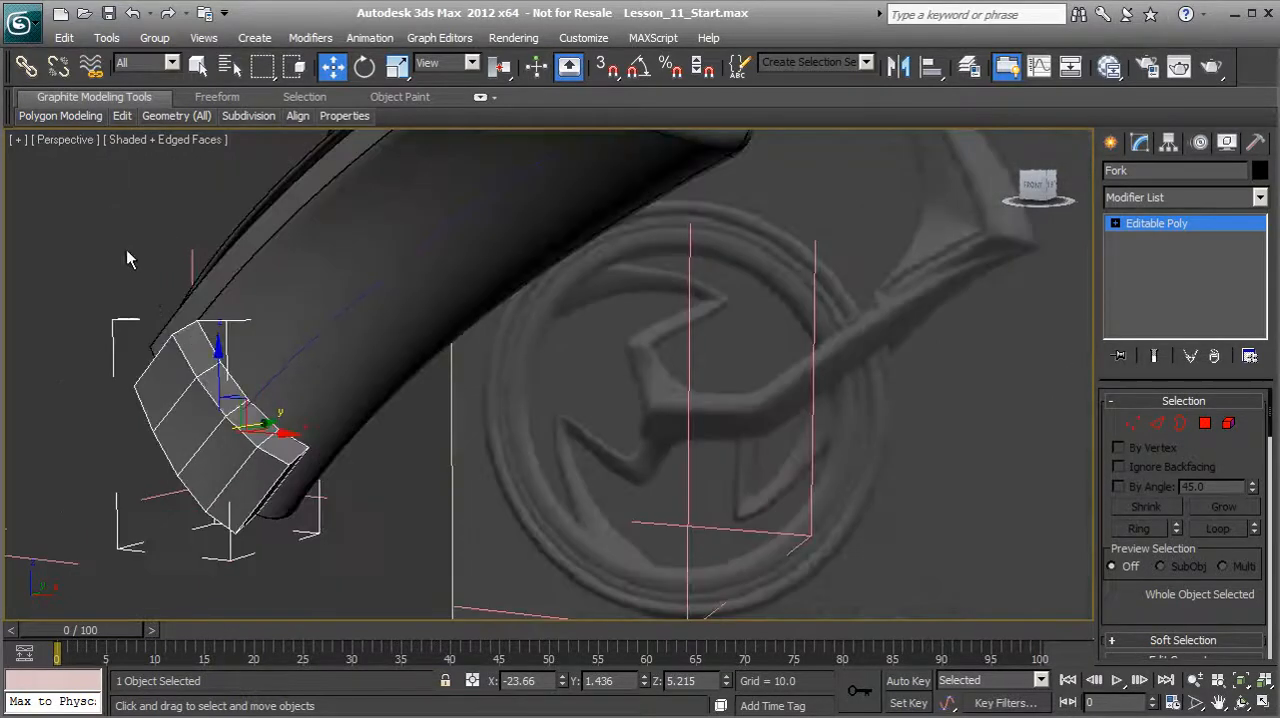
pyautogui.moveTo(208, 340); pyautogui.dragTo(241, 340, button='middle')
pyautogui.click(1205, 423)
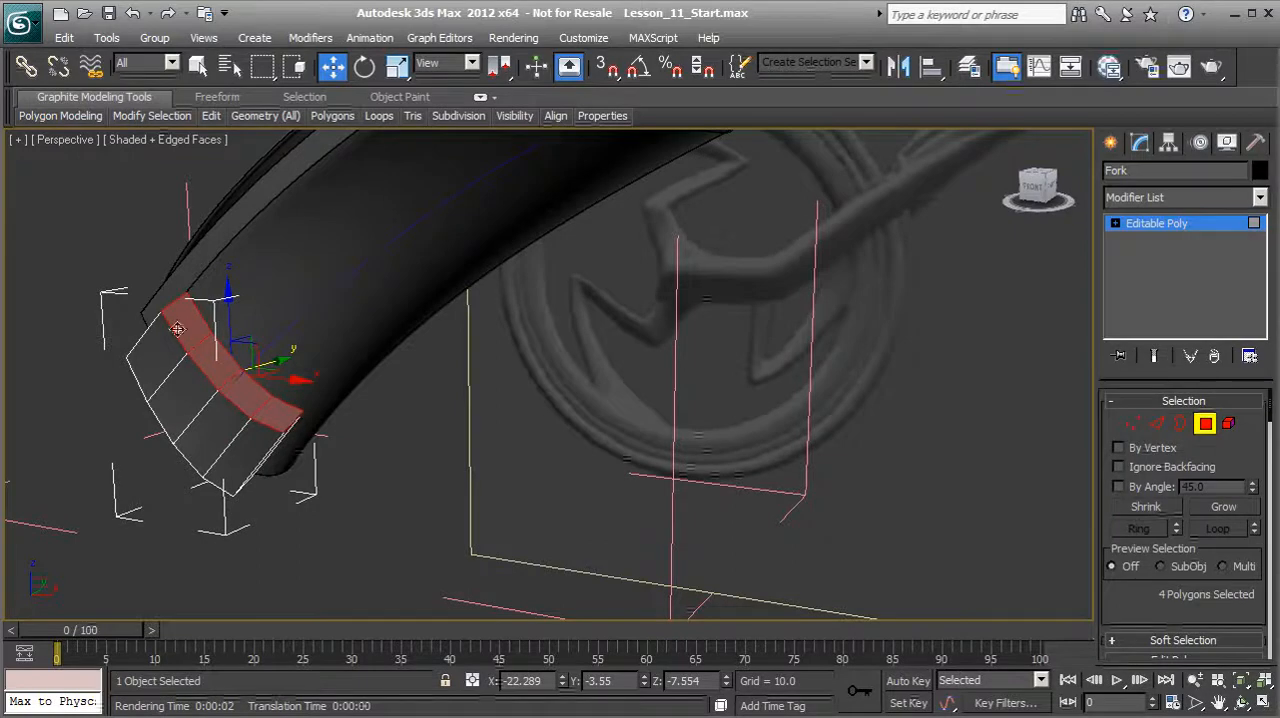
pyautogui.keyDown('alt'); pyautogui.moveTo(309, 452); pyautogui.dragTo(339, 443, button='middle'); pyautogui.keyUp('alt')
pyautogui.scroll(-8, 1166, 623)
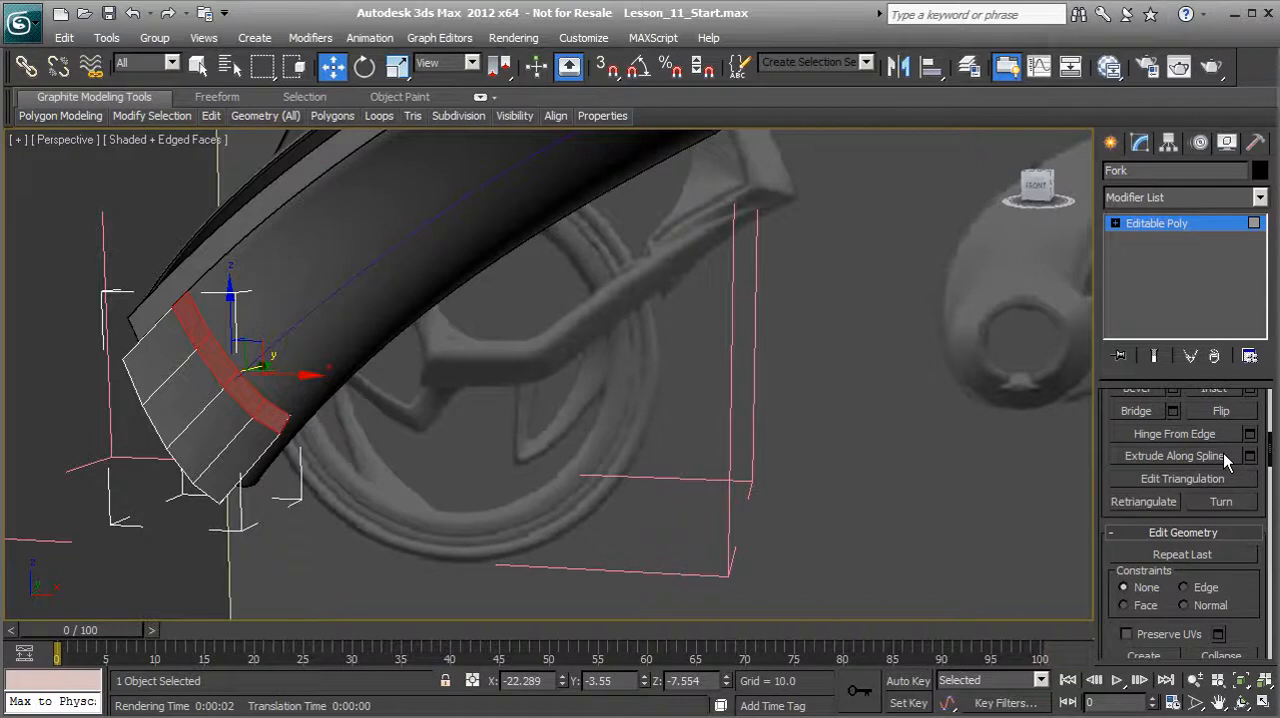
pyautogui.click(1250, 456)
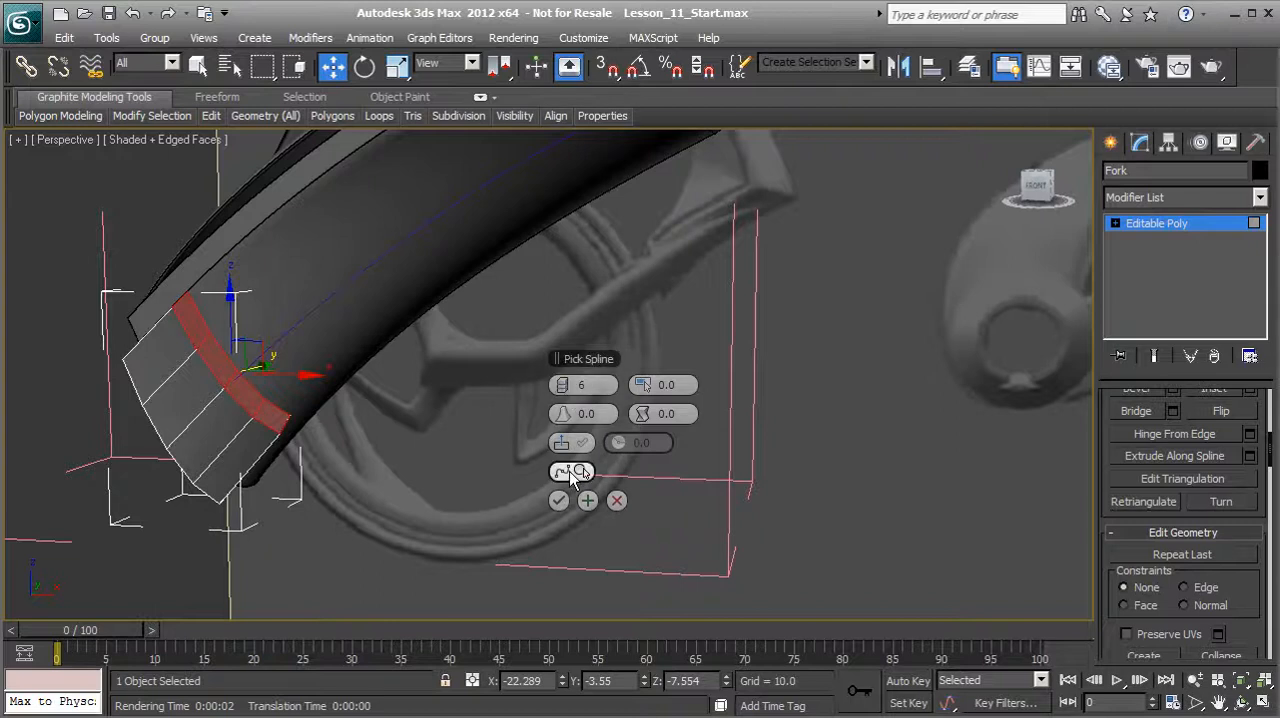
pyautogui.click(575, 472)
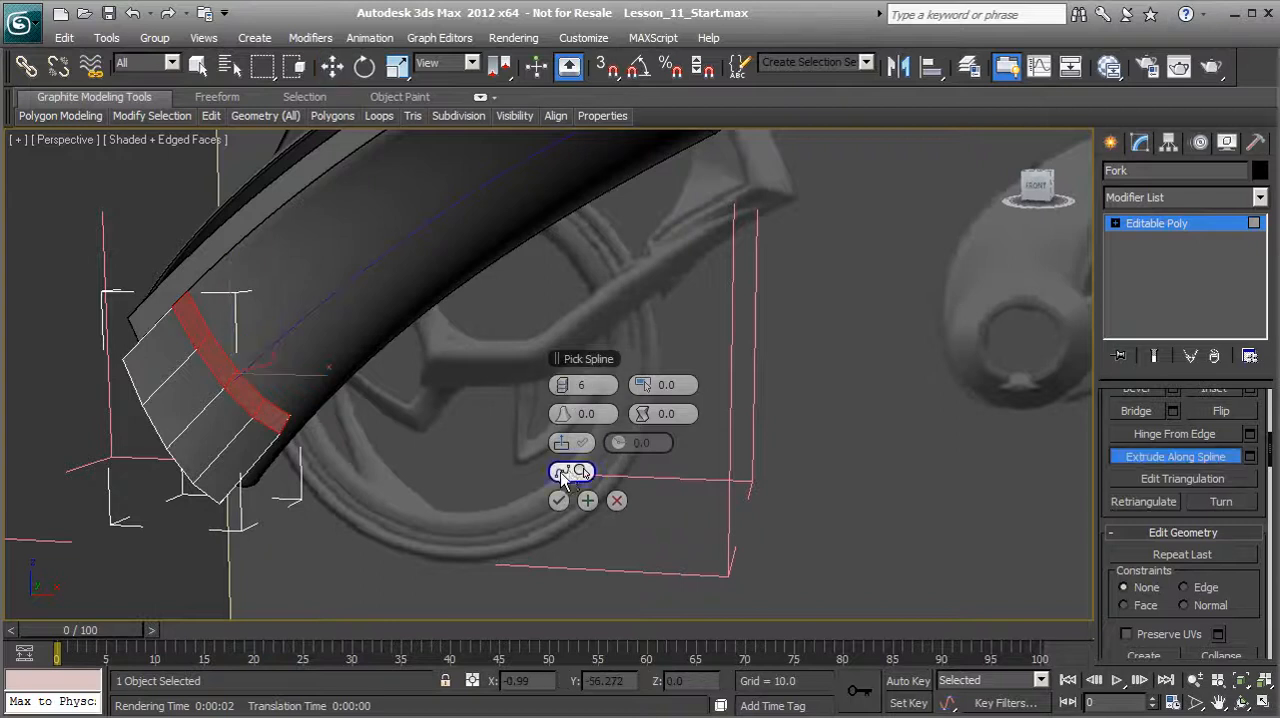
pyautogui.click(322, 298)
pyautogui.keyDown('alt'); pyautogui.moveTo(320, 357); pyautogui.dragTo(270, 375, button='middle'); pyautogui.keyUp('alt')
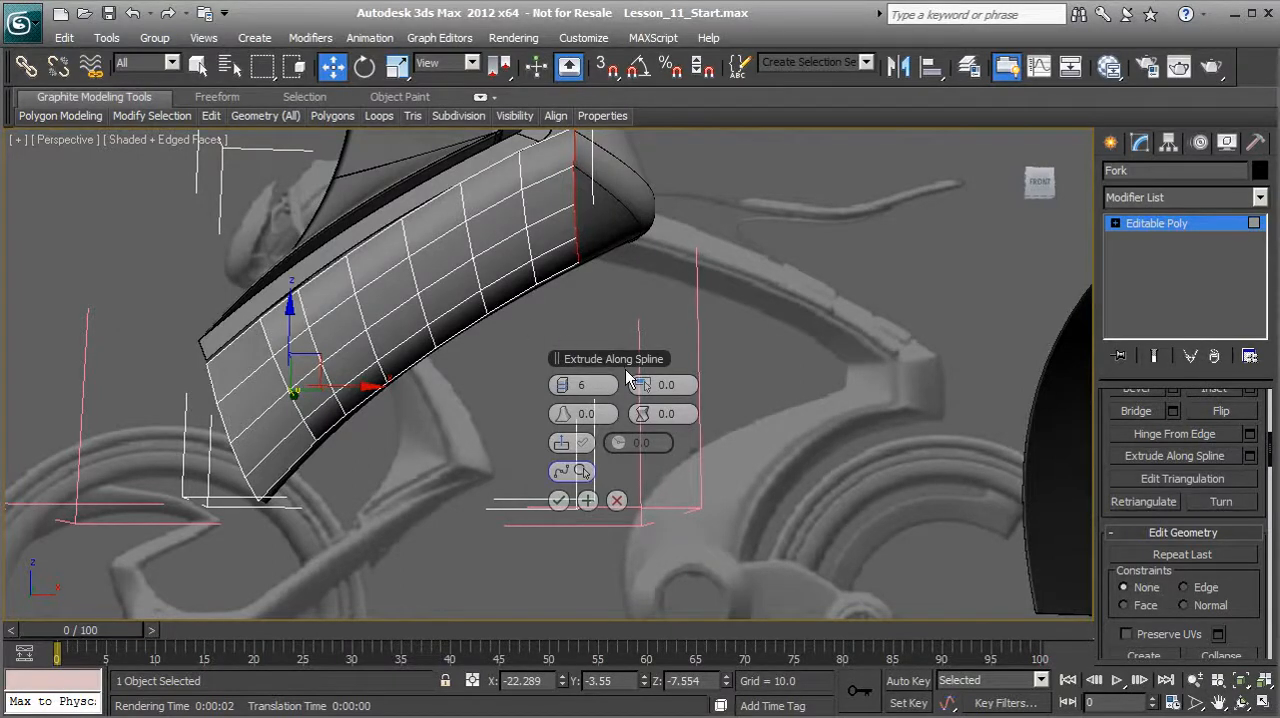
# Step: Set the spline extrusion's taper amount to -0.9 so that it narrows toward its upper end
pyautogui.moveTo(640, 385); pyautogui.dragTo(643, 381)
pyautogui.click(693, 384)
pyautogui.write('.9')
pyautogui.click(612, 379)
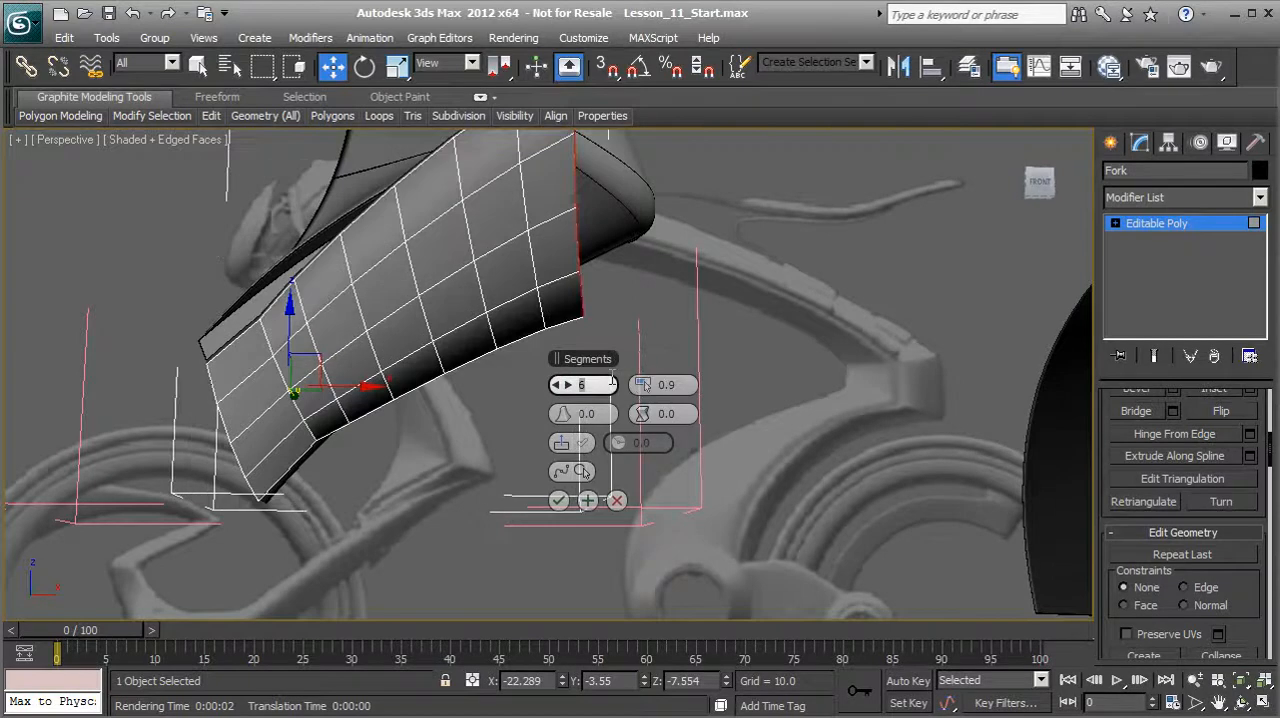
pyautogui.click(672, 385)
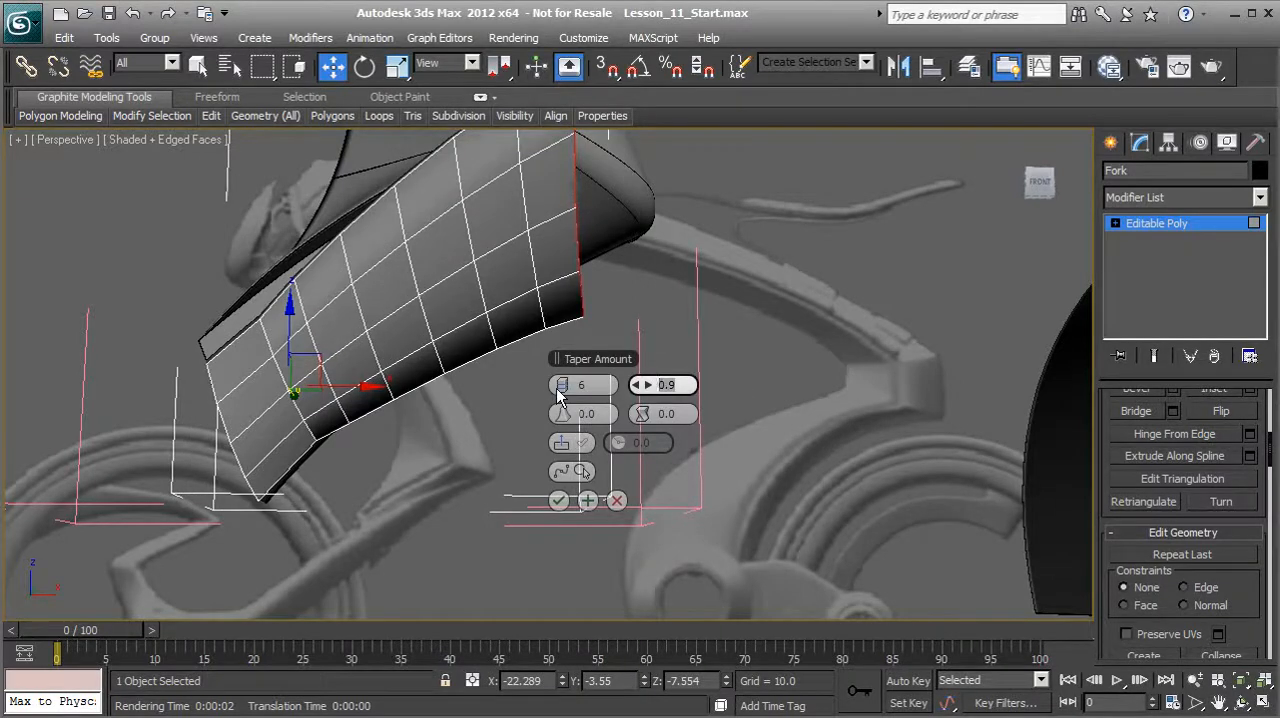
pyautogui.click(560, 390)
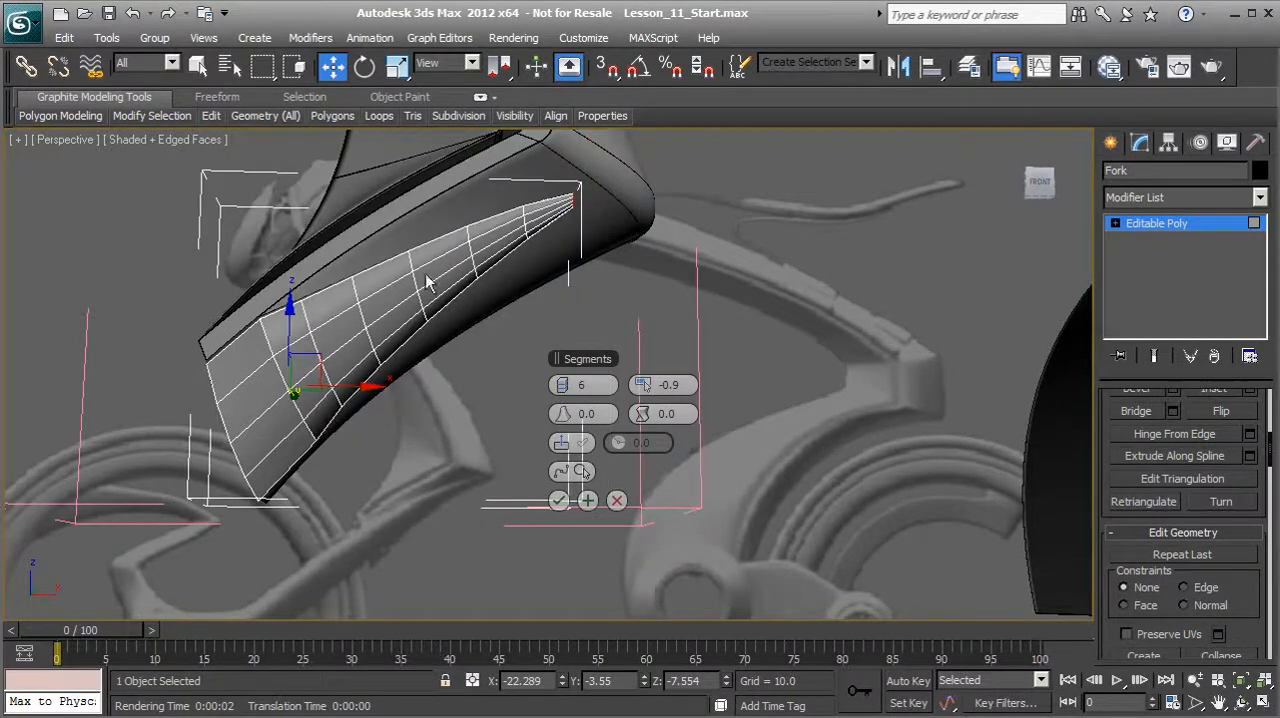
# Step: Set the taper curve to 0.5 and accept the spline extrusion
pyautogui.click(584, 413)
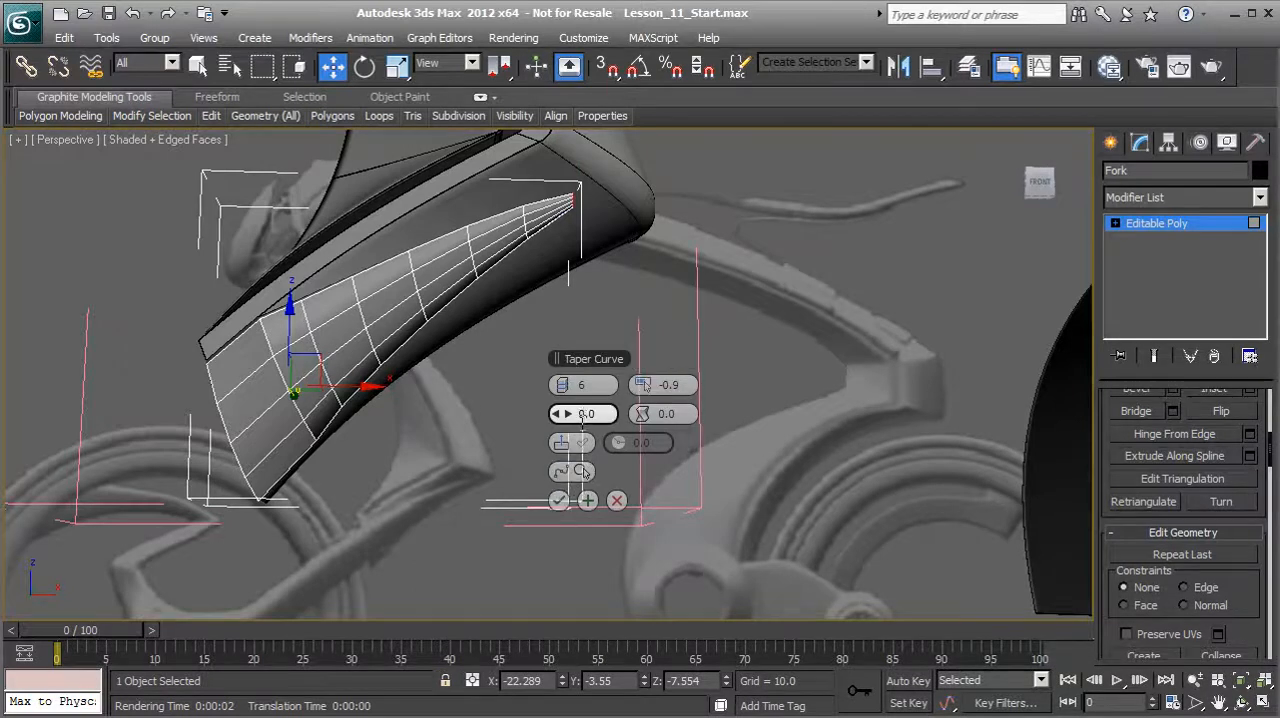
pyautogui.write('0.54')
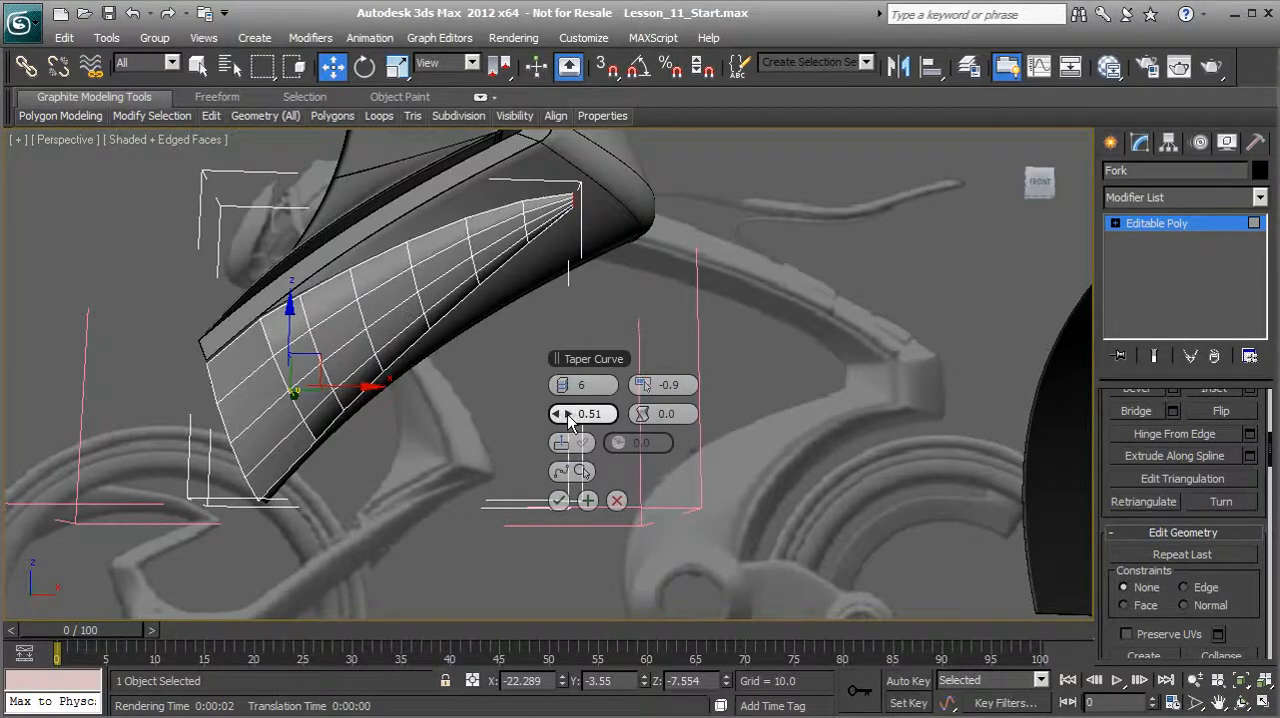
pyautogui.moveTo(565, 413); pyautogui.dragTo(511, 410)
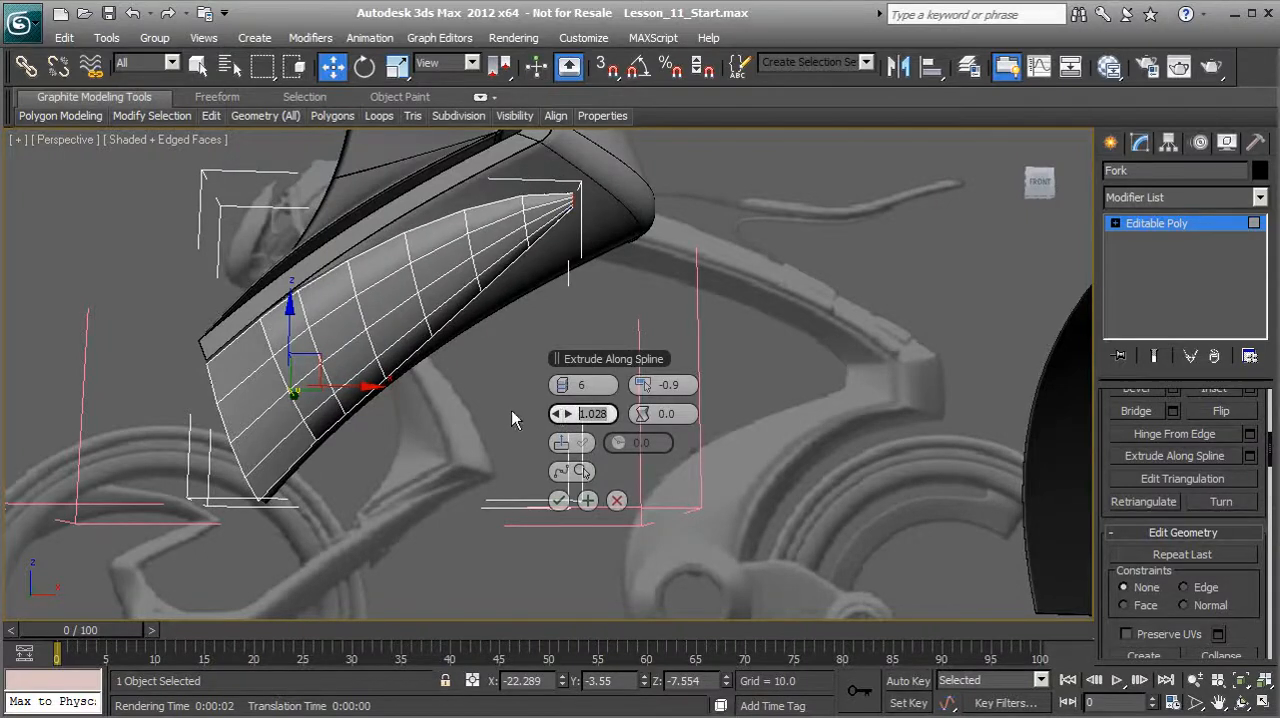
pyautogui.write('1')
pyautogui.press('Return')
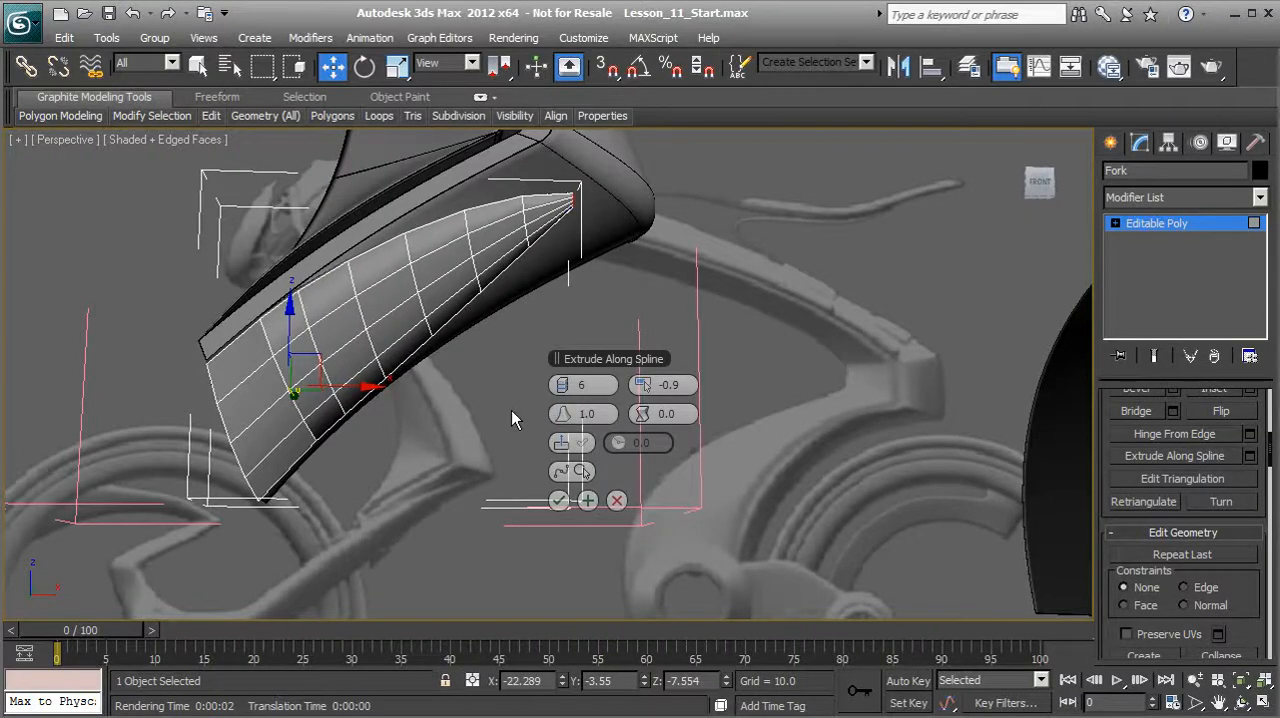
pyautogui.write('0.5')
pyautogui.press('Return')
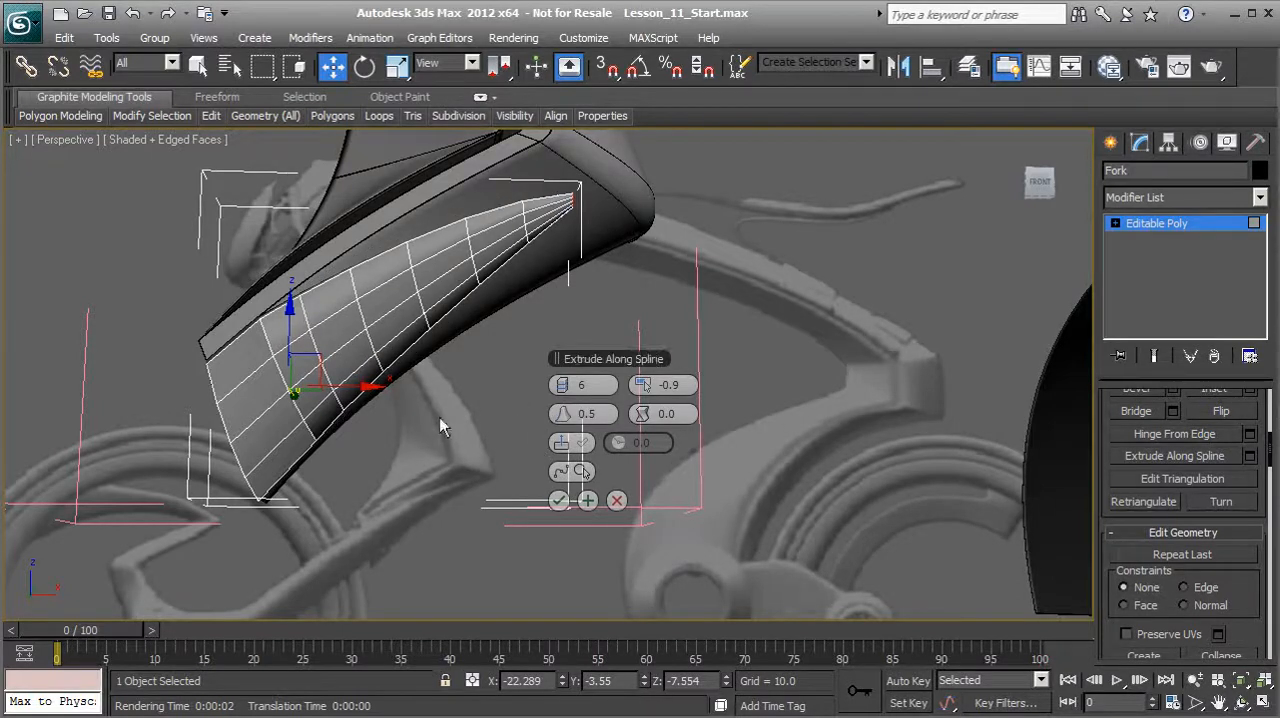
pyautogui.click(561, 501)
# Step: Select the four polygons across the Fork's lower end and examine the open gap behind them
pyautogui.keyDown('alt'); pyautogui.moveTo(430, 460); pyautogui.dragTo(338, 402, button='middle'); pyautogui.keyUp('alt')
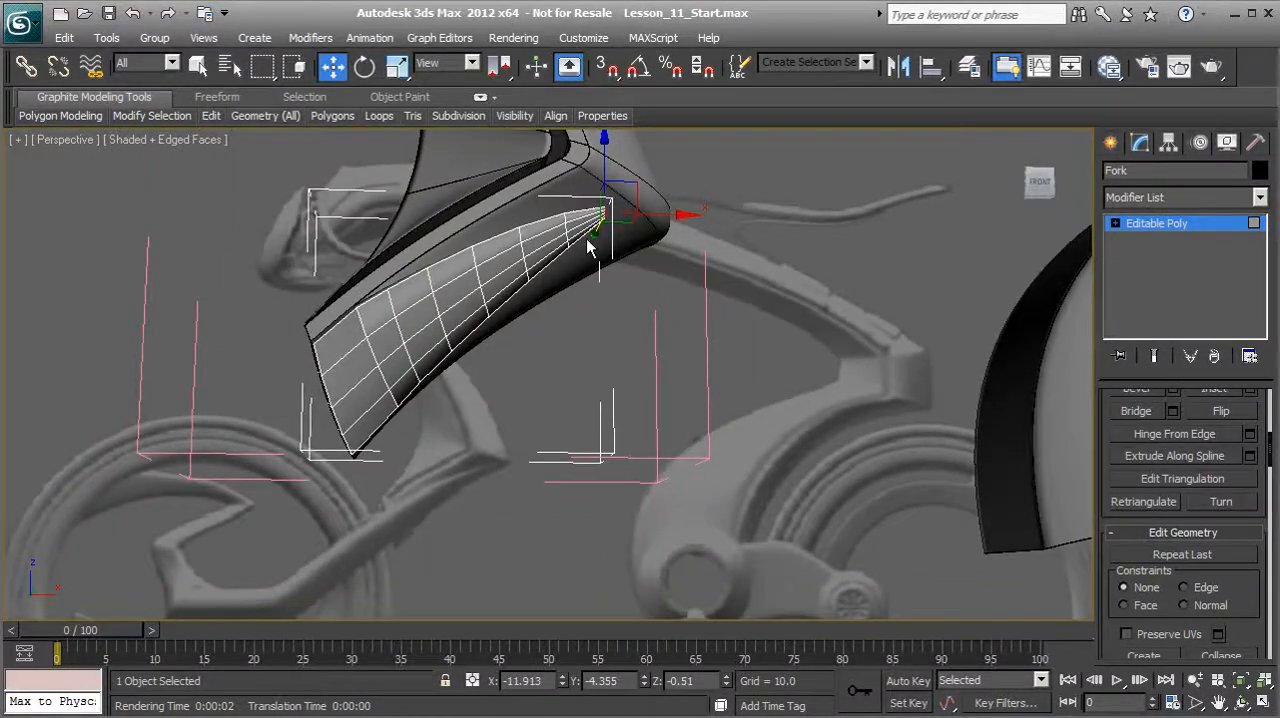
pyautogui.keyDown('alt'); pyautogui.moveTo(573, 263); pyautogui.dragTo(580, 429, button='middle'); pyautogui.keyUp('alt')
pyautogui.scroll(3, 352, 460)
pyautogui.click(598, 329)
pyautogui.keyDown('ctrl'); pyautogui.click(572, 420); pyautogui.keyUp('ctrl')
pyautogui.keyDown('ctrl'); pyautogui.click(525, 505); pyautogui.keyUp('ctrl')
pyautogui.keyDown('ctrl'); pyautogui.click(510, 588); pyautogui.keyUp('ctrl')
pyautogui.keyDown('alt'); pyautogui.moveTo(557, 472); pyautogui.dragTo(501, 440, button='middle'); pyautogui.keyUp('alt')
pyautogui.keyDown('alt'); pyautogui.moveTo(276, 531); pyautogui.dragTo(511, 445, button='middle'); pyautogui.keyUp('alt')
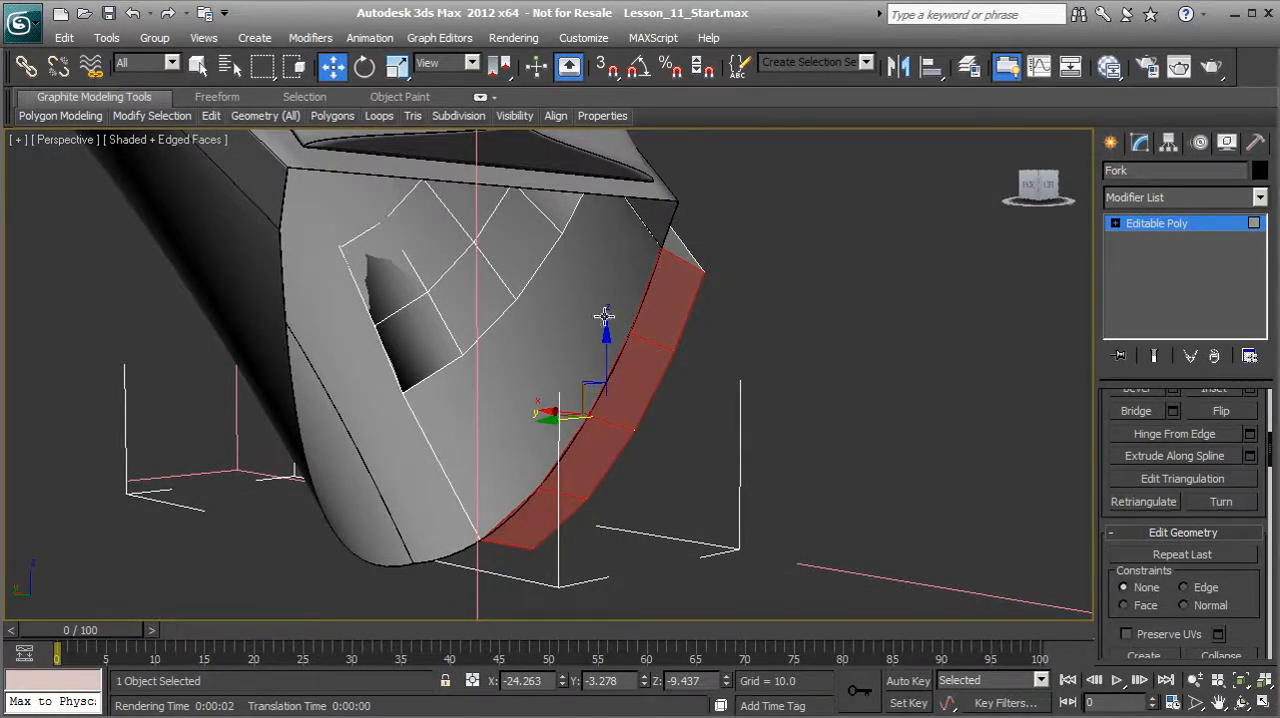
pyautogui.keyDown('alt'); pyautogui.moveTo(595, 373); pyautogui.dragTo(600, 372, button='middle'); pyautogui.keyUp('alt')
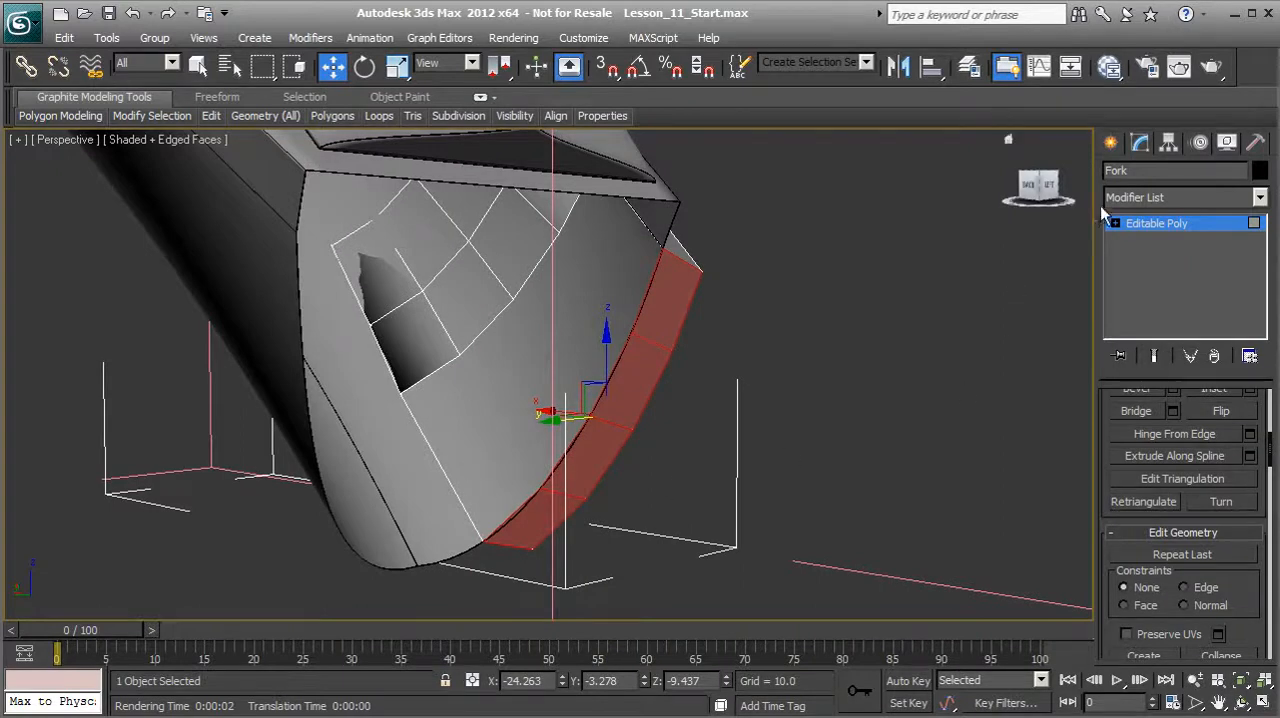
# Step: Bridge the open inner edges of the tapered extrusion to the matching edges at the Fork's lower end, and leave edge editing
pyautogui.click(1136, 224)
pyautogui.click(1158, 424)
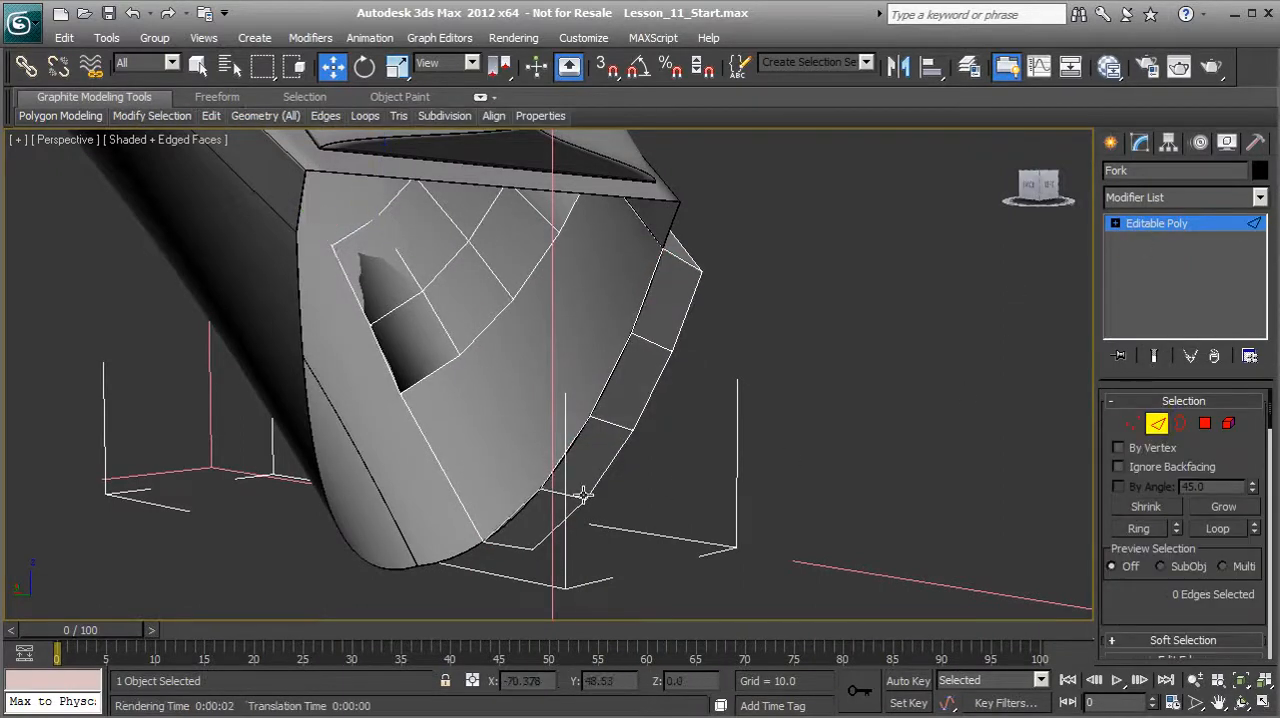
pyautogui.click(521, 506)
pyautogui.doubleClick(438, 366)
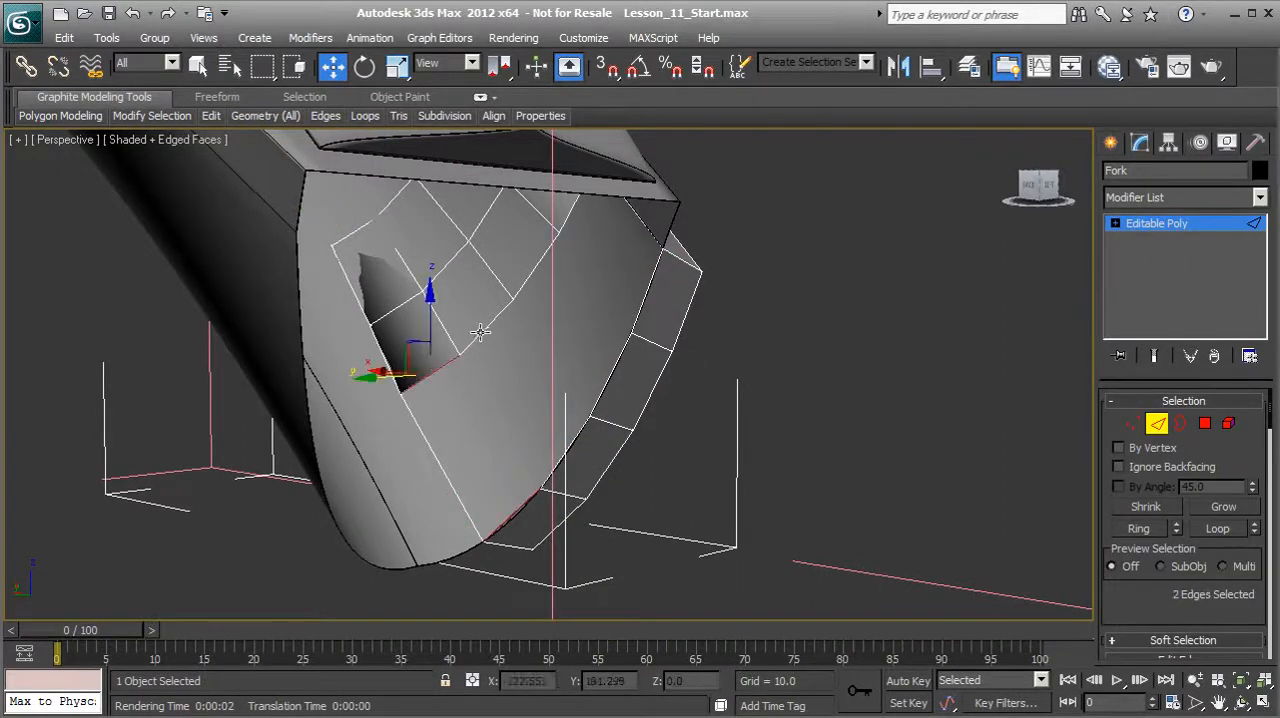
pyautogui.keyDown('ctrl'); pyautogui.click(539, 258); pyautogui.keyUp('ctrl')
pyautogui.keyDown('ctrl'); pyautogui.click(566, 219); pyautogui.keyUp('ctrl')
pyautogui.keyDown('ctrl'); pyautogui.click(645, 291); pyautogui.keyUp('ctrl')
pyautogui.scroll(-5, 1146, 562)
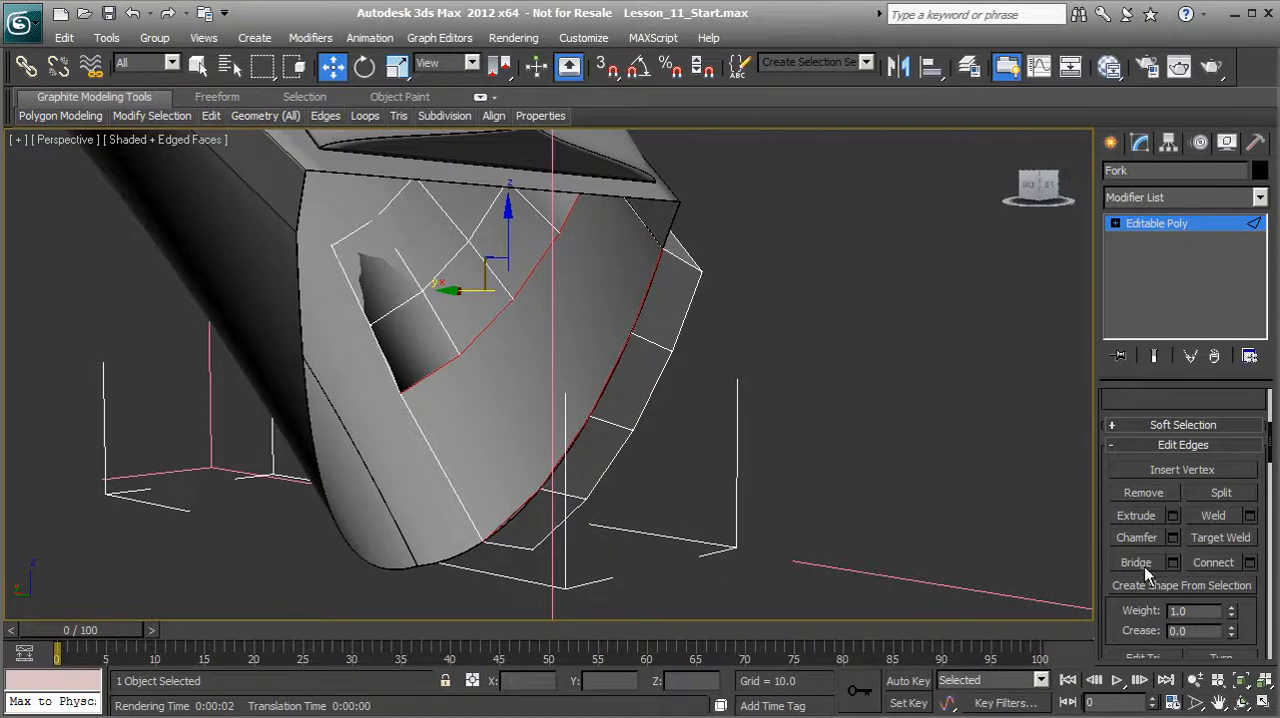
pyautogui.click(1136, 562)
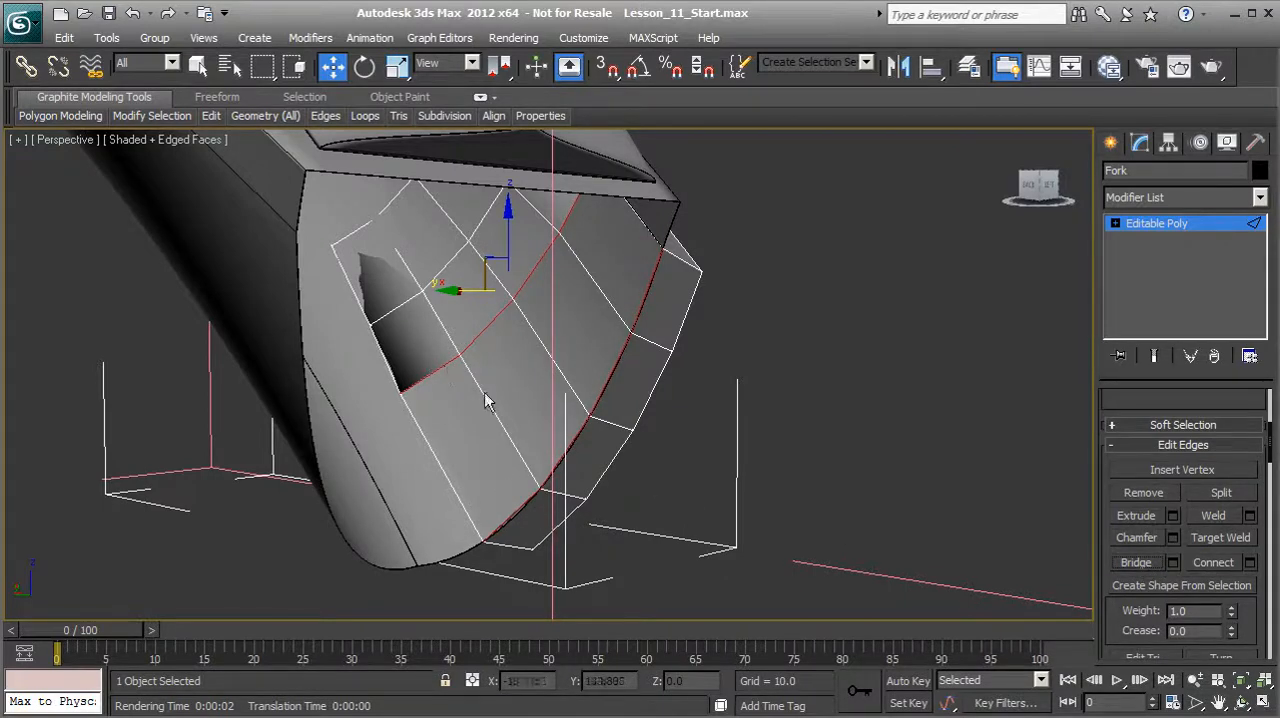
pyautogui.keyDown('alt'); pyautogui.moveTo(586, 354); pyautogui.dragTo(697, 309, button='middle'); pyautogui.keyUp('alt')
pyautogui.click(1155, 226)
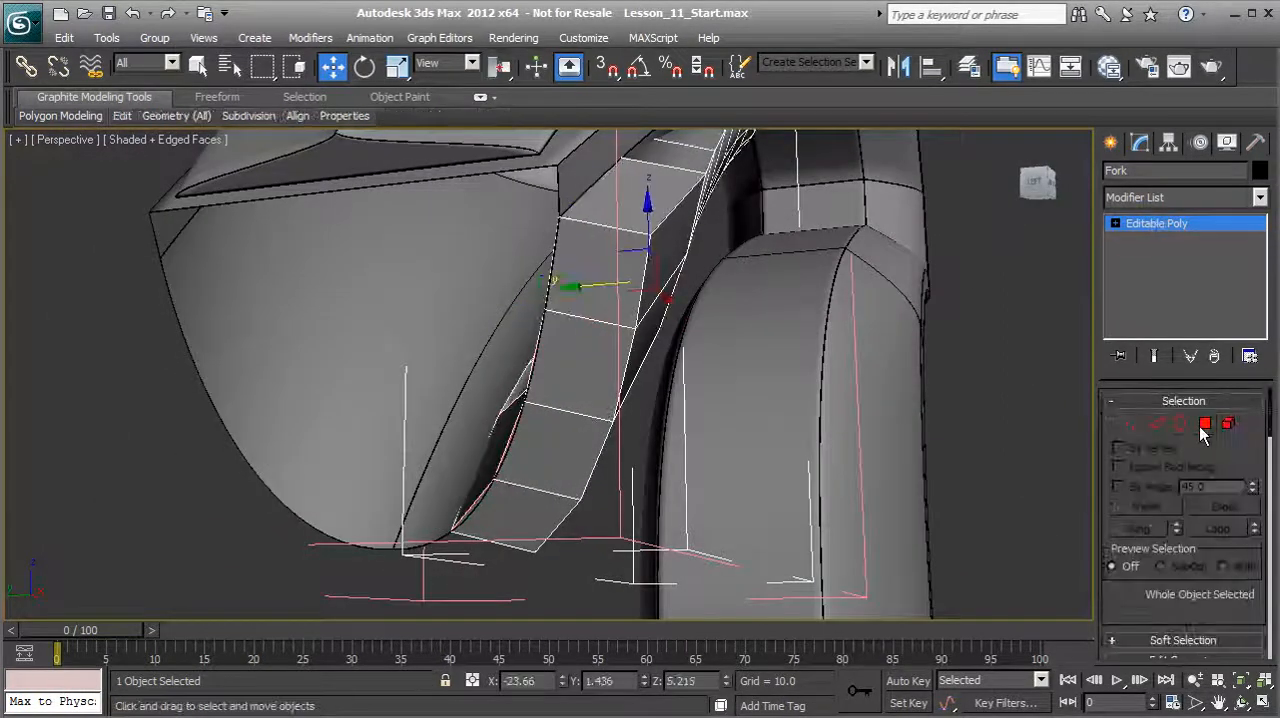
# Step: Extrude the four polygons across the Fork's lower end by about 19.04, checking the length against the reference arm in Front view
pyautogui.click(1205, 423)
pyautogui.click(600, 280)
pyautogui.keyDown('ctrl'); pyautogui.click(580, 363); pyautogui.keyUp('ctrl')
pyautogui.keyDown('ctrl'); pyautogui.click(552, 433); pyautogui.keyUp('ctrl')
pyautogui.keyDown('ctrl'); pyautogui.click(548, 484); pyautogui.keyUp('ctrl')
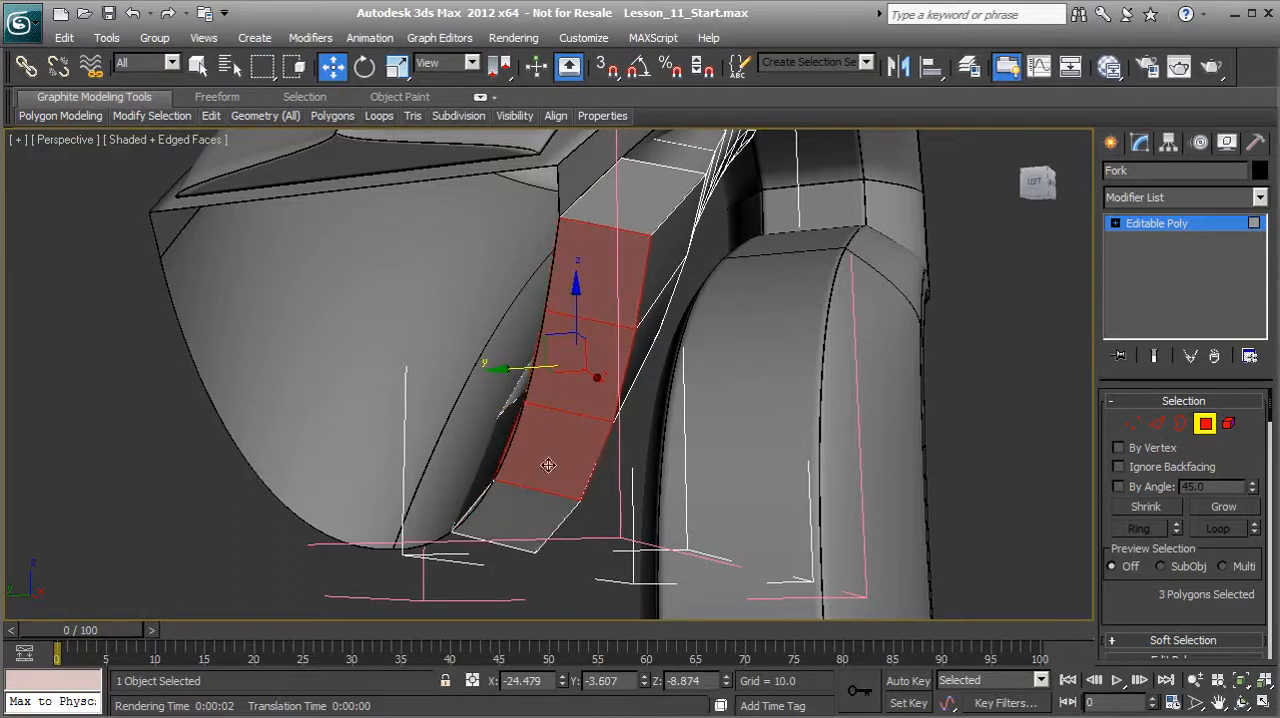
pyautogui.keyDown('alt'); pyautogui.moveTo(592, 396); pyautogui.dragTo(512, 438, button='middle'); pyautogui.keyUp('alt')
pyautogui.scroll(-3, 512, 438)
pyautogui.keyDown('alt'); pyautogui.moveTo(608, 432); pyautogui.dragTo(642, 430, button='middle'); pyautogui.keyUp('alt')
pyautogui.scroll(-3, 682, 422)
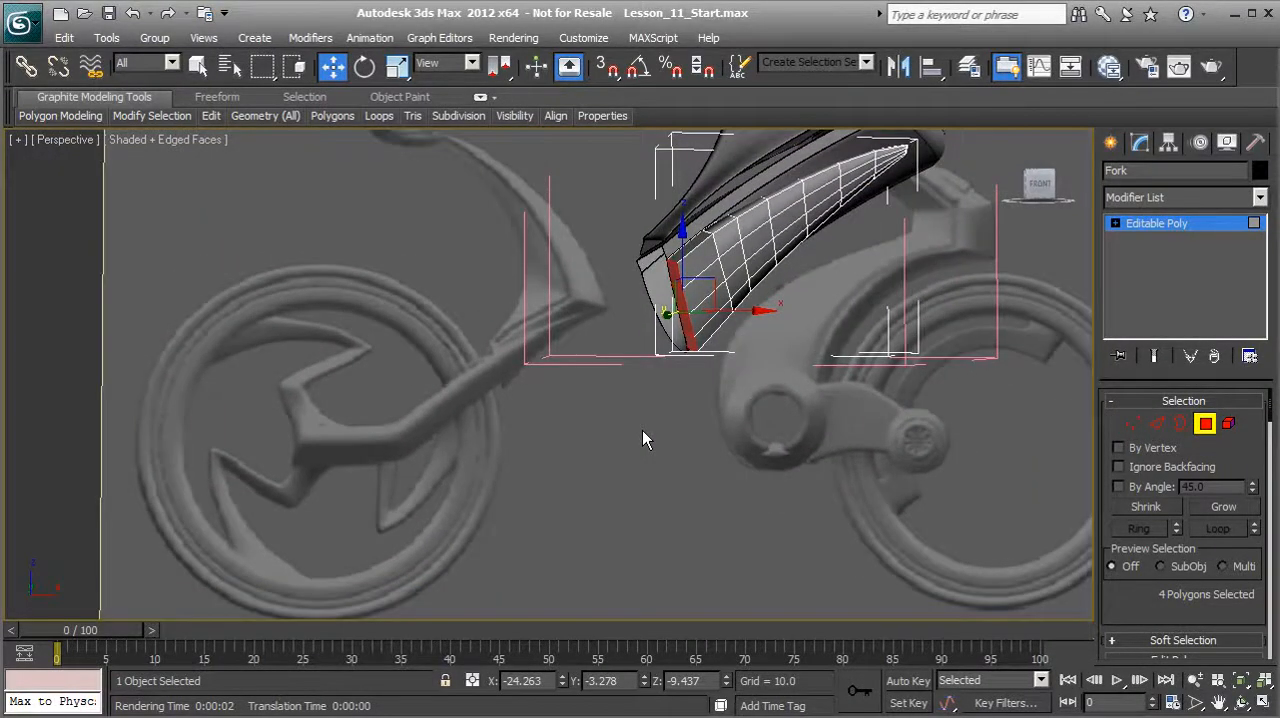
pyautogui.scroll(-1, 628, 421)
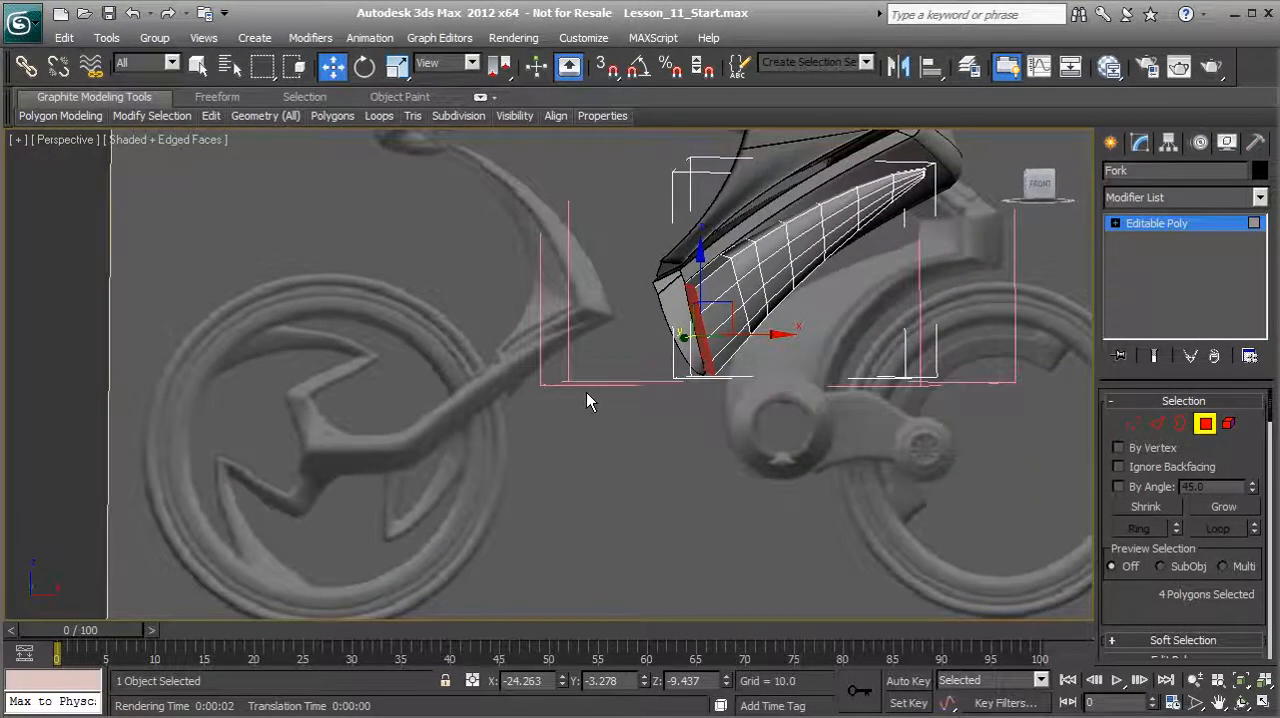
pyautogui.press('f')
pyautogui.scroll(6, 494, 417)
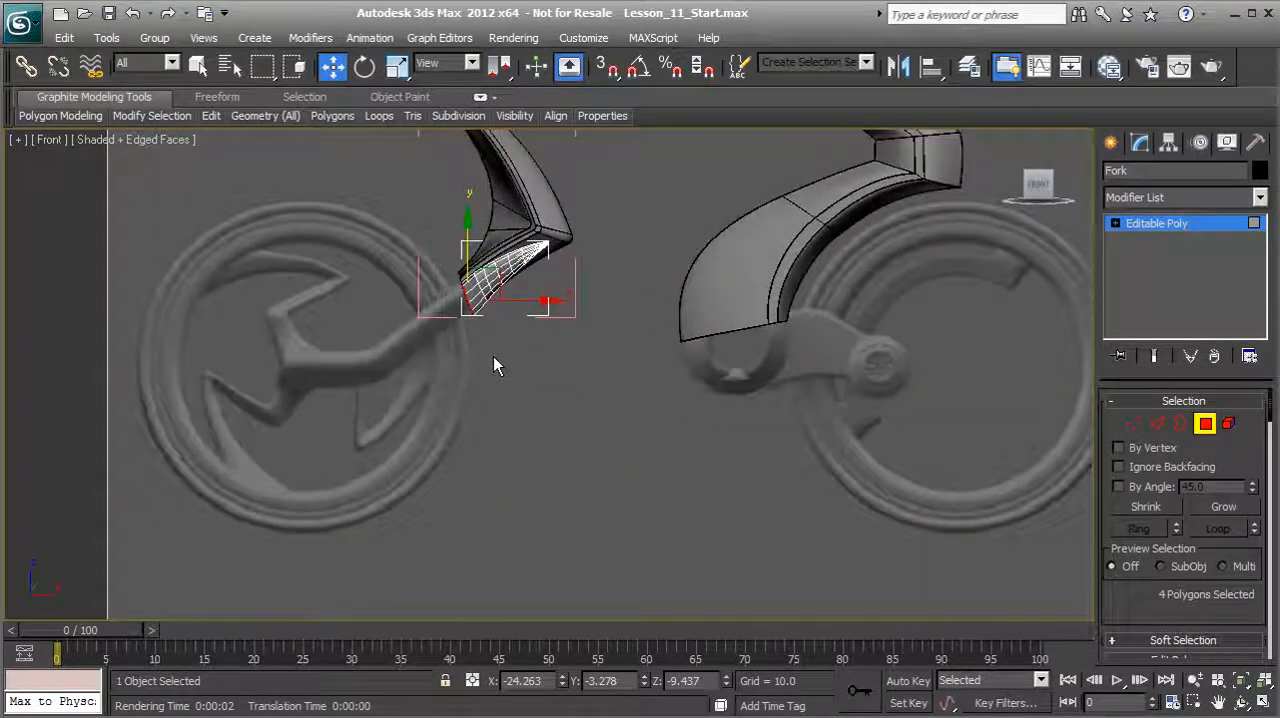
pyautogui.scroll(4, 423, 356)
pyautogui.moveTo(374, 324); pyautogui.dragTo(638, 437, button='middle')
pyautogui.scroll(2, 711, 458)
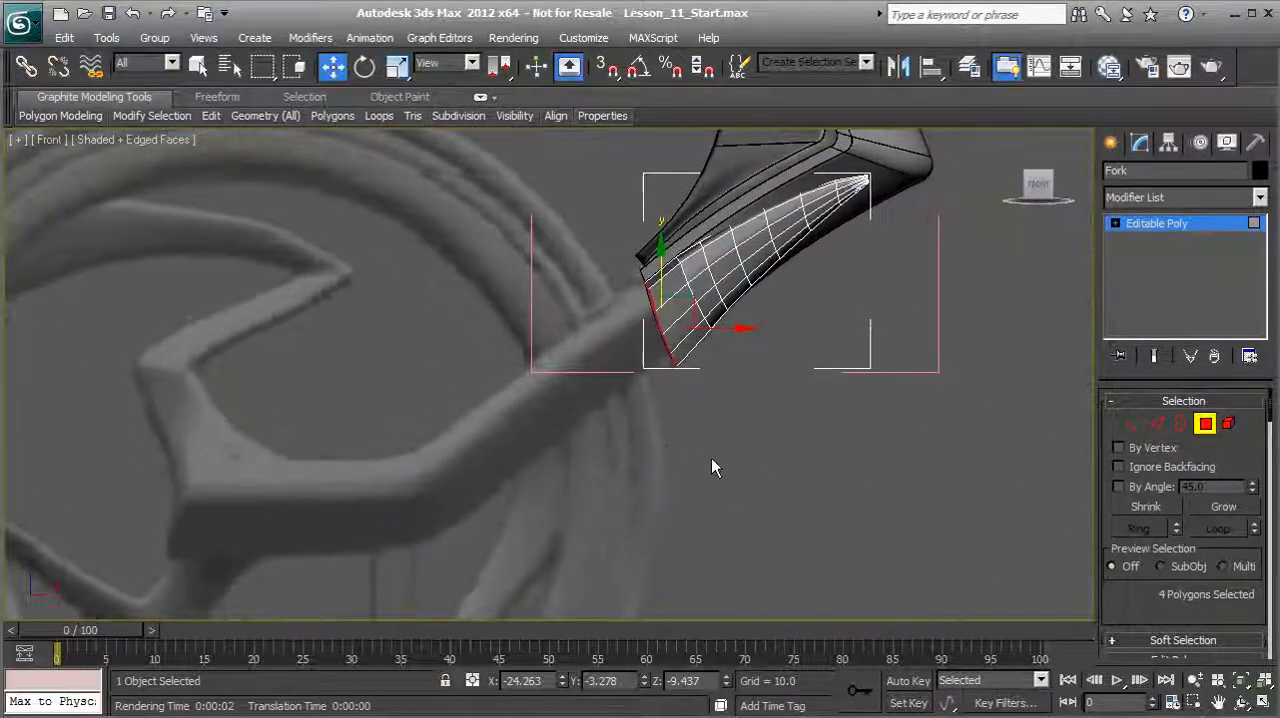
pyautogui.moveTo(1122, 614); pyautogui.dragTo(1134, 426)
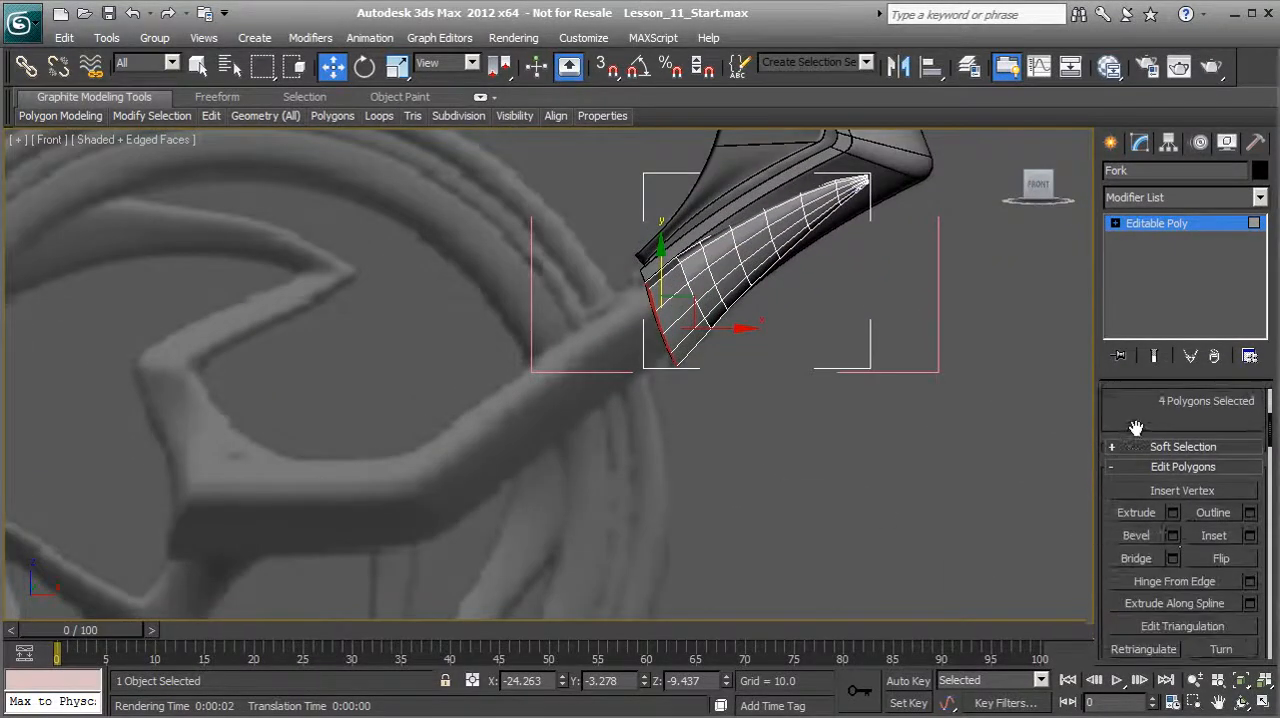
pyautogui.click(1173, 510)
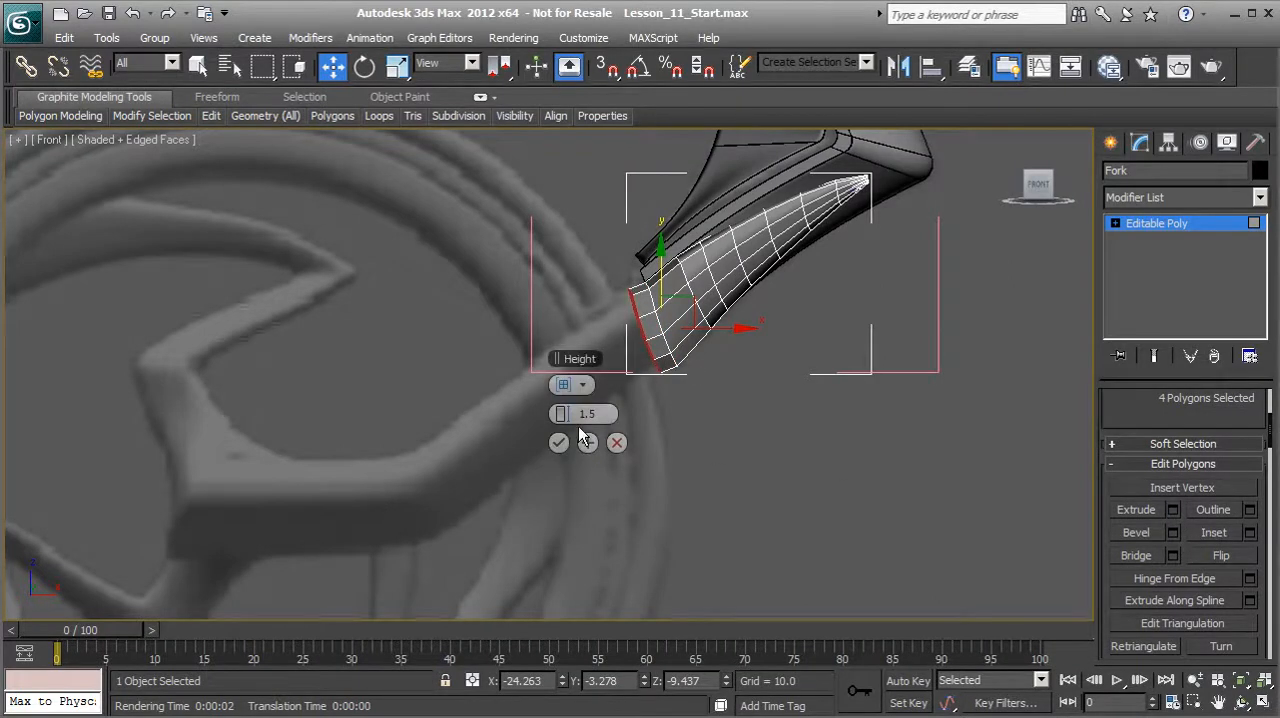
pyautogui.moveTo(568, 416); pyautogui.dragTo(862, 430)
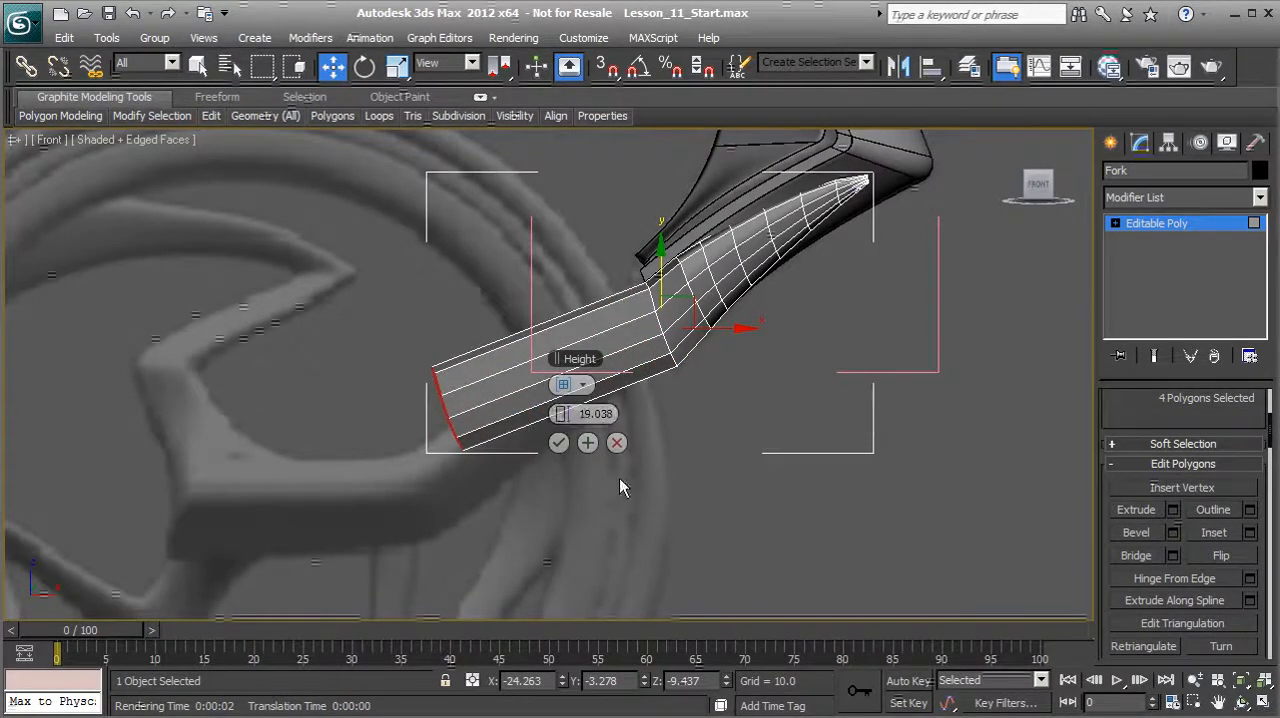
pyautogui.click(562, 447)
# Step: Move the extruded end polygons onto the bend of the reference fork arm, at about X -38.49, Z -19.39
pyautogui.moveTo(453, 431); pyautogui.dragTo(504, 433, button='middle')
pyautogui.scroll(1, 504, 433)
pyautogui.moveTo(524, 391); pyautogui.dragTo(495, 490)
pyautogui.scroll(1, 500, 490)
pyautogui.moveTo(536, 488); pyautogui.dragTo(628, 393, button='middle')
pyautogui.scroll(1, 628, 393)
pyautogui.moveTo(592, 475); pyautogui.dragTo(572, 405, button='middle')
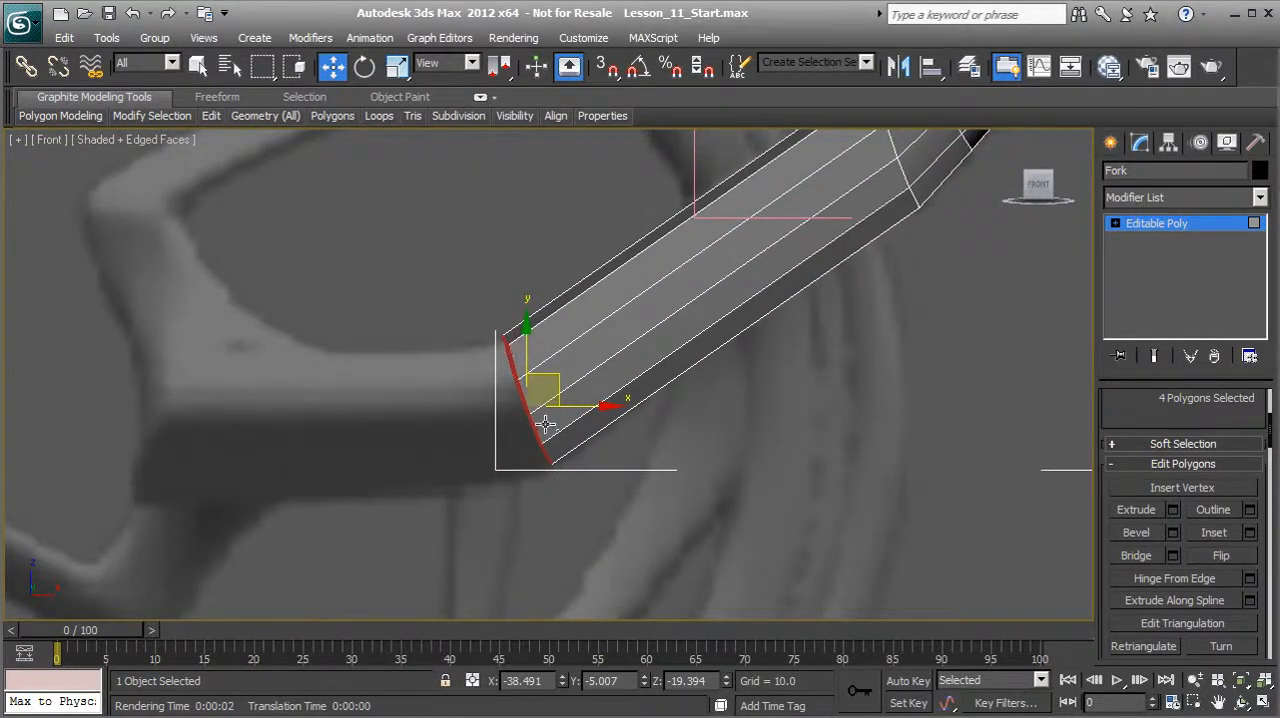
# Step: Make the four end polygons planar along X and rotate them about 20.44° in Front view to tilt the arm's end
pyautogui.scroll(-4, 1137, 423)
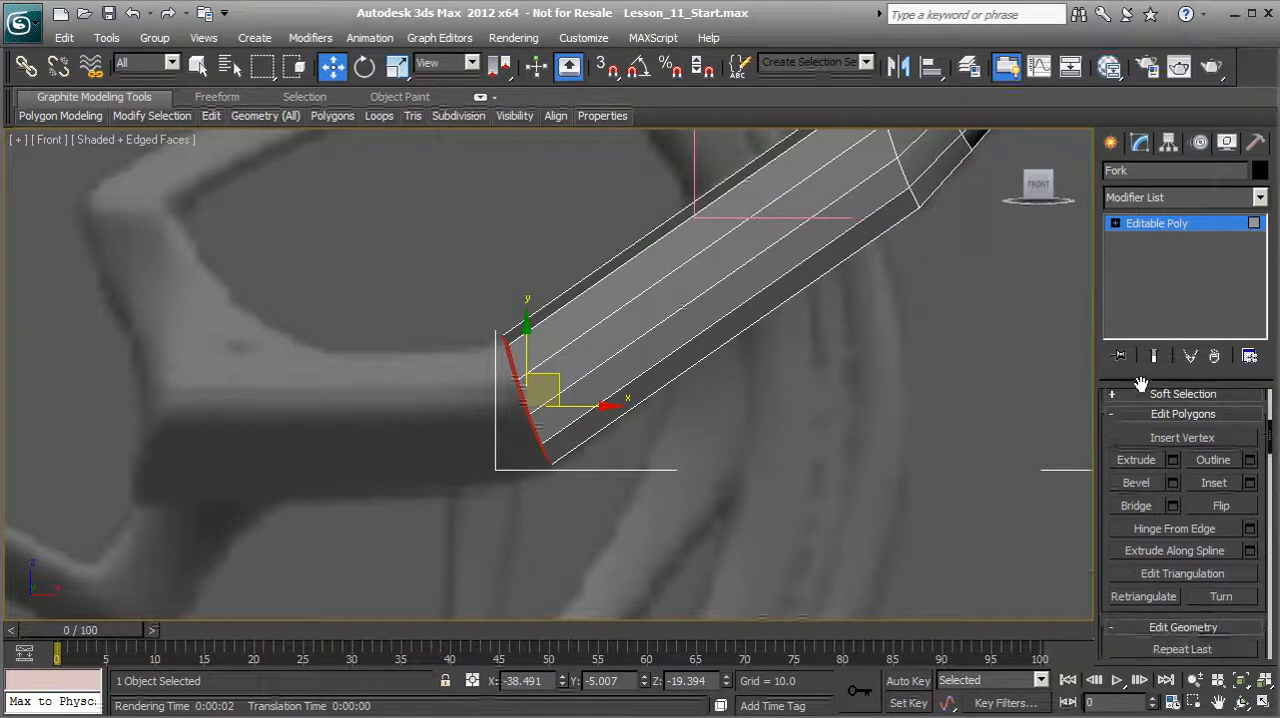
pyautogui.scroll(-10, 1165, 520)
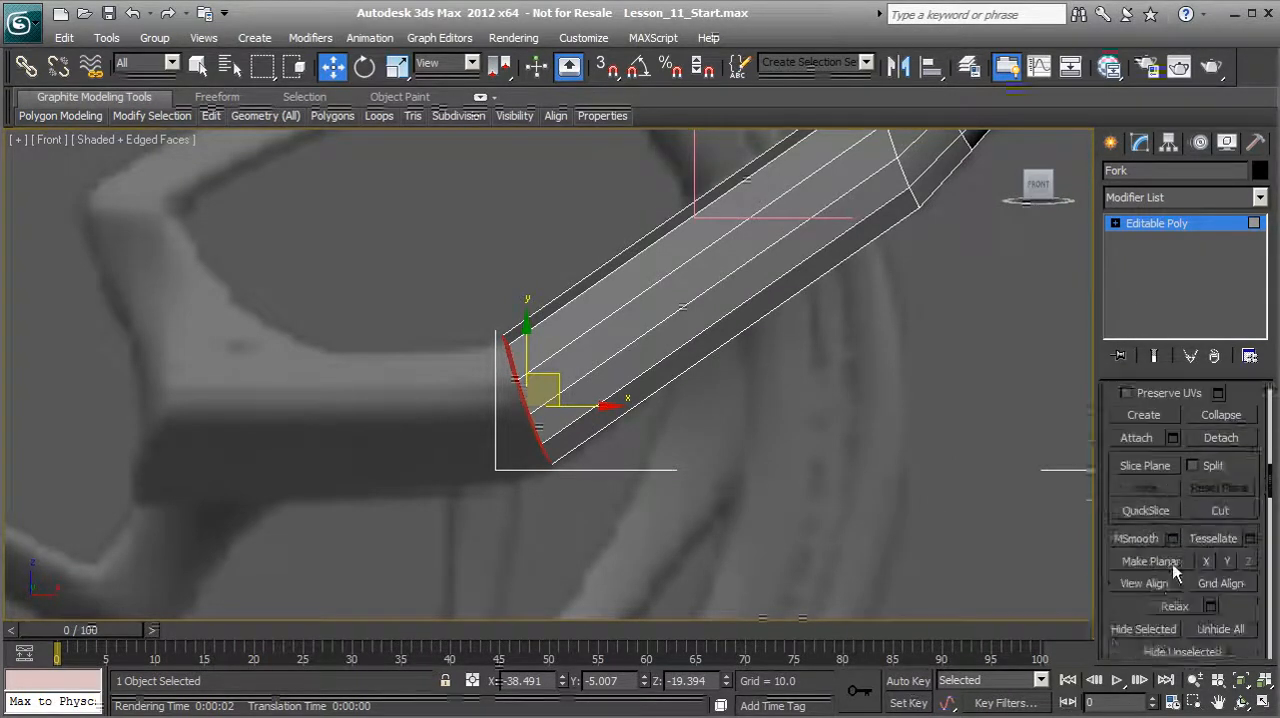
pyautogui.click(1177, 535)
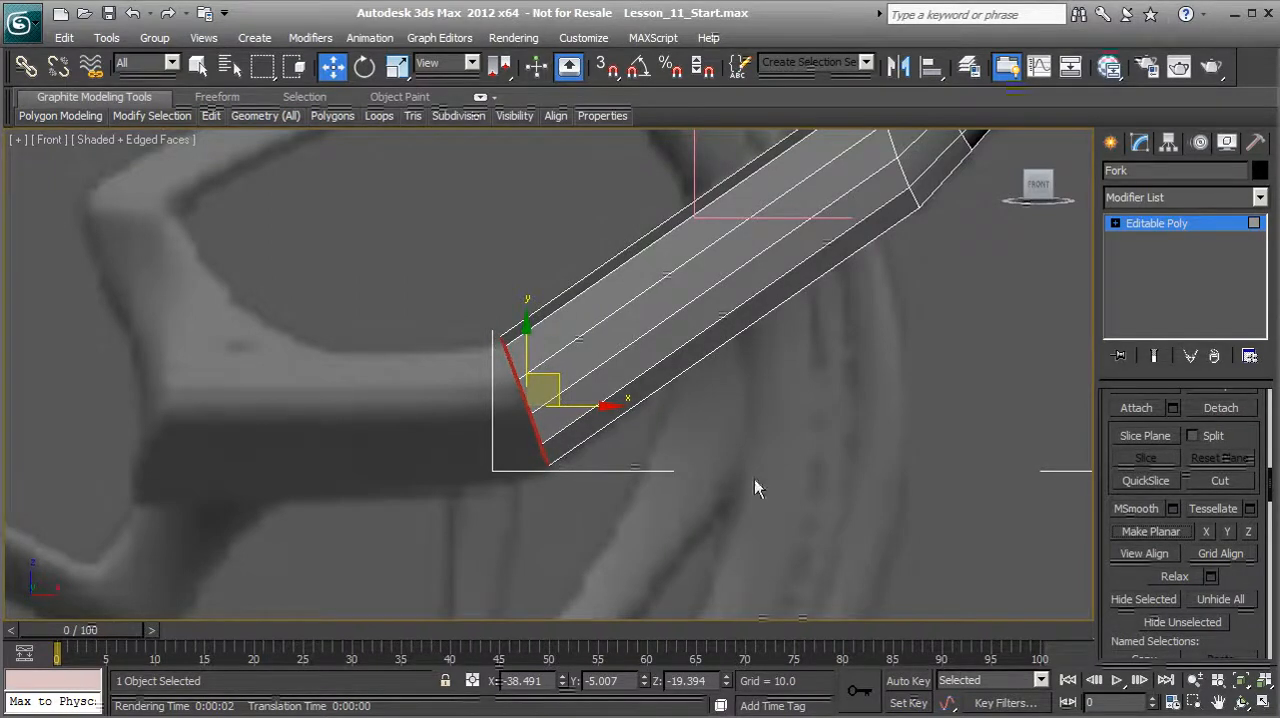
pyautogui.click(1208, 535)
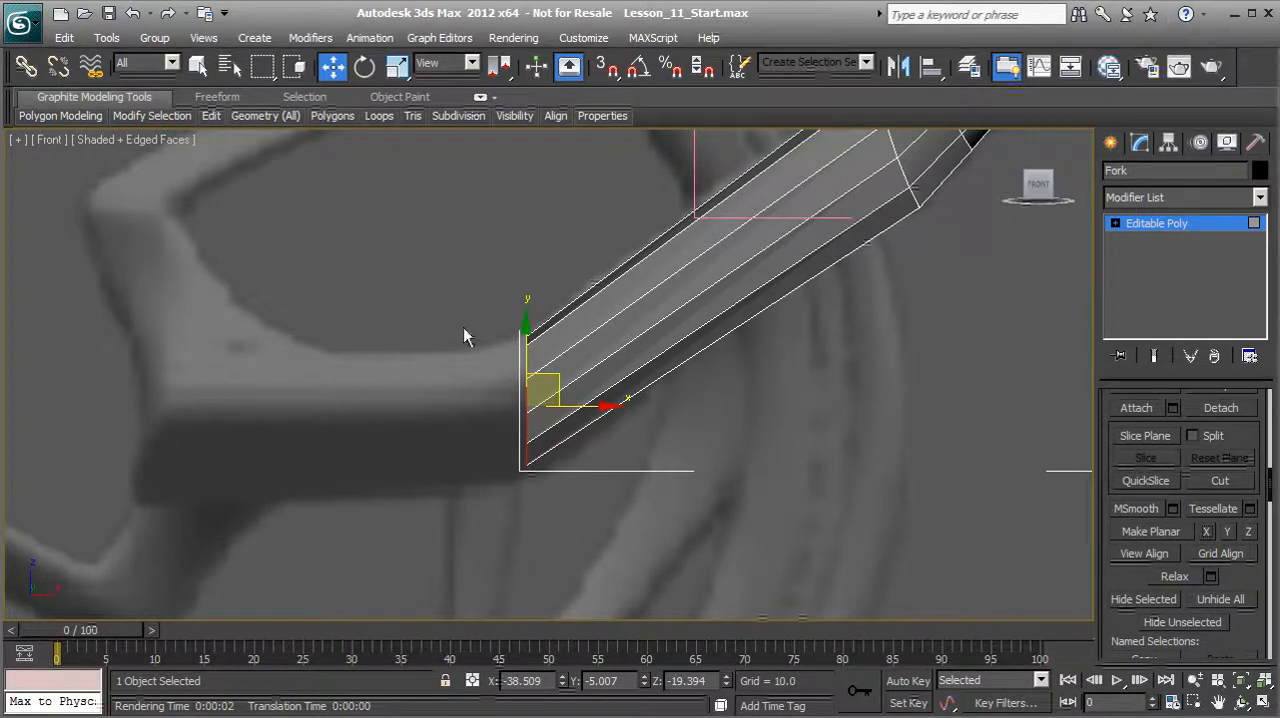
pyautogui.click(364, 66)
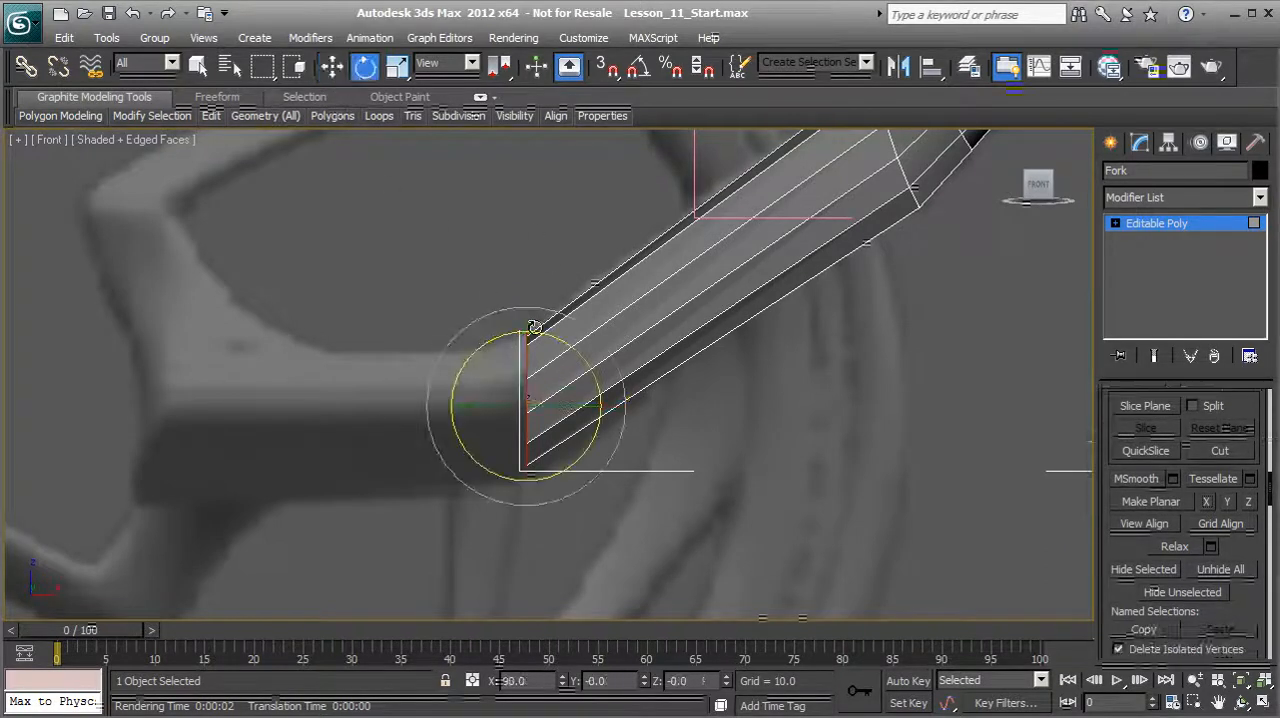
pyautogui.moveTo(586, 369); pyautogui.dragTo(556, 342)
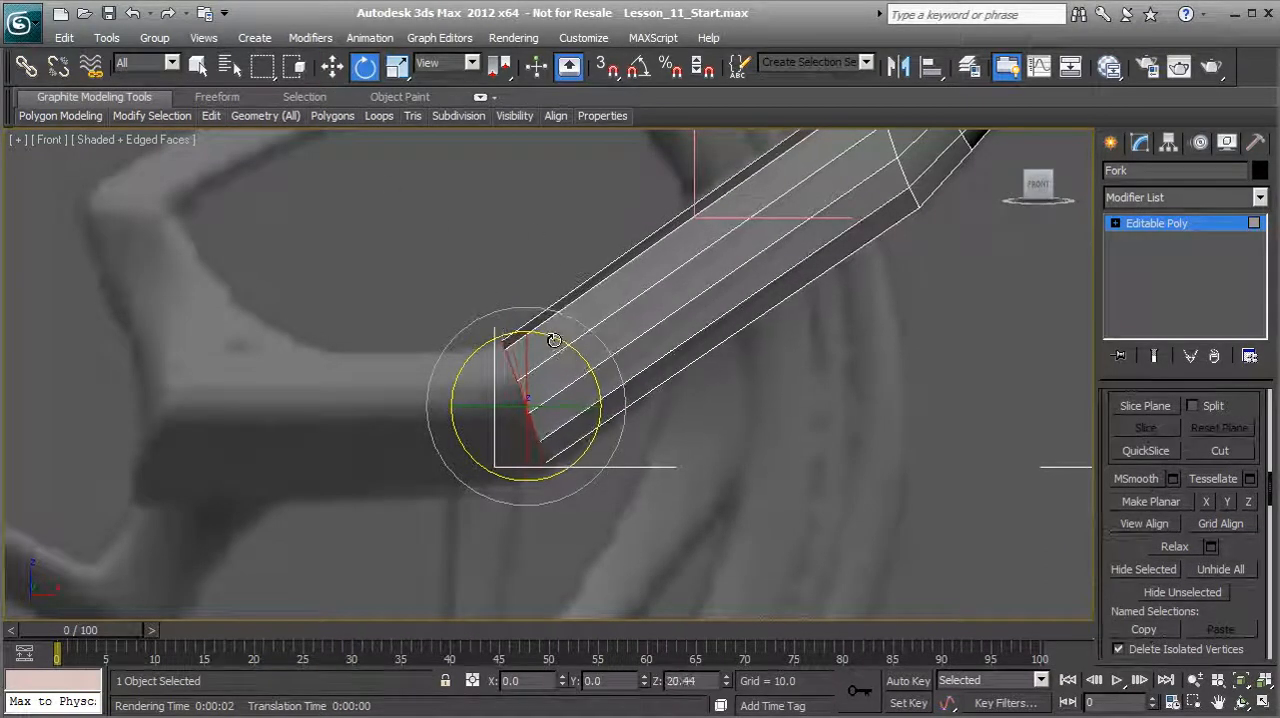
# Step: Scale the end polygons up slightly along their local X axis and move them to about X -38.78, Z -19.62
pyautogui.click(396, 67)
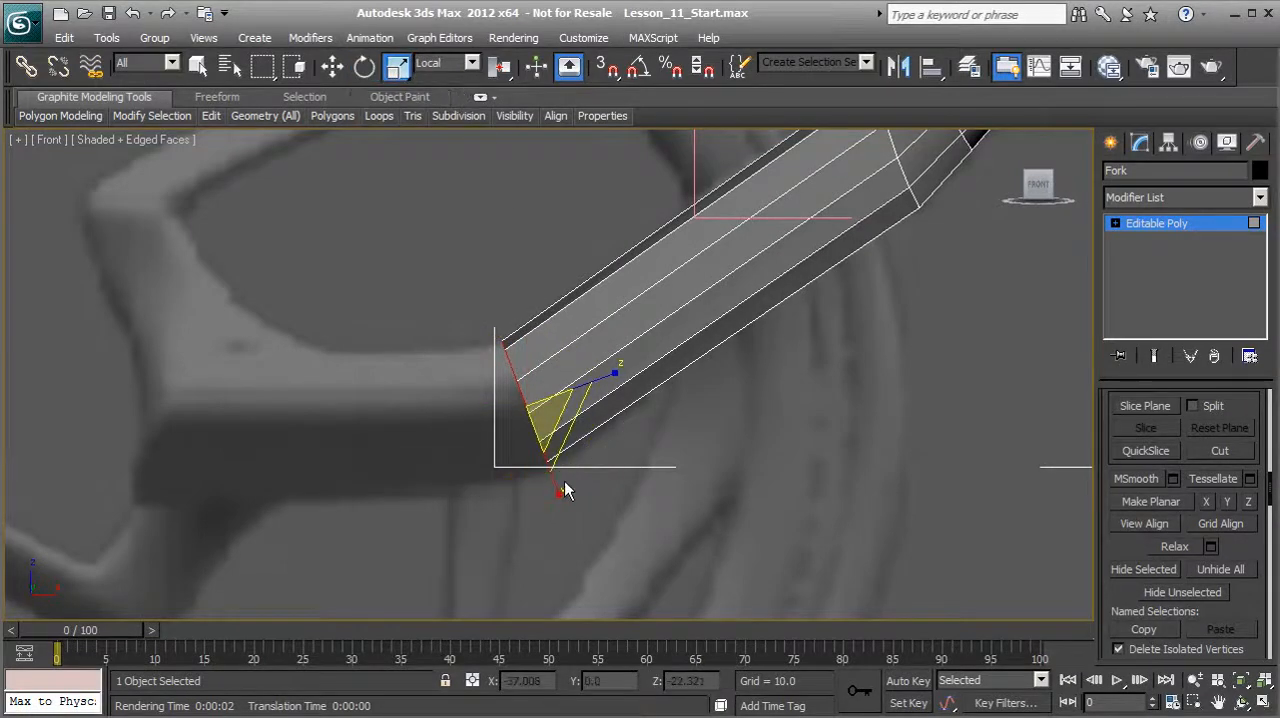
pyautogui.click(442, 64)
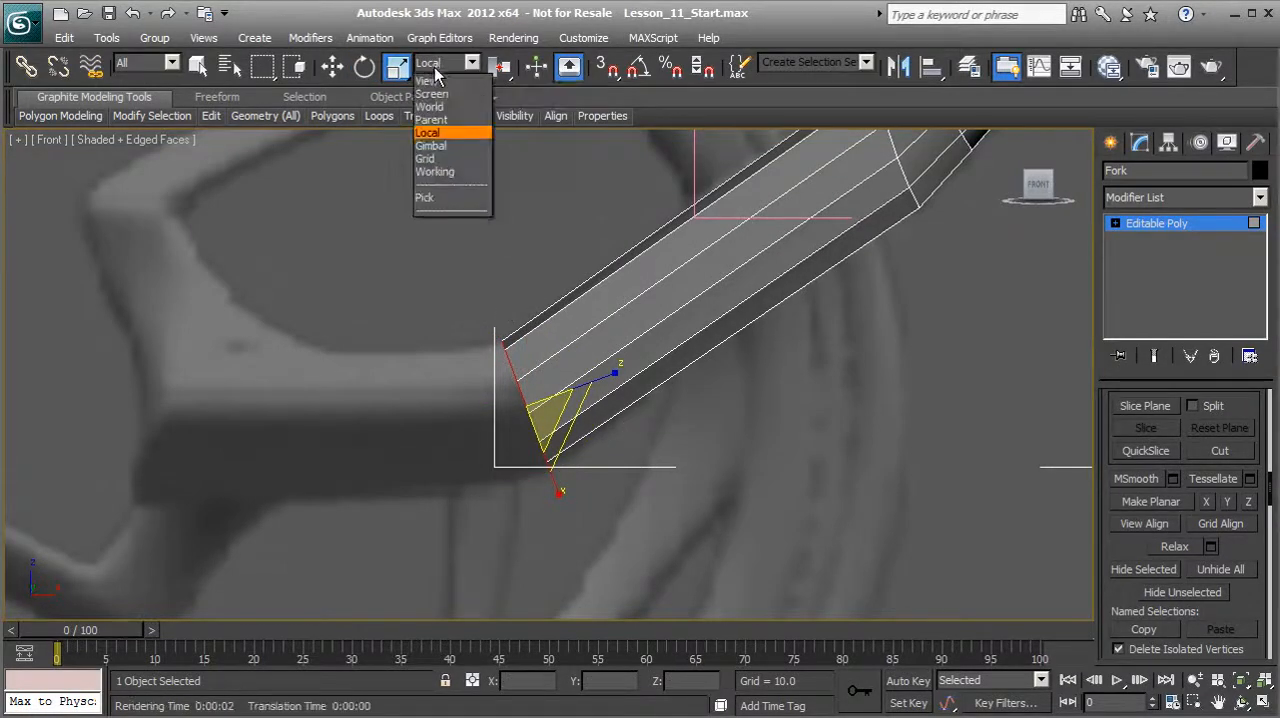
pyautogui.click(432, 130)
pyautogui.moveTo(561, 492); pyautogui.dragTo(565, 509)
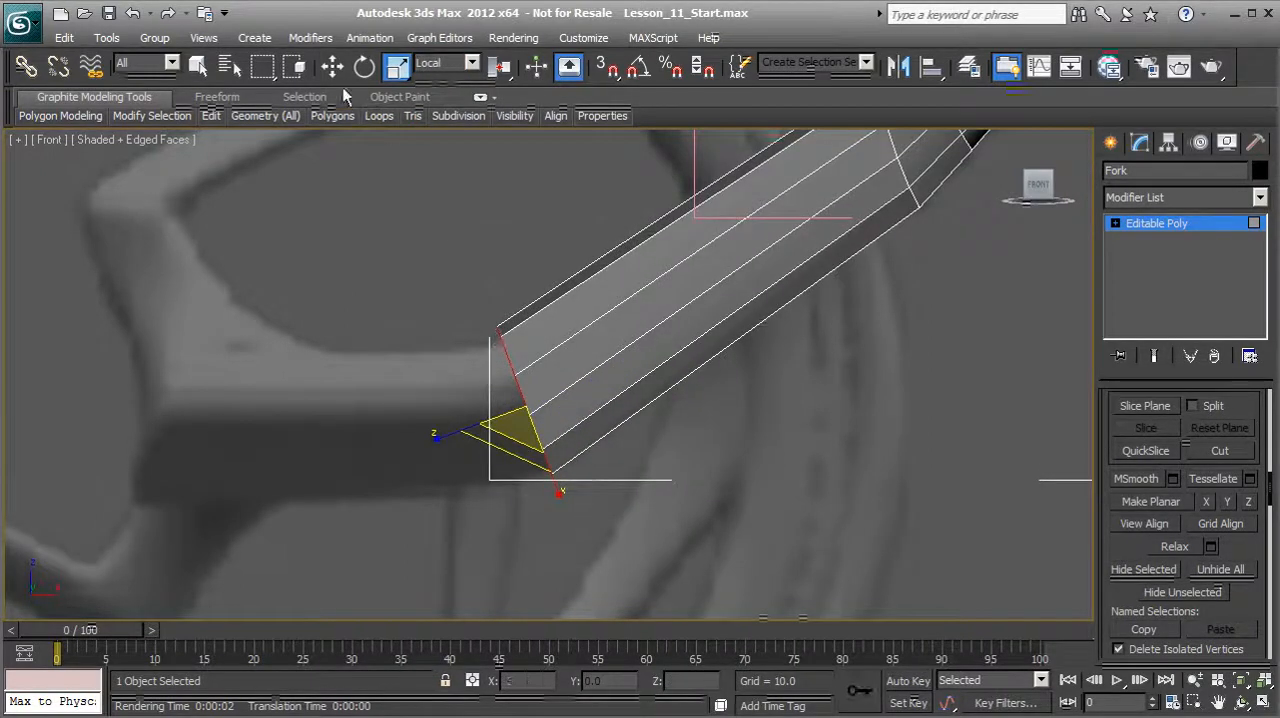
pyautogui.press('w')
pyautogui.moveTo(550, 380); pyautogui.dragTo(543, 386)
pyautogui.keyDown('alt'); pyautogui.moveTo(656, 416); pyautogui.dragTo(679, 430, button='middle'); pyautogui.keyUp('alt')
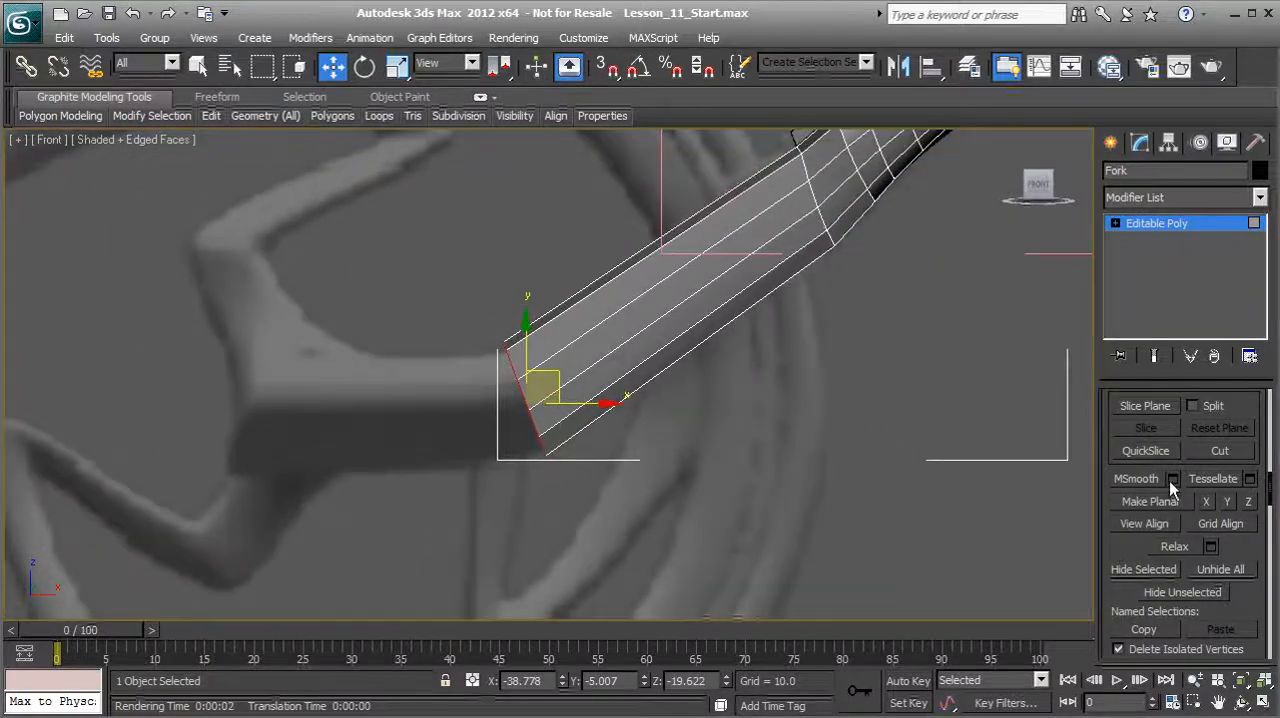
# Step: Extrude the four end polygons by a height of 19.038 toward the end of the reference arm
pyautogui.scroll(5, 1133, 553)
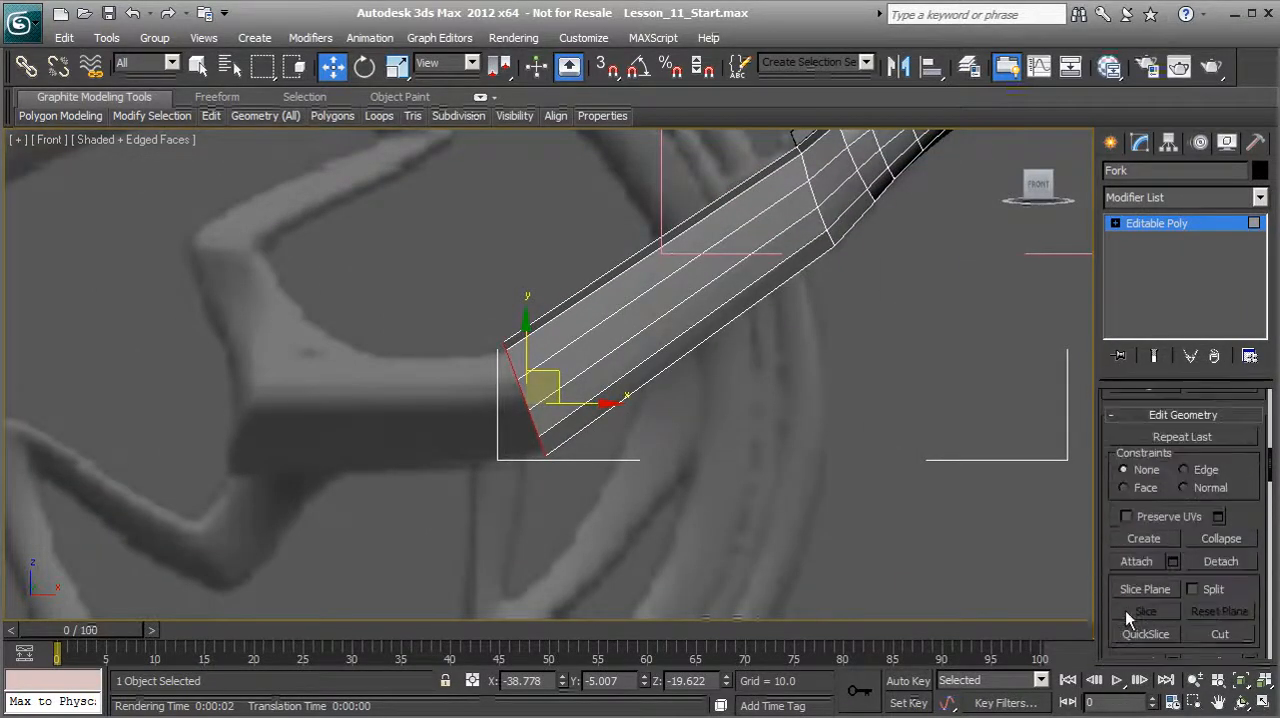
pyautogui.scroll(4, 1168, 533)
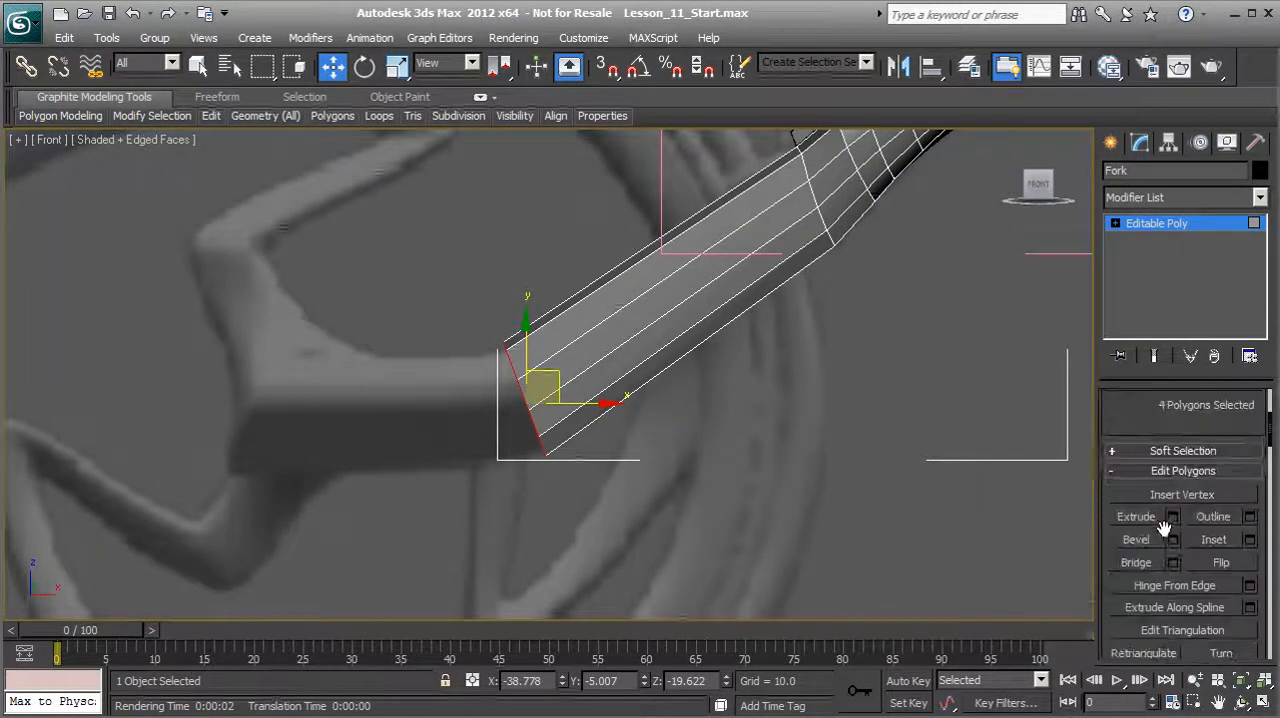
pyautogui.click(1176, 520)
pyautogui.moveTo(526, 449); pyautogui.dragTo(572, 434, button='middle')
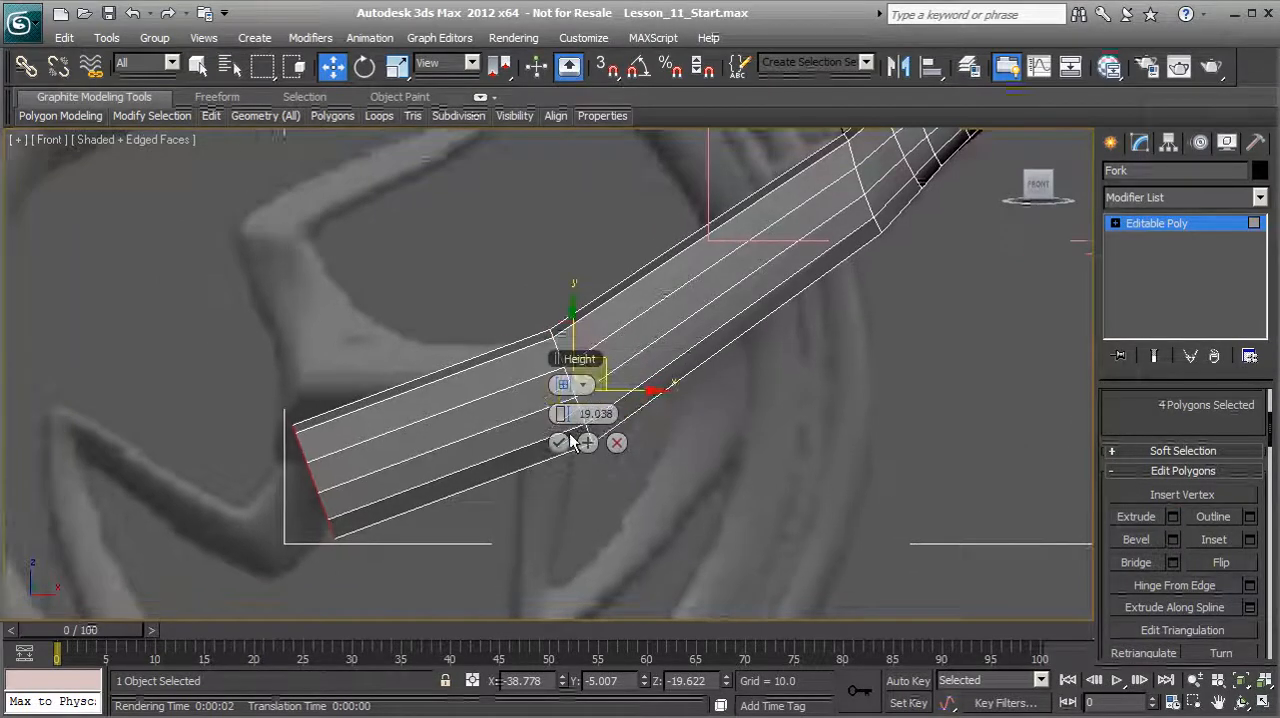
pyautogui.click(560, 441)
pyautogui.moveTo(370, 421); pyautogui.dragTo(454, 345, button='middle')
pyautogui.moveTo(417, 387); pyautogui.dragTo(386, 304)
pyautogui.hotkey('ctrl', 'z')
pyautogui.hotkey('ctrl', 'z')
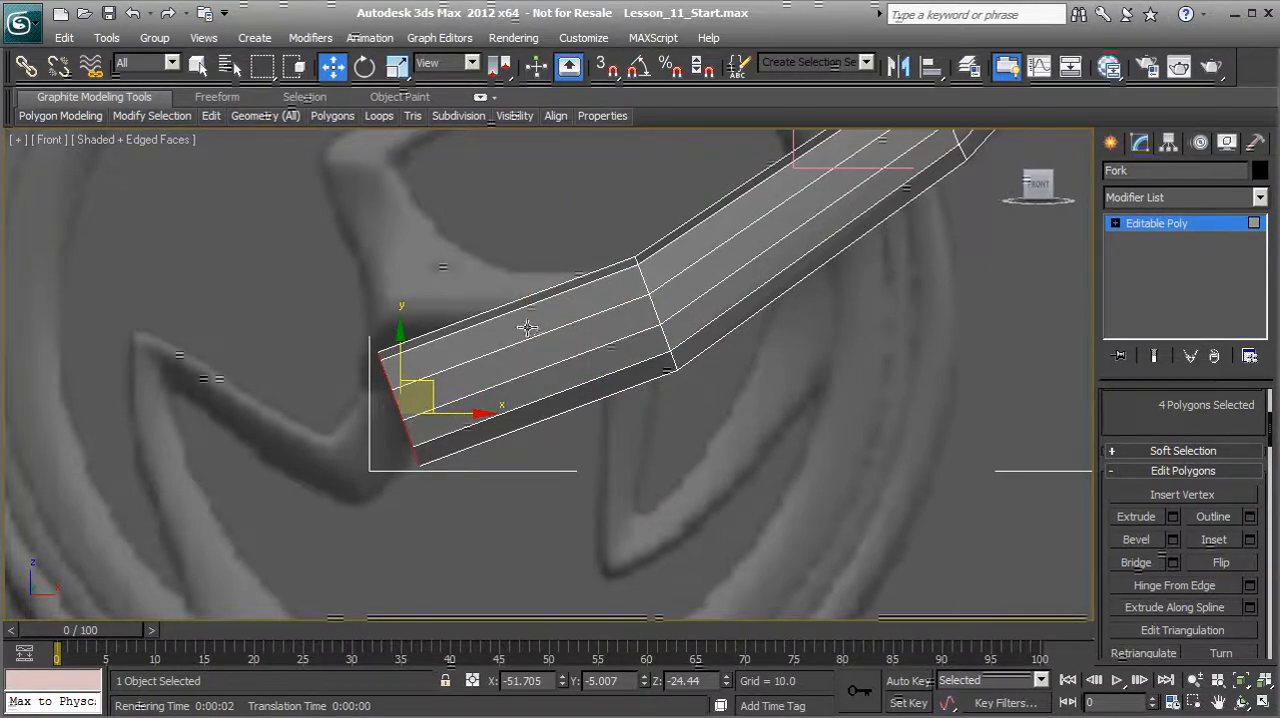
# Step: Move the extruded end polygons up to follow the reference arm's horizontal stretch, rotate them to fit its end, and leave polygon editing
pyautogui.moveTo(435, 386); pyautogui.dragTo(423, 300)
pyautogui.click(363, 64)
pyautogui.moveTo(408, 257); pyautogui.dragTo(470, 292)
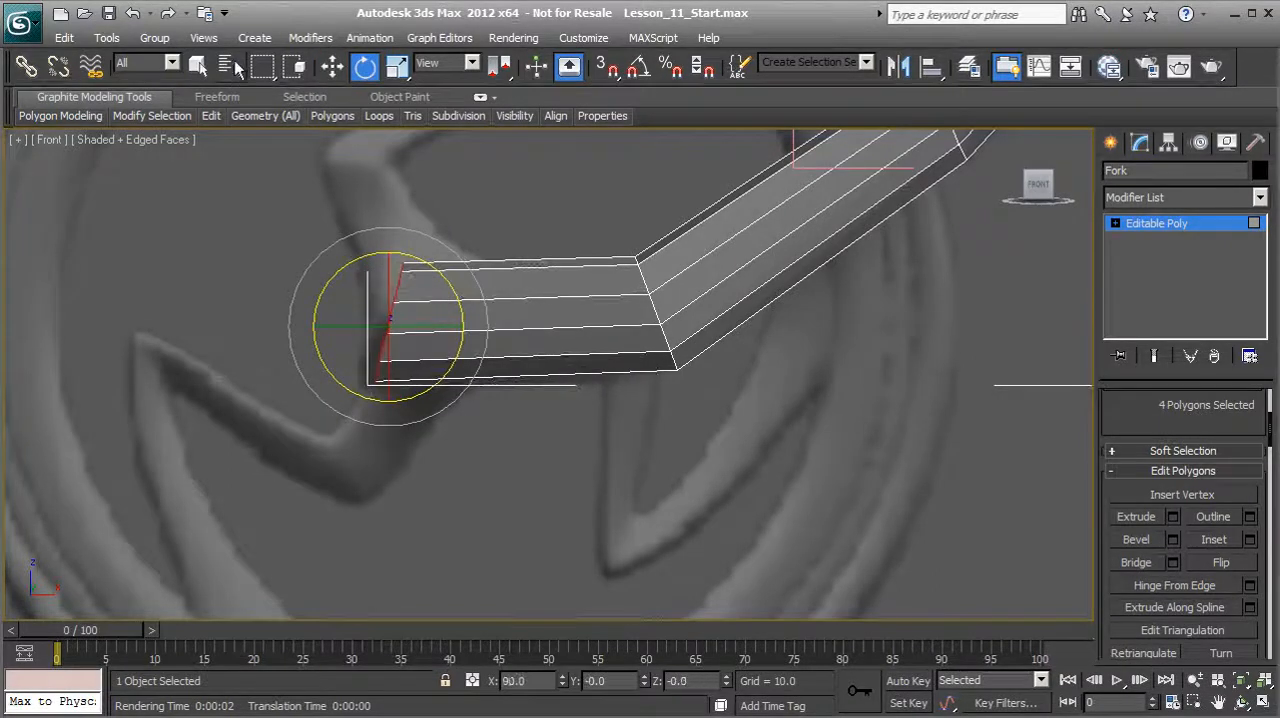
pyautogui.click(336, 72)
pyautogui.moveTo(414, 294); pyautogui.dragTo(389, 288)
pyautogui.moveTo(530, 285); pyautogui.dragTo(392, 348, button='middle')
pyautogui.scroll(-3, 392, 348)
pyautogui.moveTo(581, 309); pyautogui.dragTo(470, 420, button='middle')
pyautogui.click(1153, 224)
# Step: In Left view, select the 20 vertices of the Fork's lower section, rotate them to stand more upright, and leave vertex editing
pyautogui.scroll(-1, 520, 380)
pyautogui.scroll(1, 520, 380)
pyautogui.press('p')
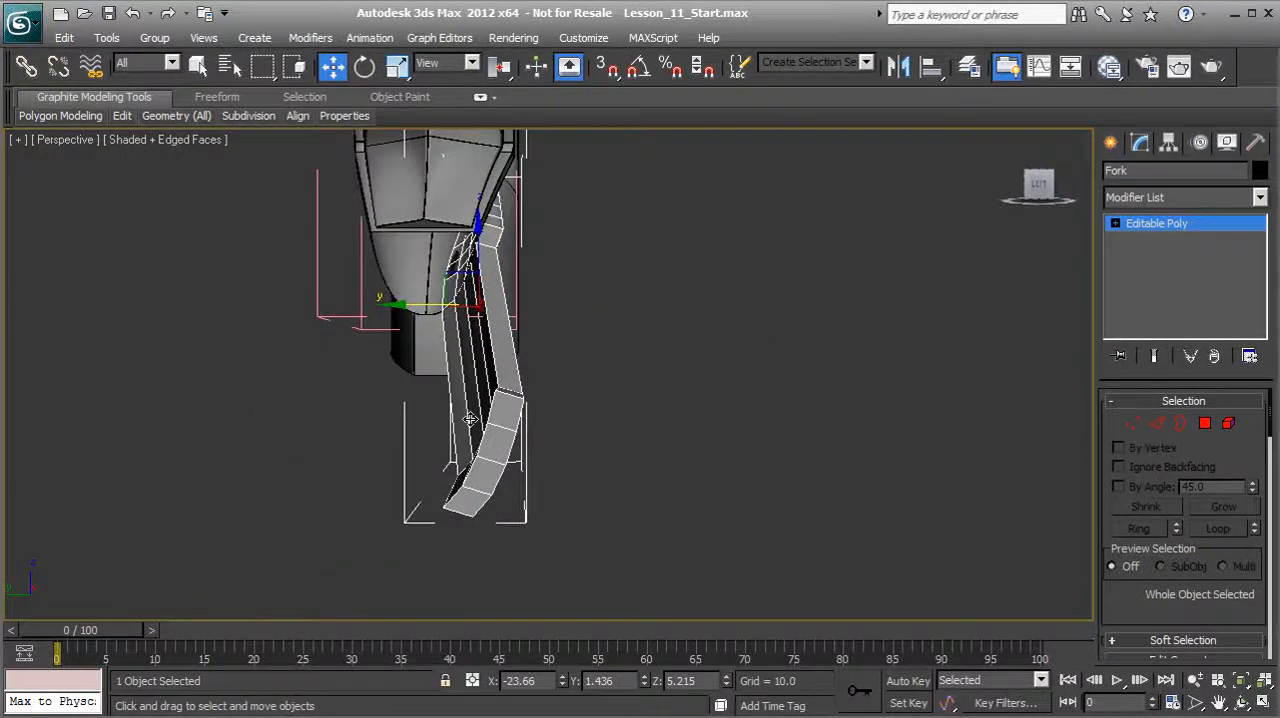
pyautogui.press('l')
pyautogui.scroll(6, 586, 467)
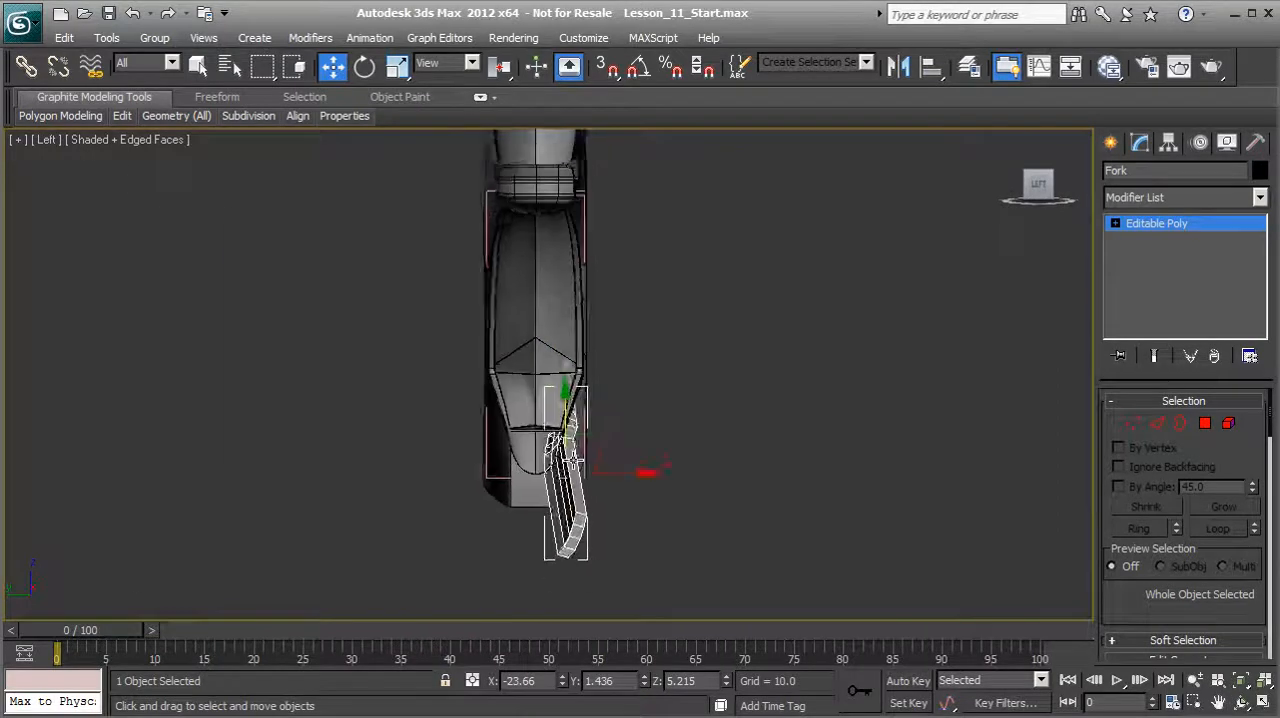
pyautogui.moveTo(599, 490); pyautogui.dragTo(543, 366, button='middle')
pyautogui.scroll(4, 547, 372)
pyautogui.moveTo(539, 474); pyautogui.dragTo(528, 308, button='middle')
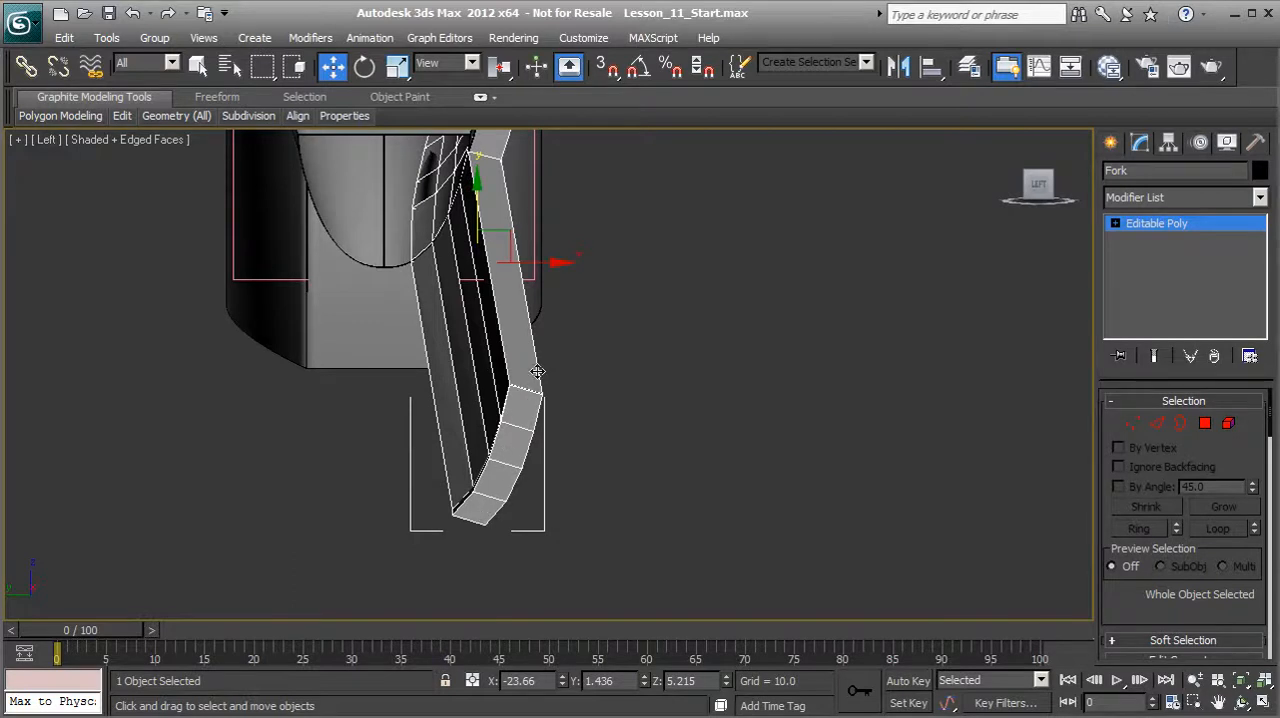
pyautogui.click(1134, 424)
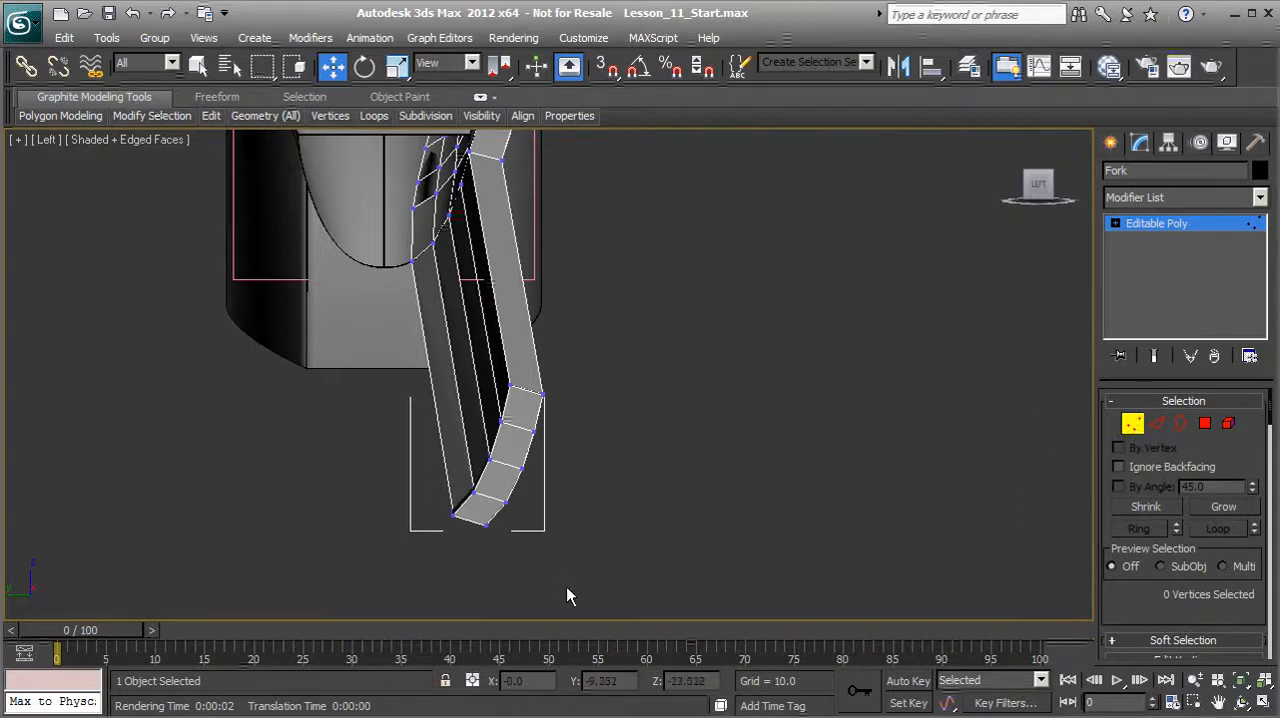
pyautogui.moveTo(431, 355); pyautogui.dragTo(431, 355)
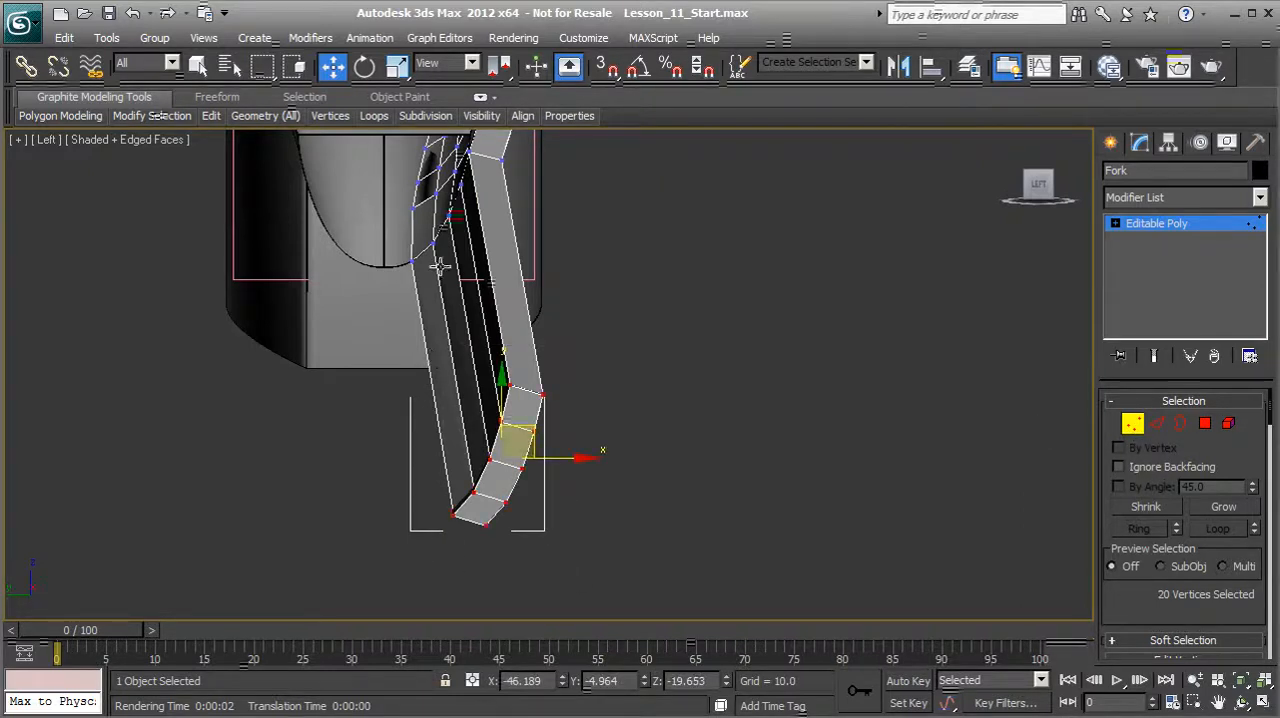
pyautogui.click(364, 70)
pyautogui.moveTo(561, 418); pyautogui.dragTo(544, 385)
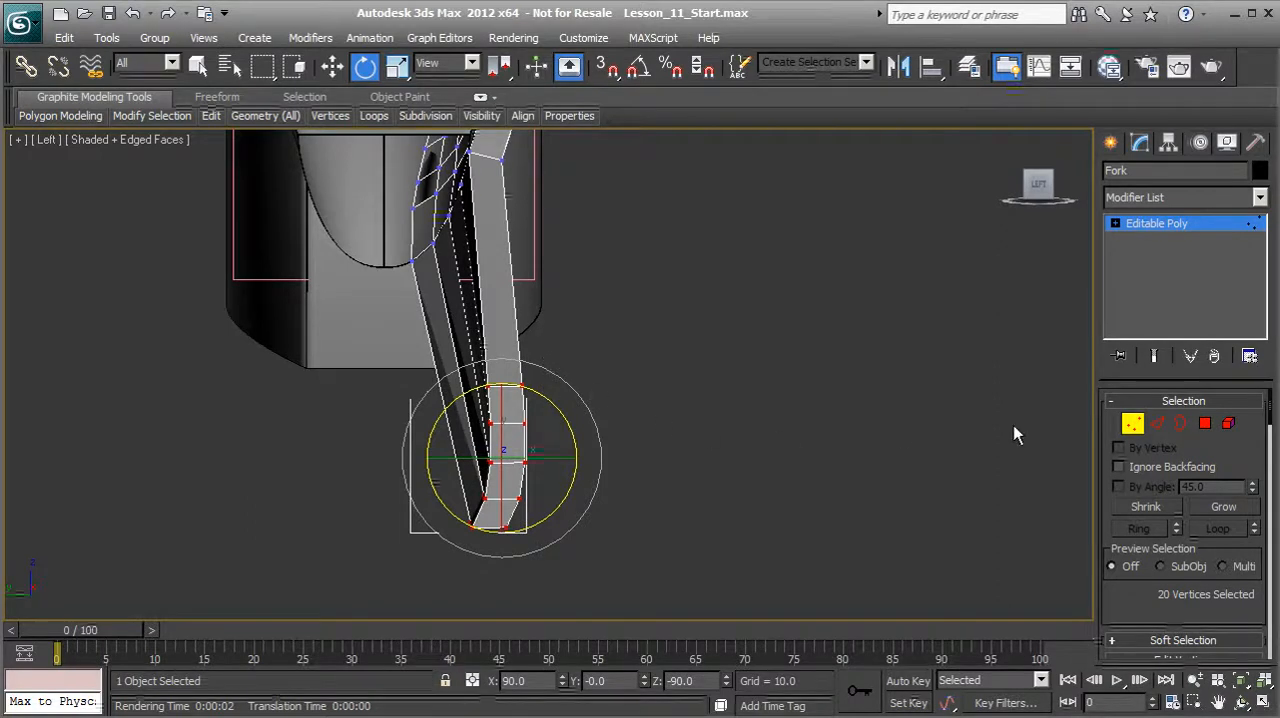
pyautogui.click(1134, 425)
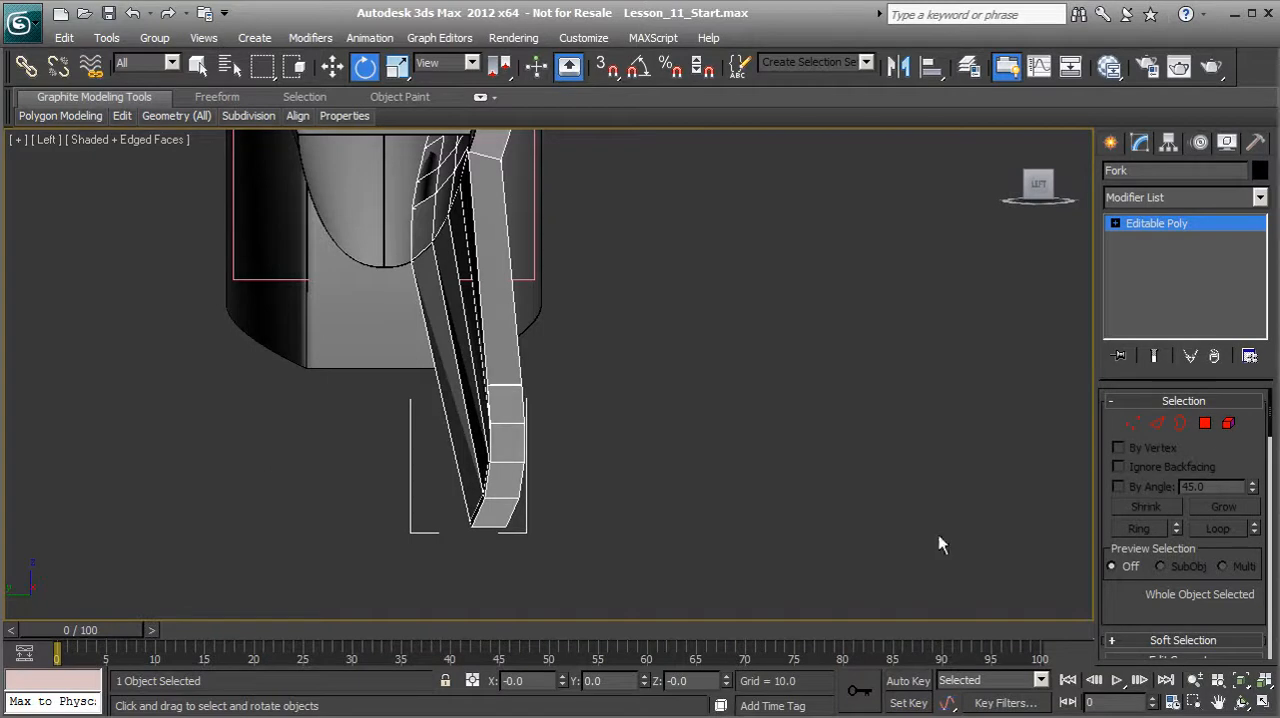
# Step: Turn on NURMS subdivision for the Fork and examine the smoothed lower arm in Perspective view
pyautogui.scroll(-10, 1134, 604)
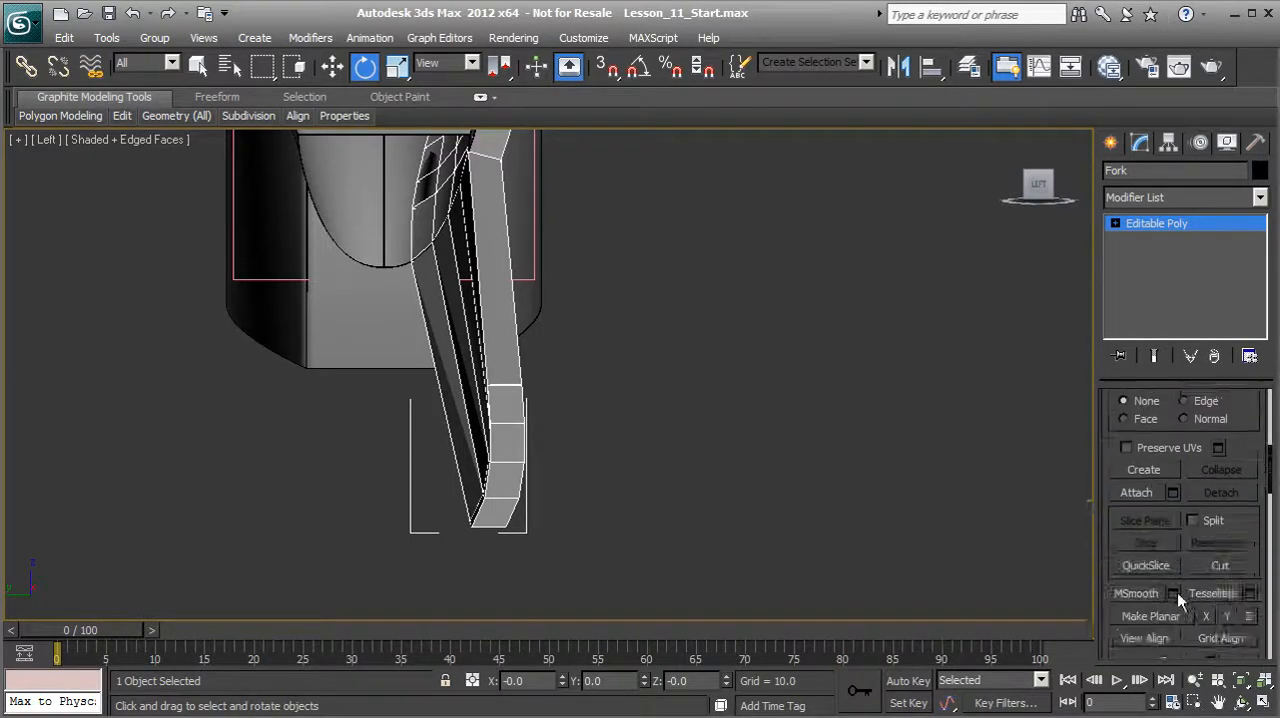
pyautogui.click(1120, 617)
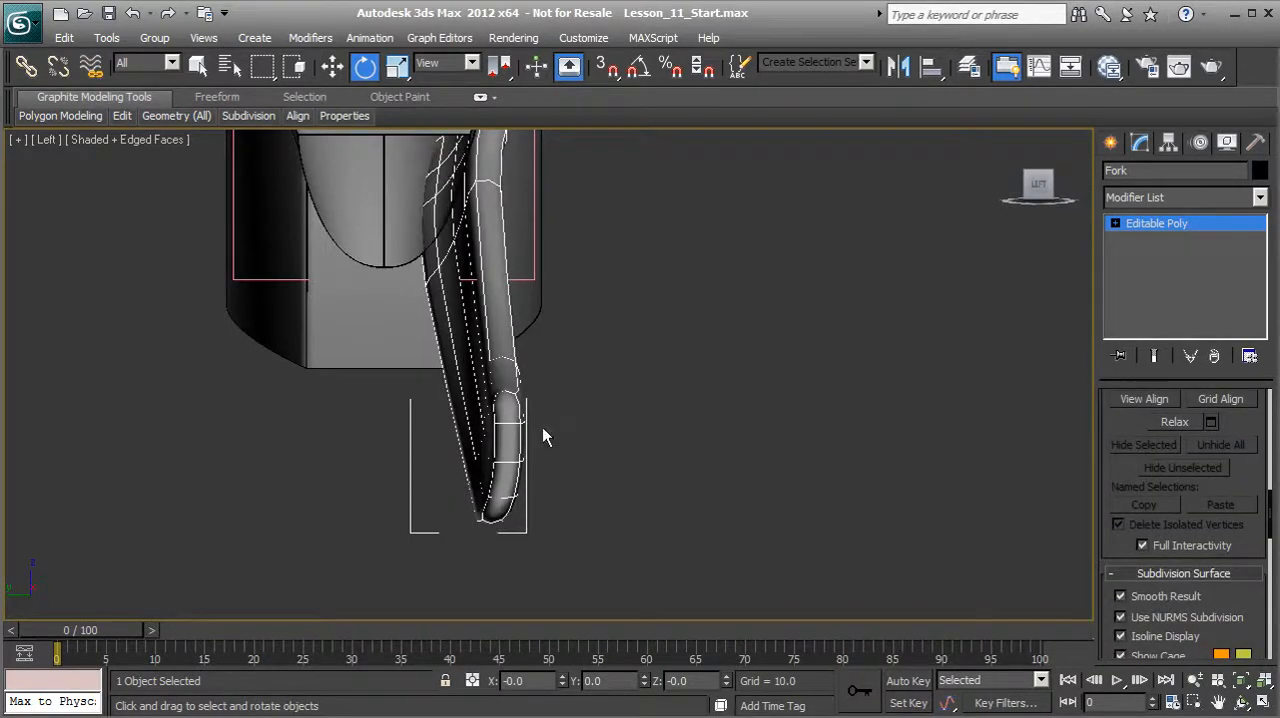
pyautogui.scroll(-2, 530, 432)
pyautogui.press('p')
pyautogui.scroll(-3, 518, 370)
pyautogui.keyDown('alt'); pyautogui.moveTo(558, 382); pyautogui.dragTo(487, 407, button='middle'); pyautogui.keyUp('alt')
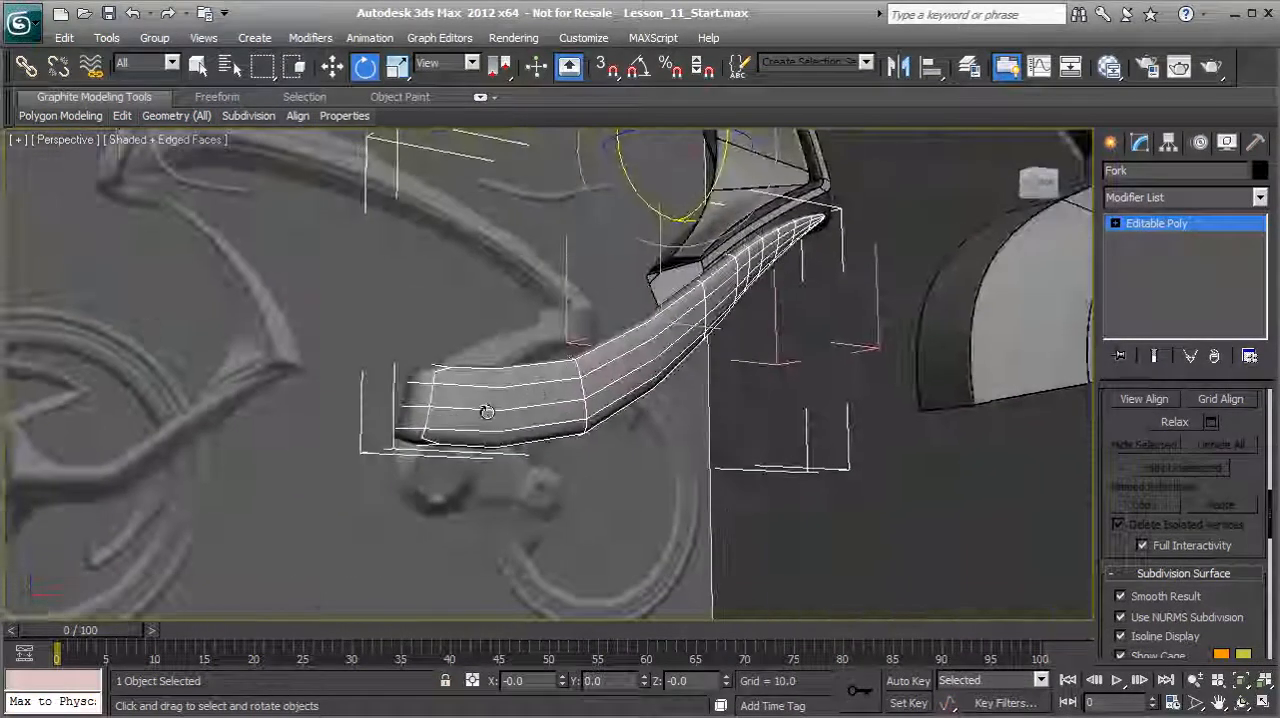
pyautogui.scroll(5, 586, 437)
pyautogui.scroll(-6, 603, 438)
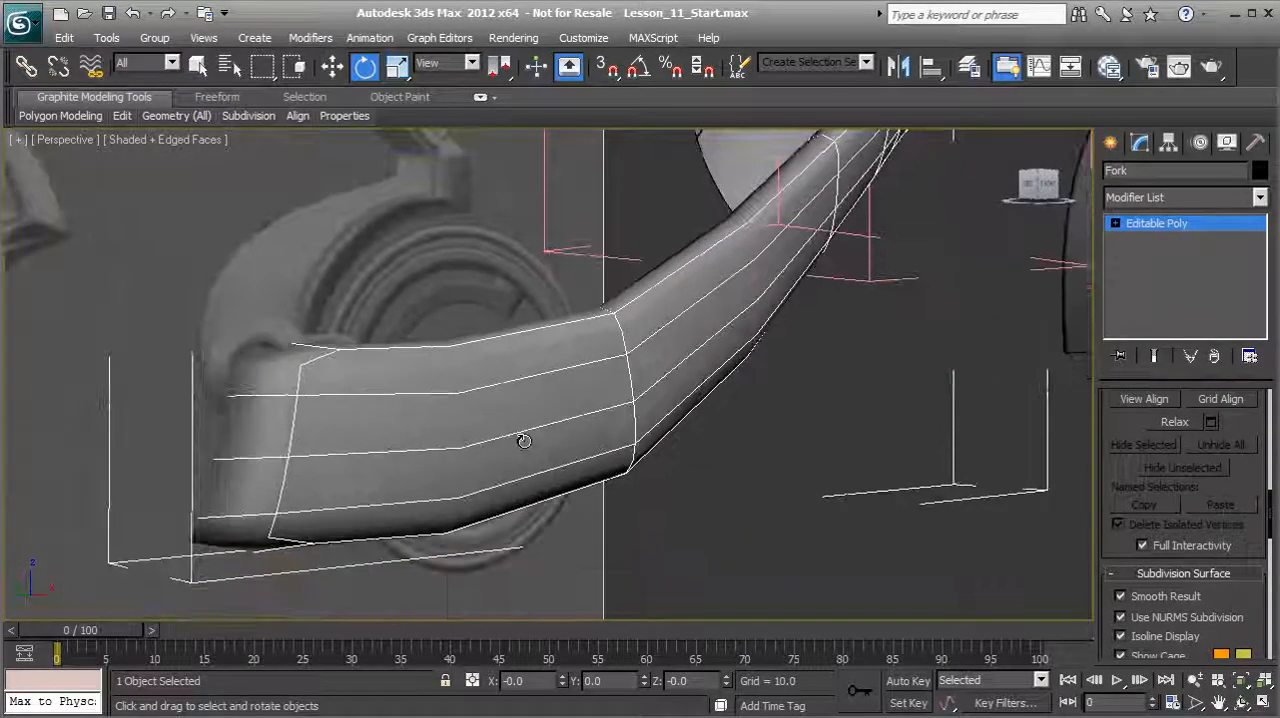
pyautogui.keyDown('alt'); pyautogui.moveTo(590, 420); pyautogui.dragTo(508, 464, button='middle'); pyautogui.keyUp('alt')
pyautogui.scroll(2, 584, 441)
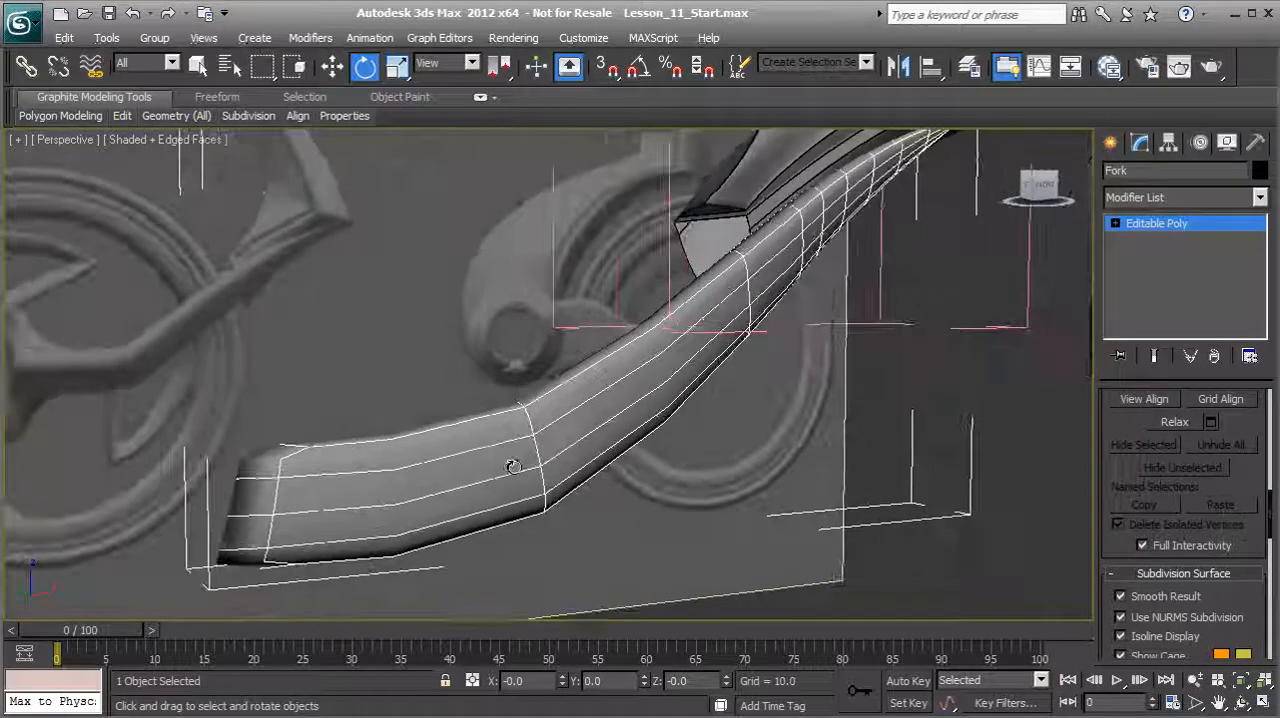
# Step: Switch the Fork to edge editing and insert an edge loop close to its lower end with Swift Loop
pyautogui.click(1145, 220)
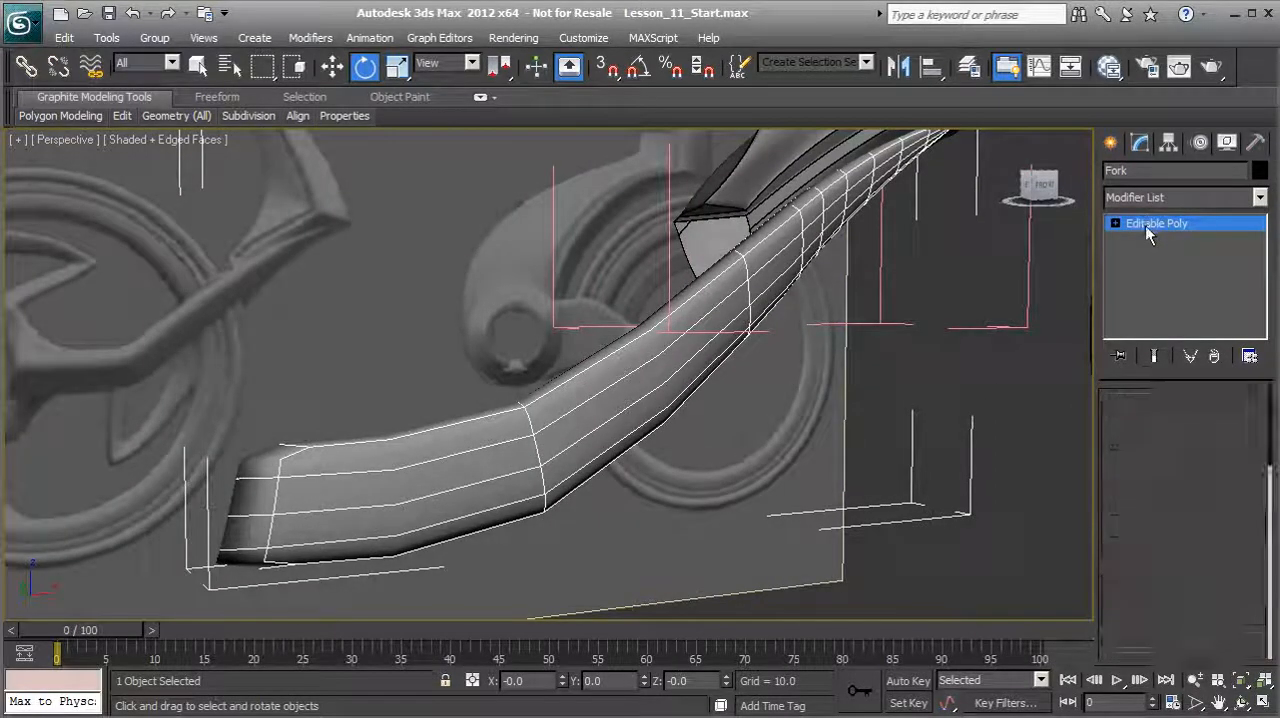
pyautogui.click(1158, 425)
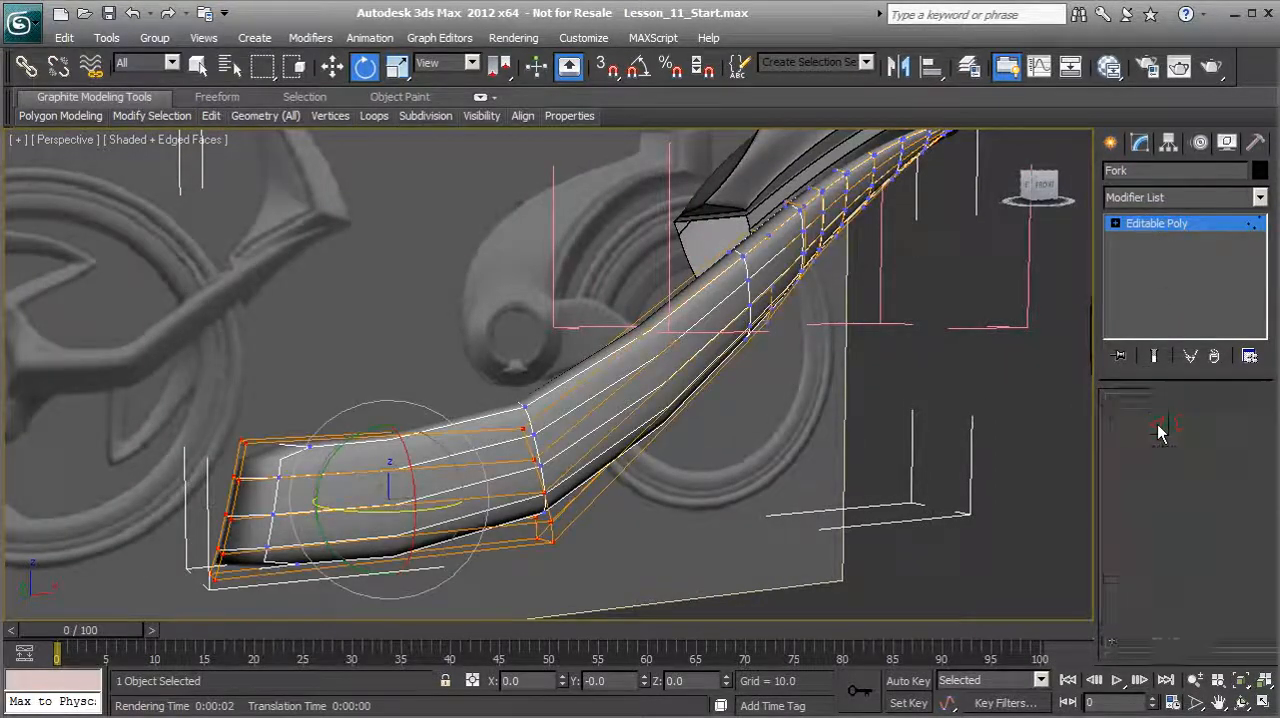
pyautogui.moveTo(211, 116)
pyautogui.click(177, 165)
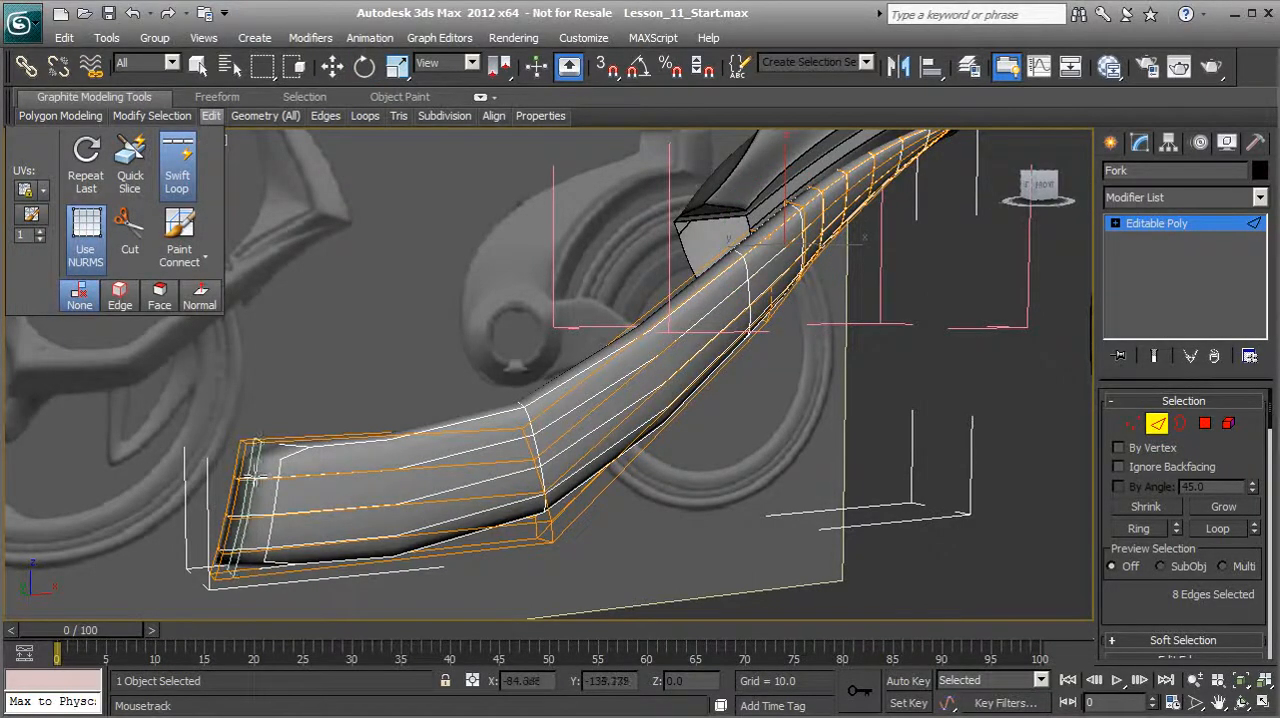
pyautogui.click(289, 500)
pyautogui.keyDown('alt'); pyautogui.moveTo(246, 497); pyautogui.dragTo(264, 520, button='middle'); pyautogui.keyUp('alt')
# Step: Insert one Swift Loop edge loop on each side of the bend in the Fork's lower arm
pyautogui.keyDown('alt'); pyautogui.moveTo(418, 484); pyautogui.dragTo(403, 432, button='middle'); pyautogui.keyUp('alt')
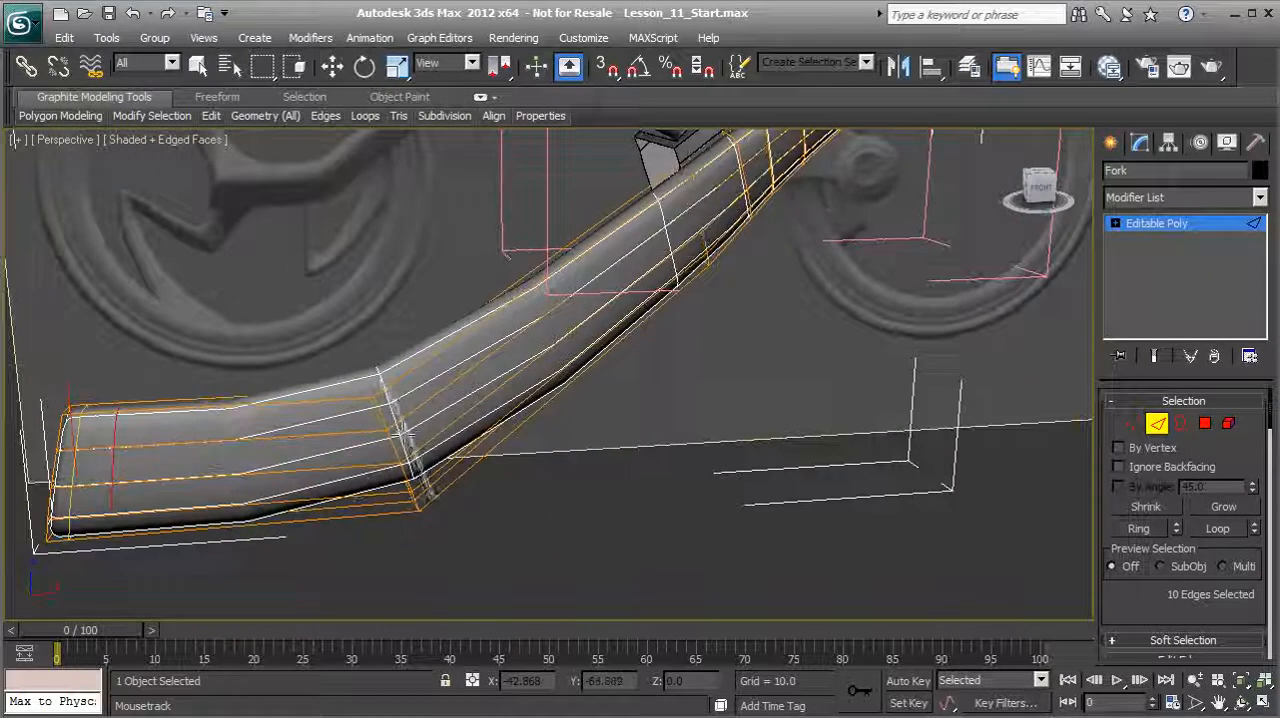
pyautogui.click(418, 427)
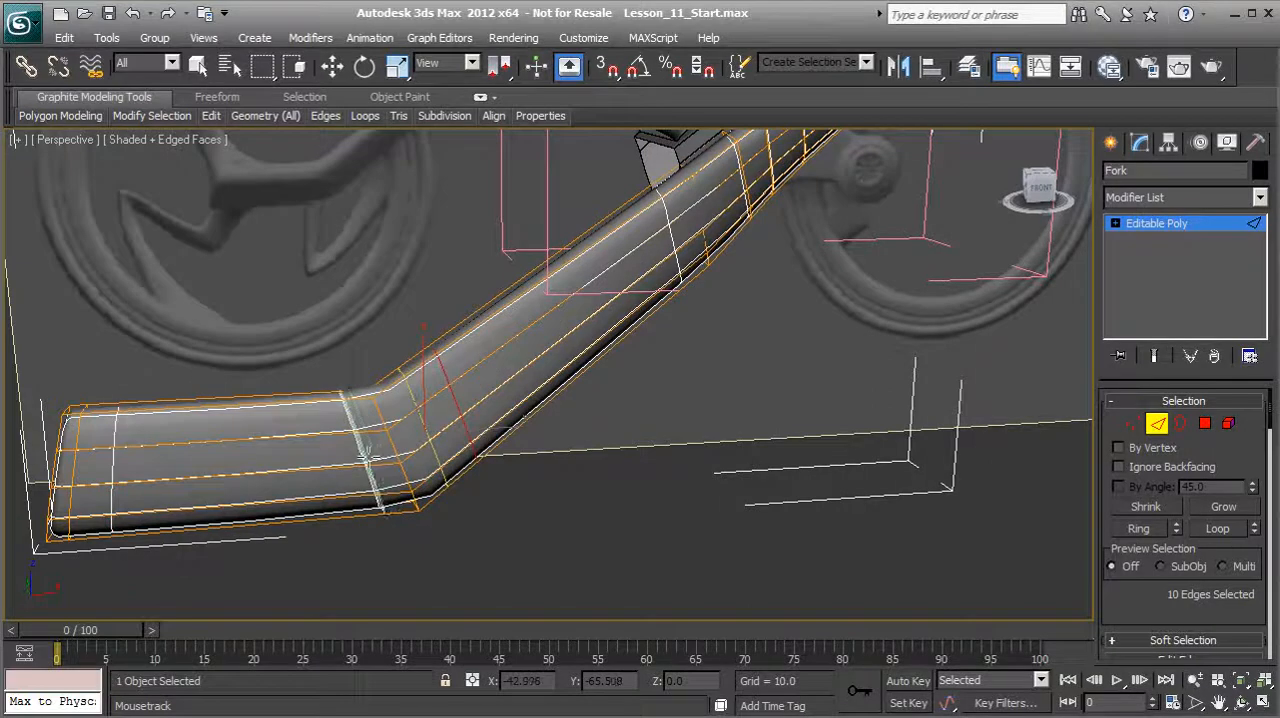
pyautogui.click(367, 455)
pyautogui.moveTo(447, 398); pyautogui.dragTo(369, 436, button='middle')
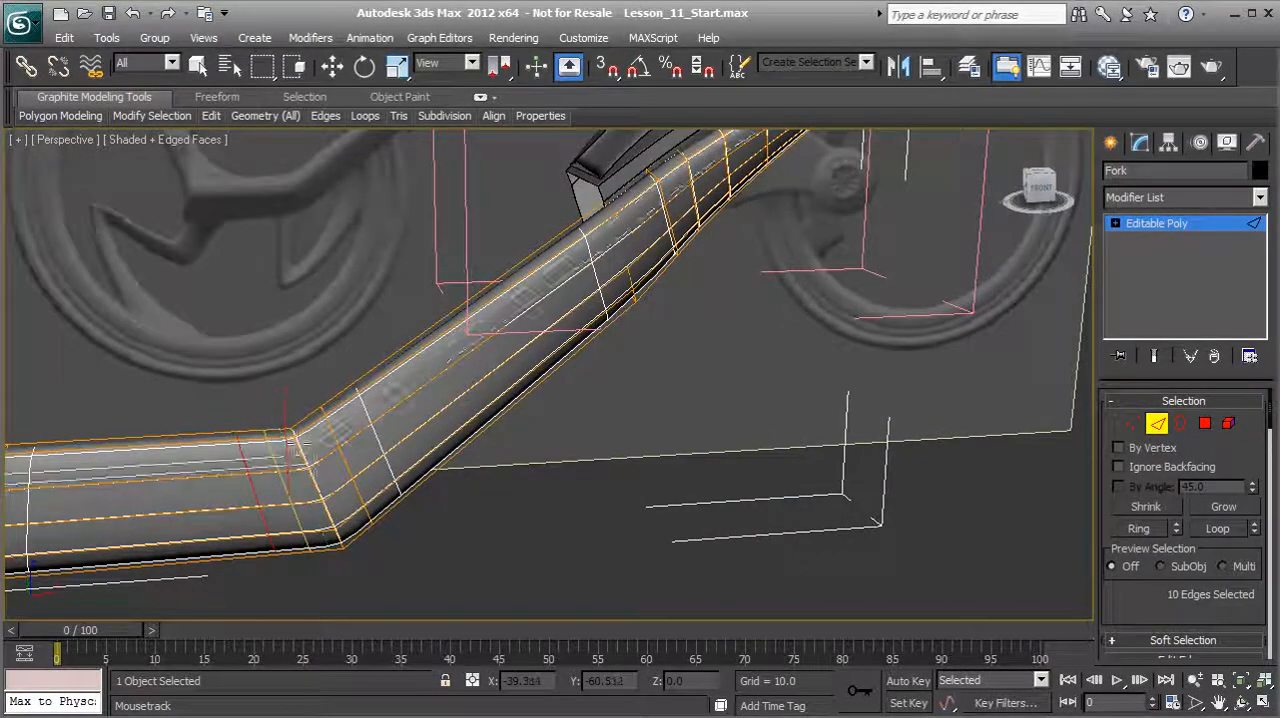
# Step: Switch the Fork to polygon editing and inset the four polygons closing its lower end by 0.38
pyautogui.keyDown('alt'); pyautogui.moveTo(335, 442); pyautogui.dragTo(880, 385, button='middle'); pyautogui.keyUp('alt')
pyautogui.scroll(3, 357, 466)
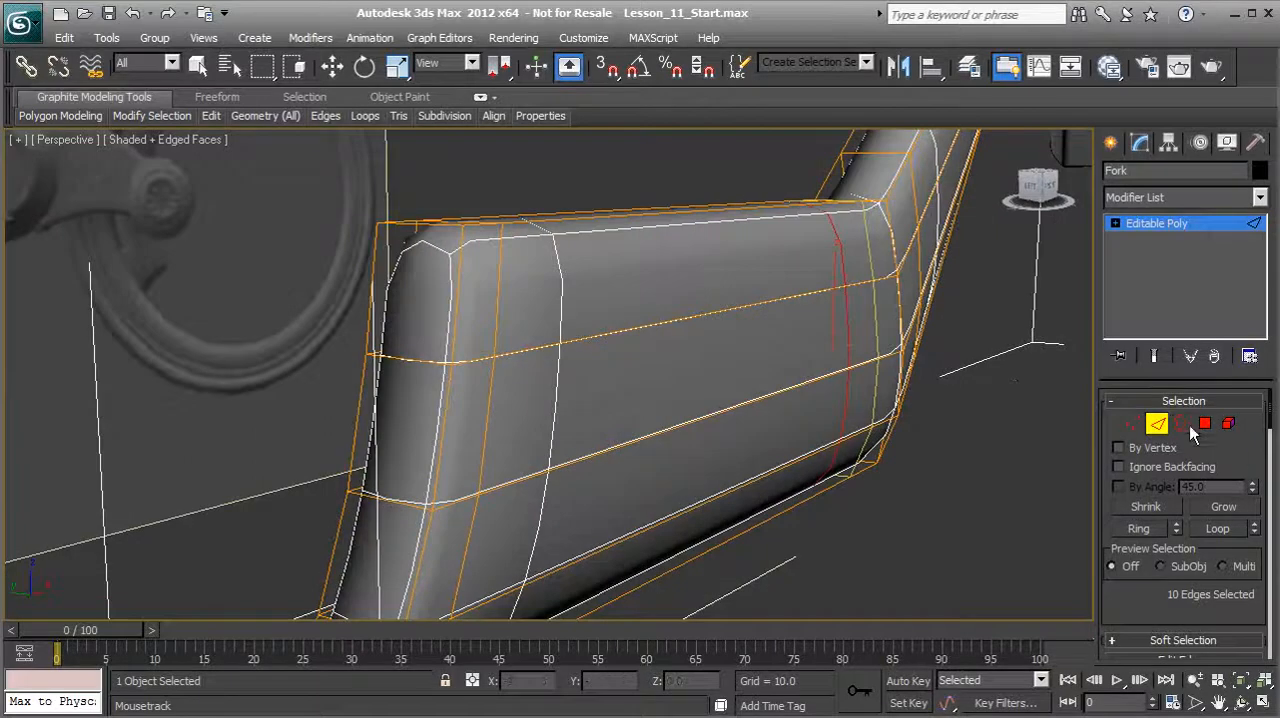
pyautogui.click(1204, 426)
pyautogui.keyDown('alt'); pyautogui.moveTo(650, 483); pyautogui.dragTo(646, 440, button='middle'); pyautogui.keyUp('alt')
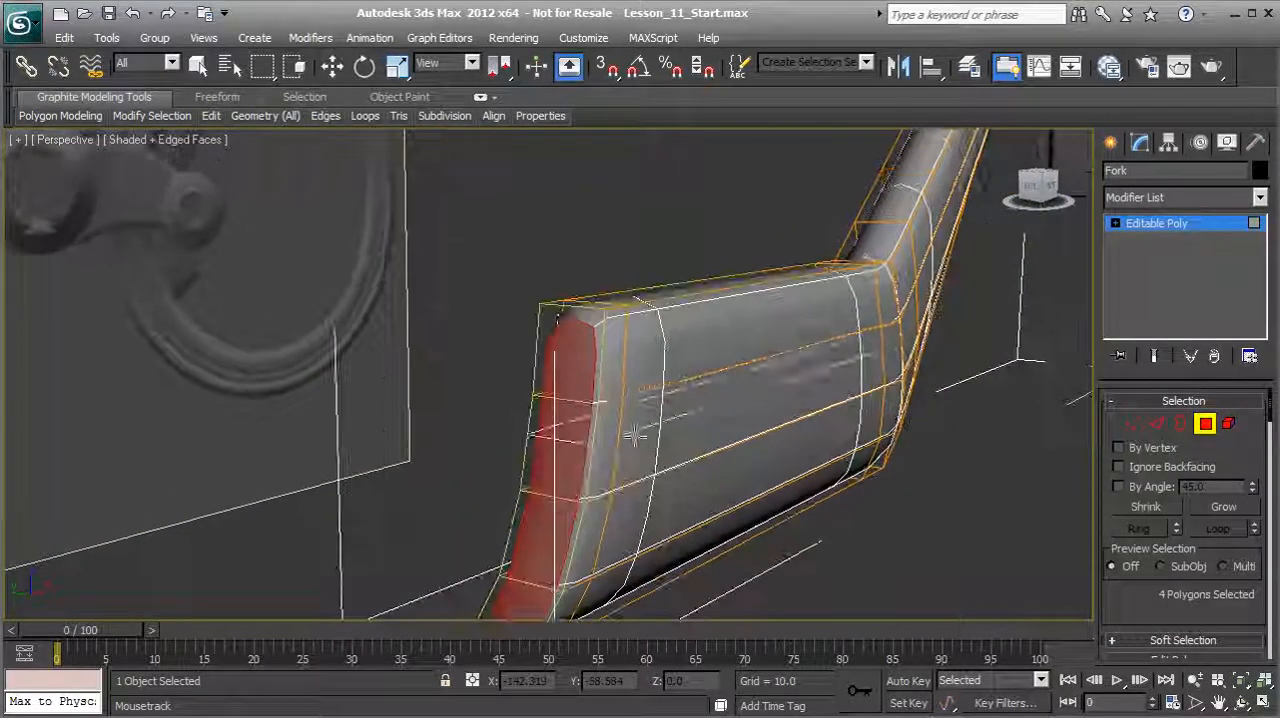
pyautogui.rightClick(458, 366)
pyautogui.moveTo(541, 474); pyautogui.dragTo(534, 435, button='middle')
pyautogui.moveTo(528, 366); pyautogui.dragTo(512, 401, button='middle')
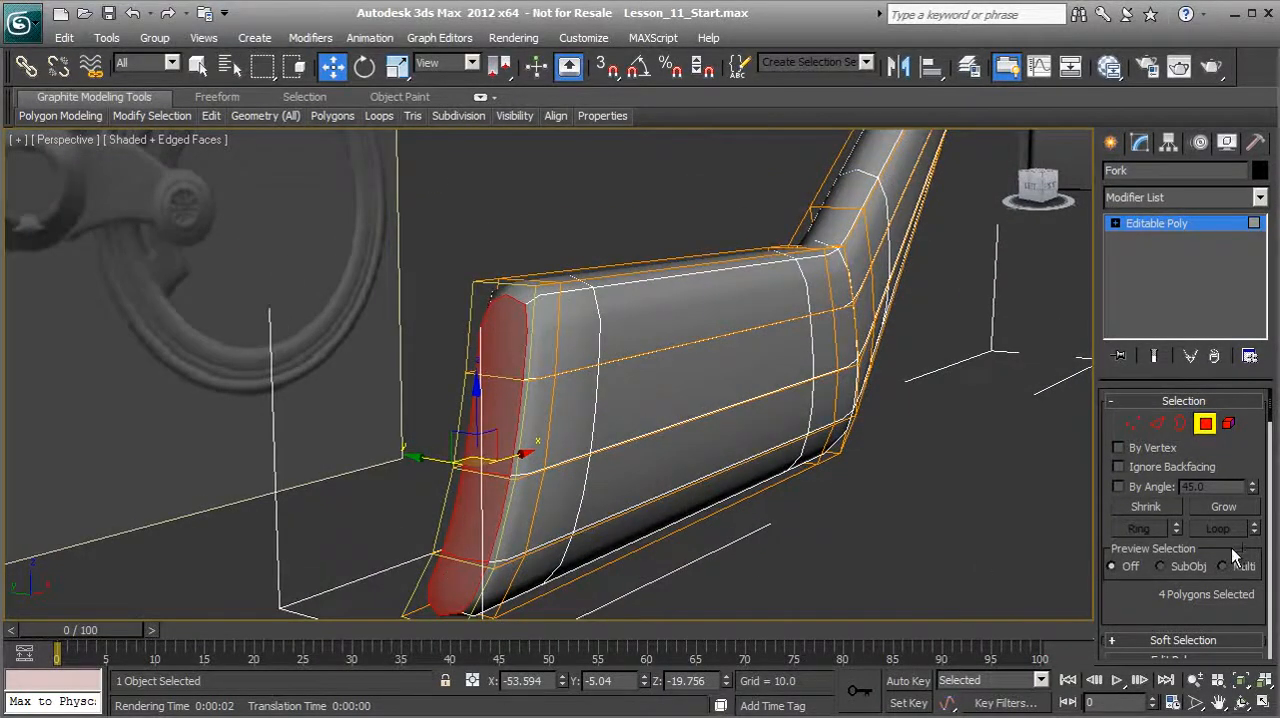
pyautogui.scroll(-3, 1204, 619)
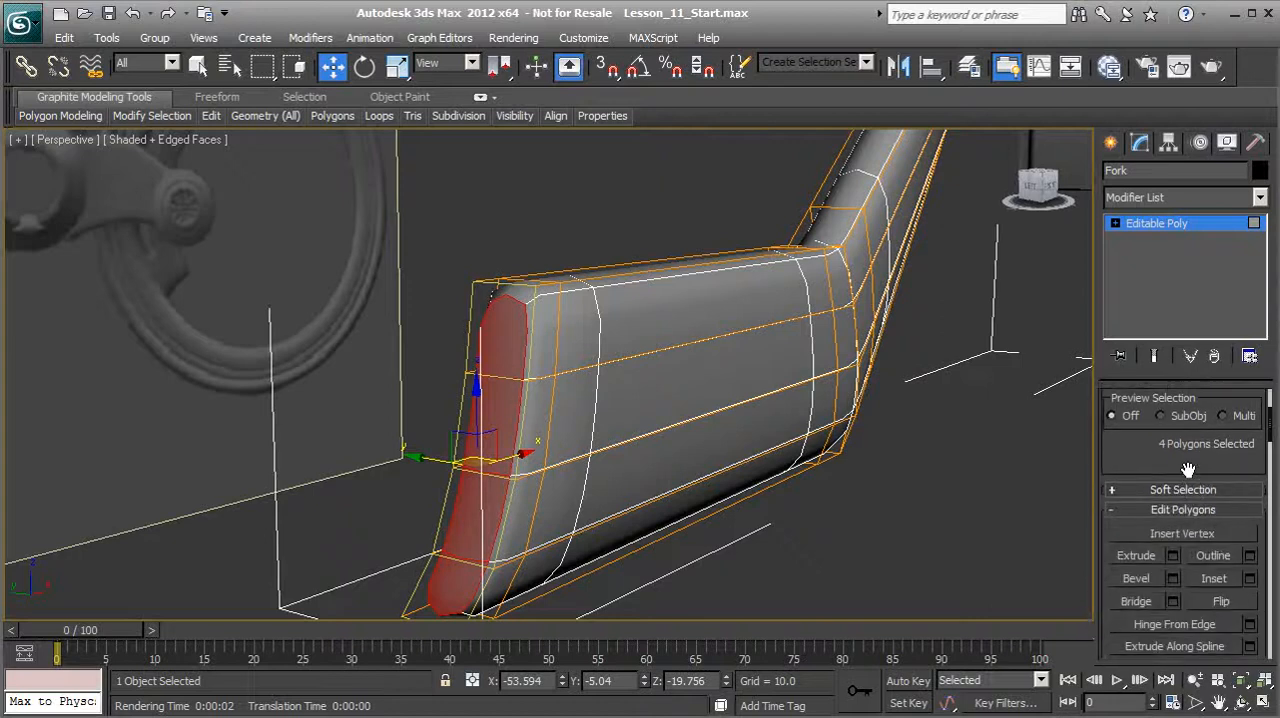
pyautogui.click(1249, 574)
pyautogui.moveTo(557, 414); pyautogui.dragTo(556, 414)
pyautogui.keyDown('alt'); pyautogui.moveTo(462, 444); pyautogui.dragTo(494, 432, button='middle'); pyautogui.keyUp('alt')
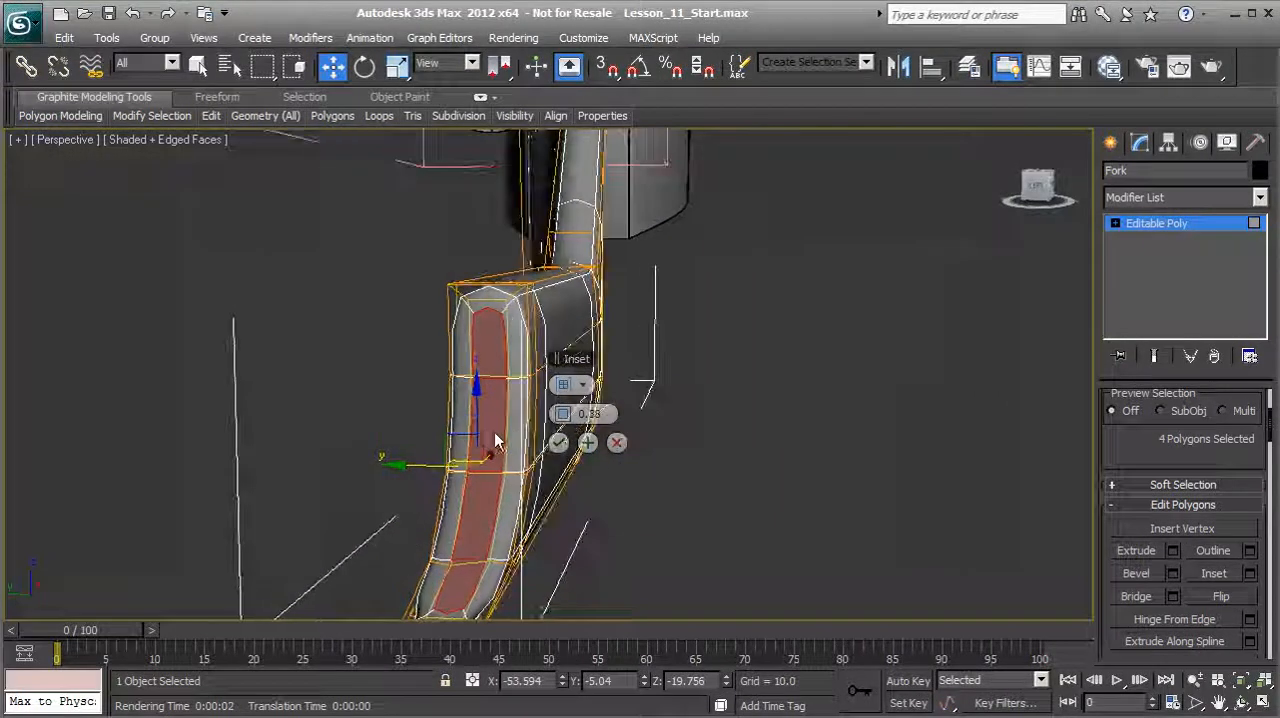
pyautogui.click(559, 443)
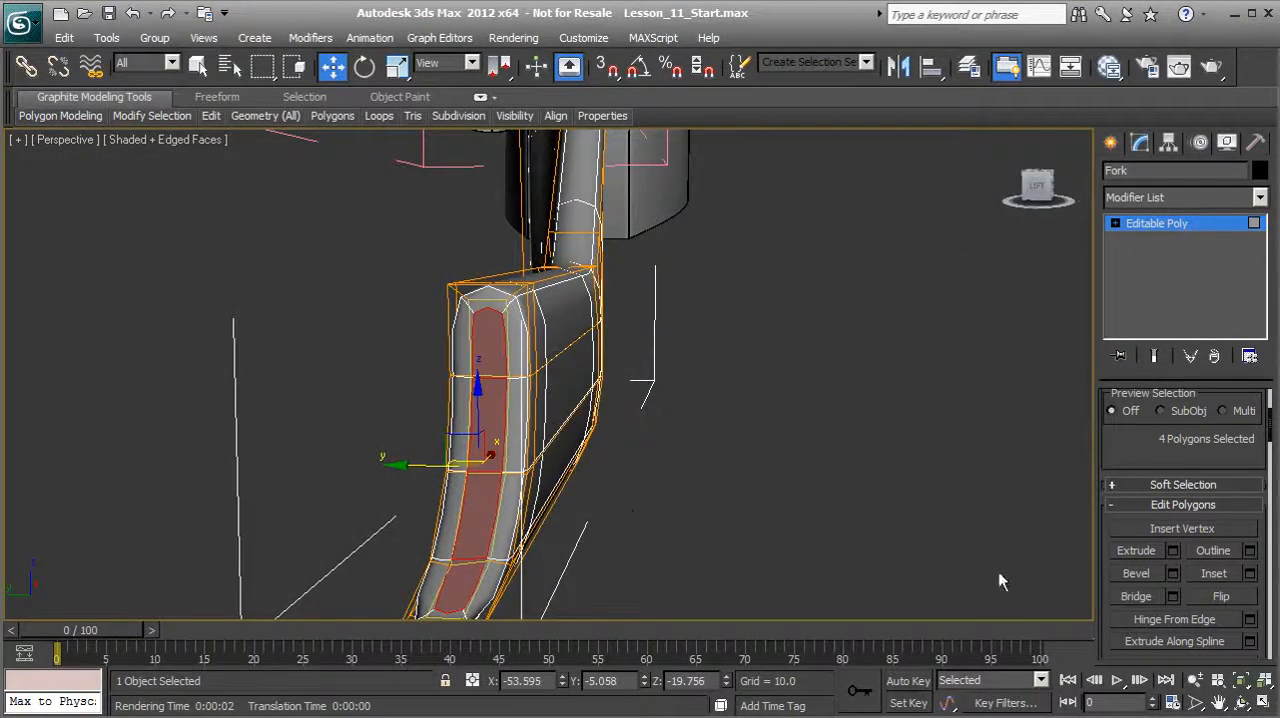
# Step: Extrude the four inset polygons a short distance outward from the Fork's lower end
pyautogui.click(1173, 550)
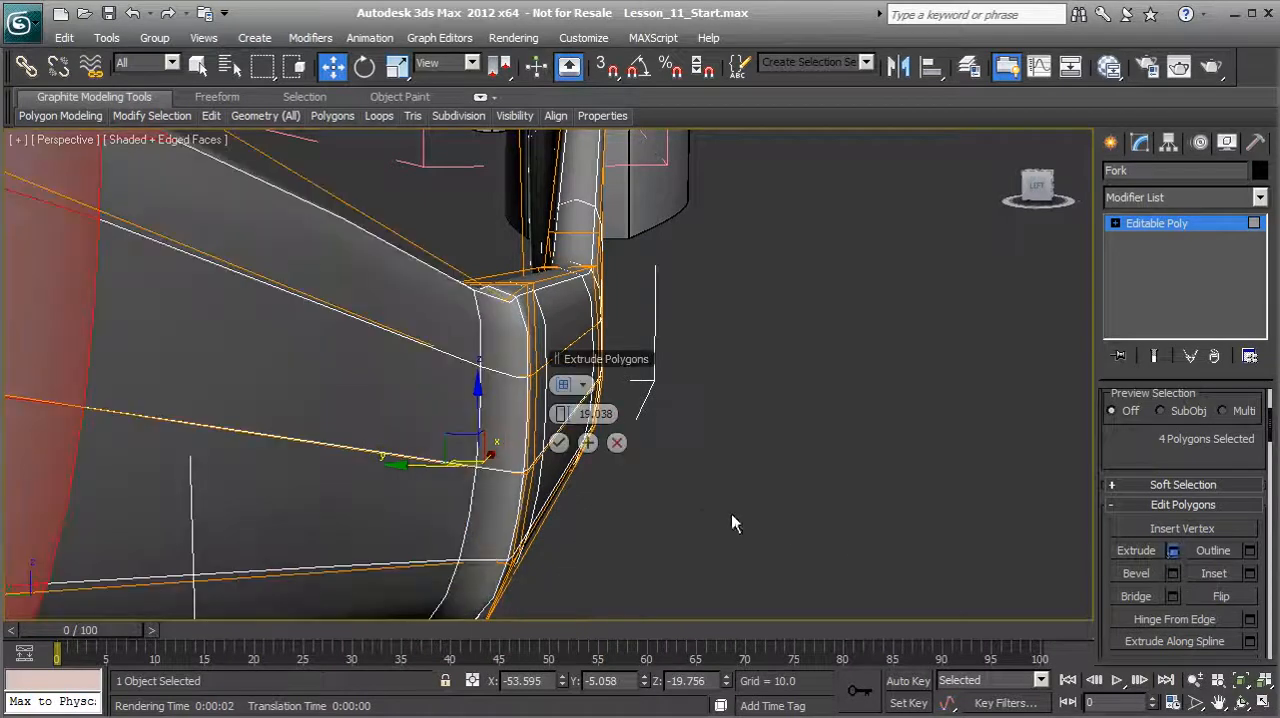
pyautogui.moveTo(563, 414); pyautogui.dragTo(436, 449)
pyautogui.keyDown('alt'); pyautogui.moveTo(525, 453); pyautogui.dragTo(531, 487, button='middle'); pyautogui.keyUp('alt')
pyautogui.click(558, 442)
pyautogui.scroll(4, 440, 466)
pyautogui.keyDown('alt'); pyautogui.moveTo(440, 466); pyautogui.dragTo(470, 333, button='middle'); pyautogui.keyUp('alt')
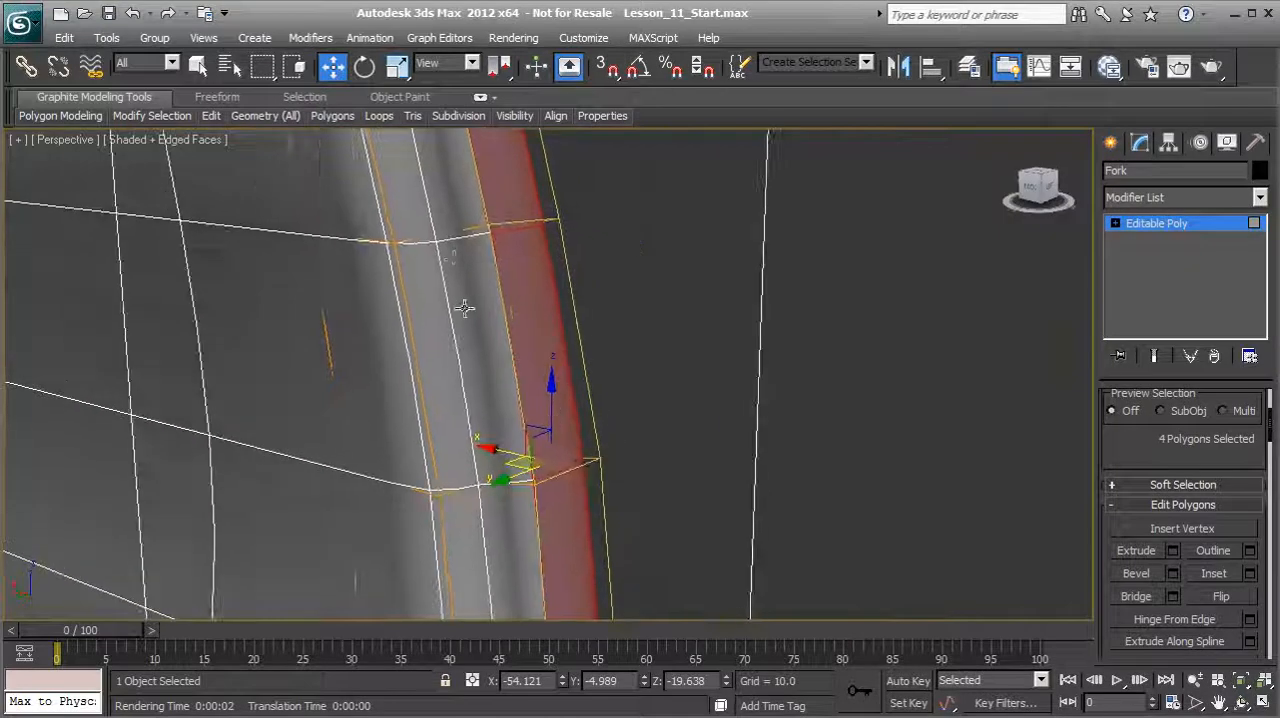
pyautogui.scroll(-4, 453, 316)
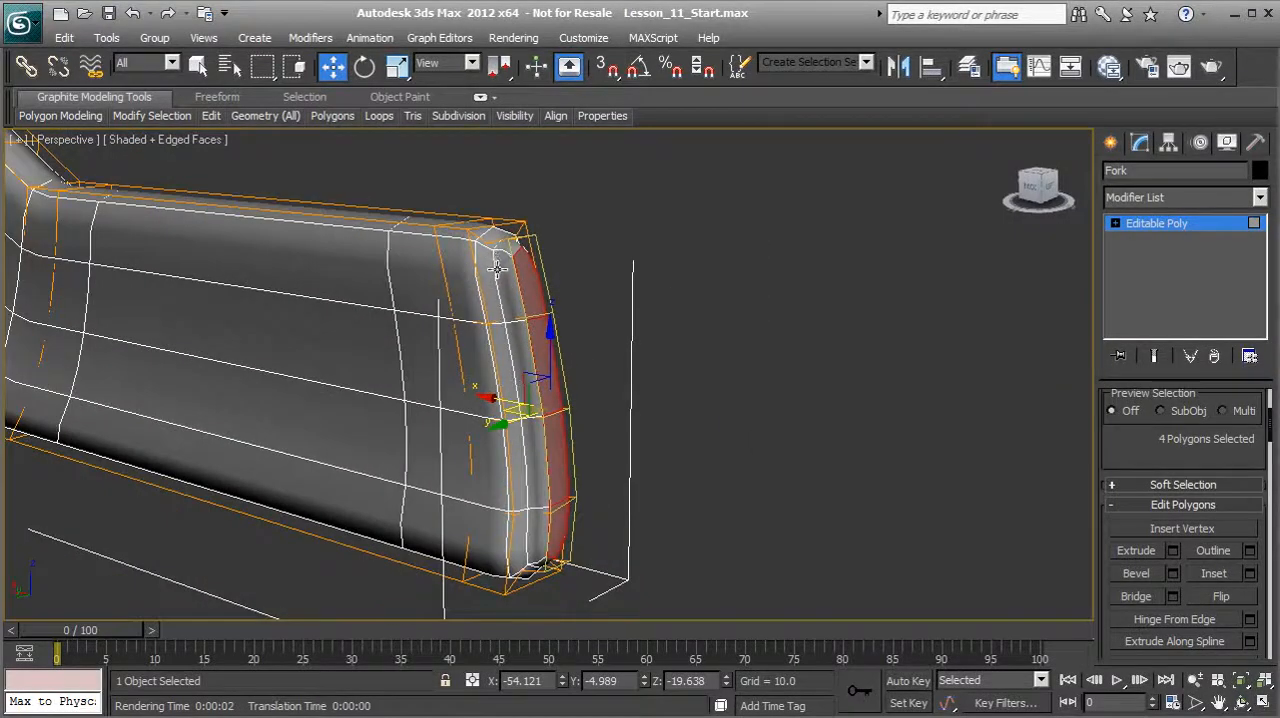
pyautogui.scroll(1, 1112, 441)
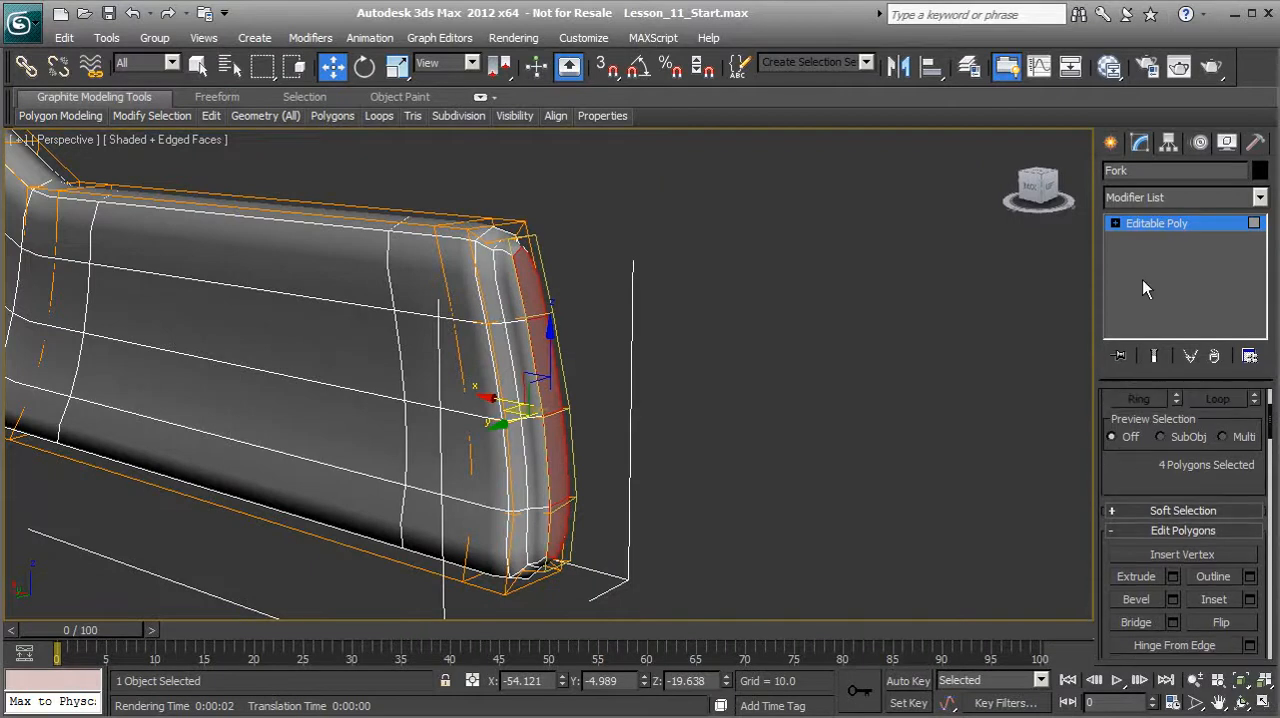
# Step: Select the 10-edge loop at the base of the new extrusion on the Fork's lower end, and leave edge editing
pyautogui.click(1145, 226)
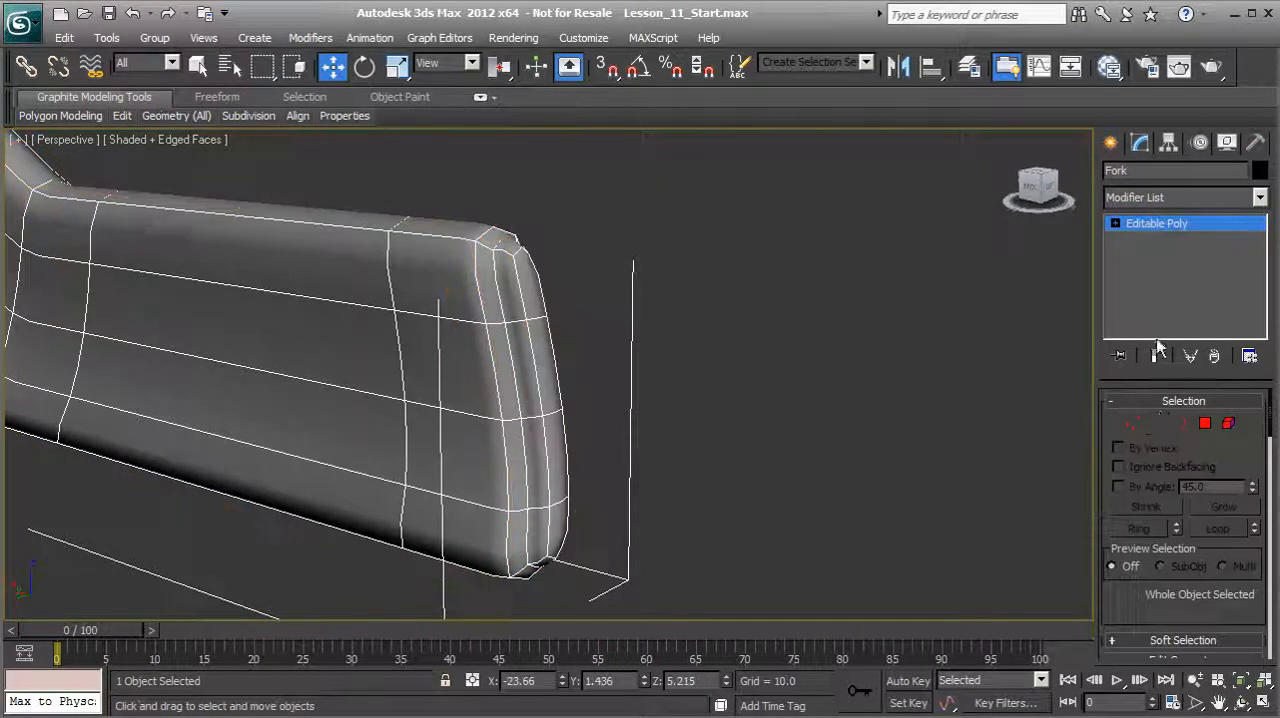
pyautogui.click(512, 367)
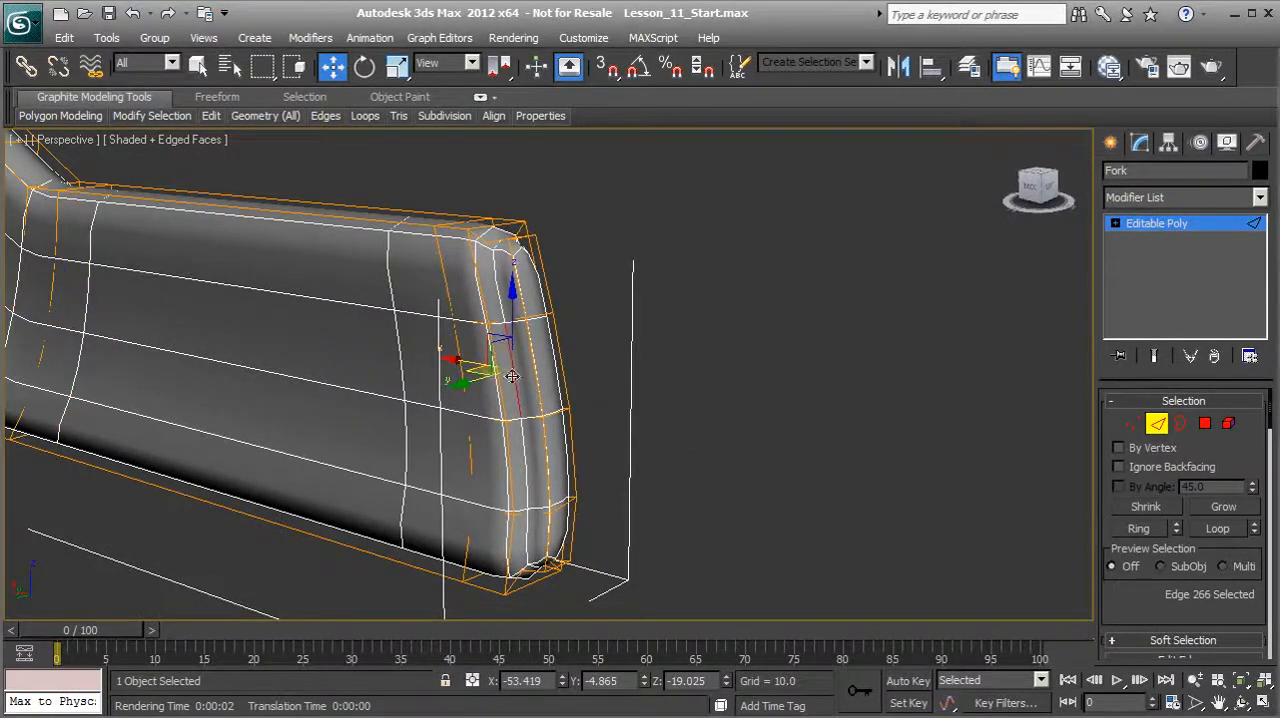
pyautogui.click(1218, 530)
pyautogui.keyDown('alt'); pyautogui.moveTo(597, 420); pyautogui.dragTo(450, 400, button='middle'); pyautogui.keyUp('alt')
pyautogui.scroll(-5, 1130, 600)
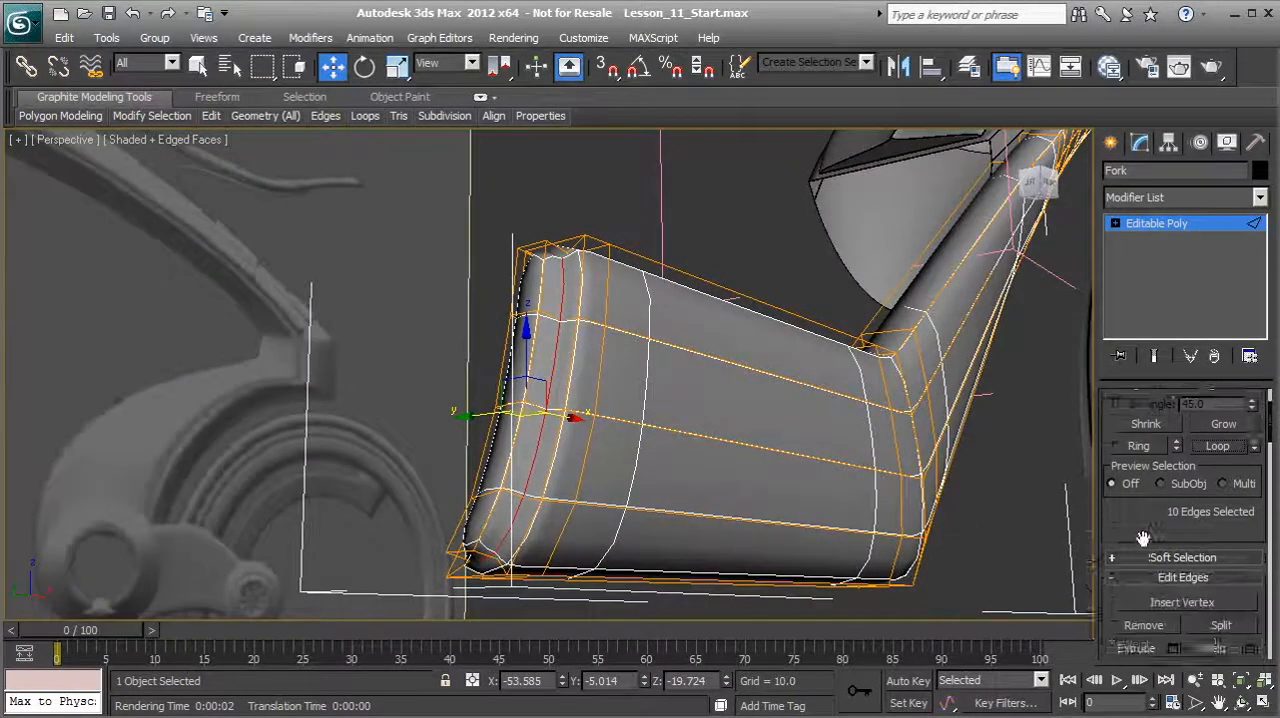
pyautogui.moveTo(1232, 601); pyautogui.dragTo(1192, 442)
pyautogui.keyDown('alt'); pyautogui.moveTo(756, 380); pyautogui.dragTo(713, 366, button='middle'); pyautogui.keyUp('alt')
pyautogui.click(1148, 224)
# Step: Render the Perspective view to examine the smoothed lower end of the Fork, and close the rendered image
pyautogui.moveTo(562, 437); pyautogui.dragTo(579, 460, button='middle')
pyautogui.scroll(-2, 566, 443)
pyautogui.scroll(-2, 631, 438)
pyautogui.scroll(2, 586, 445)
pyautogui.click(1180, 68)
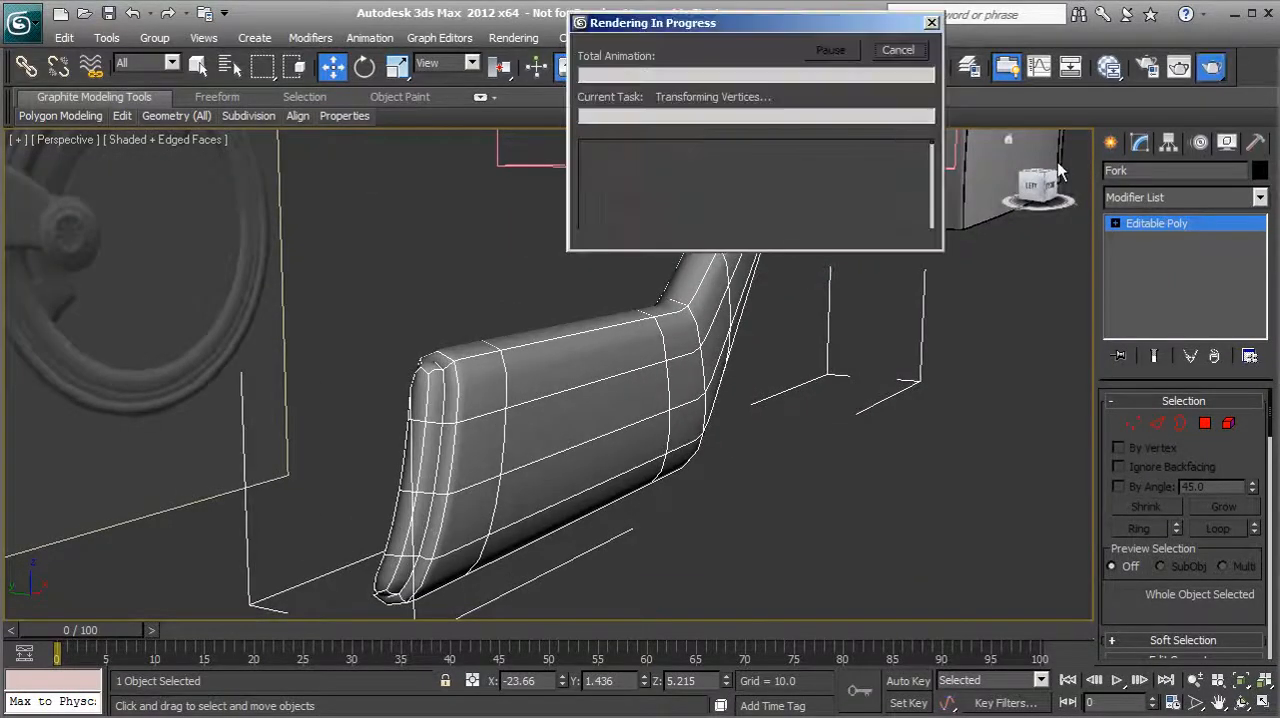
pyautogui.scroll(-1, 580, 423)
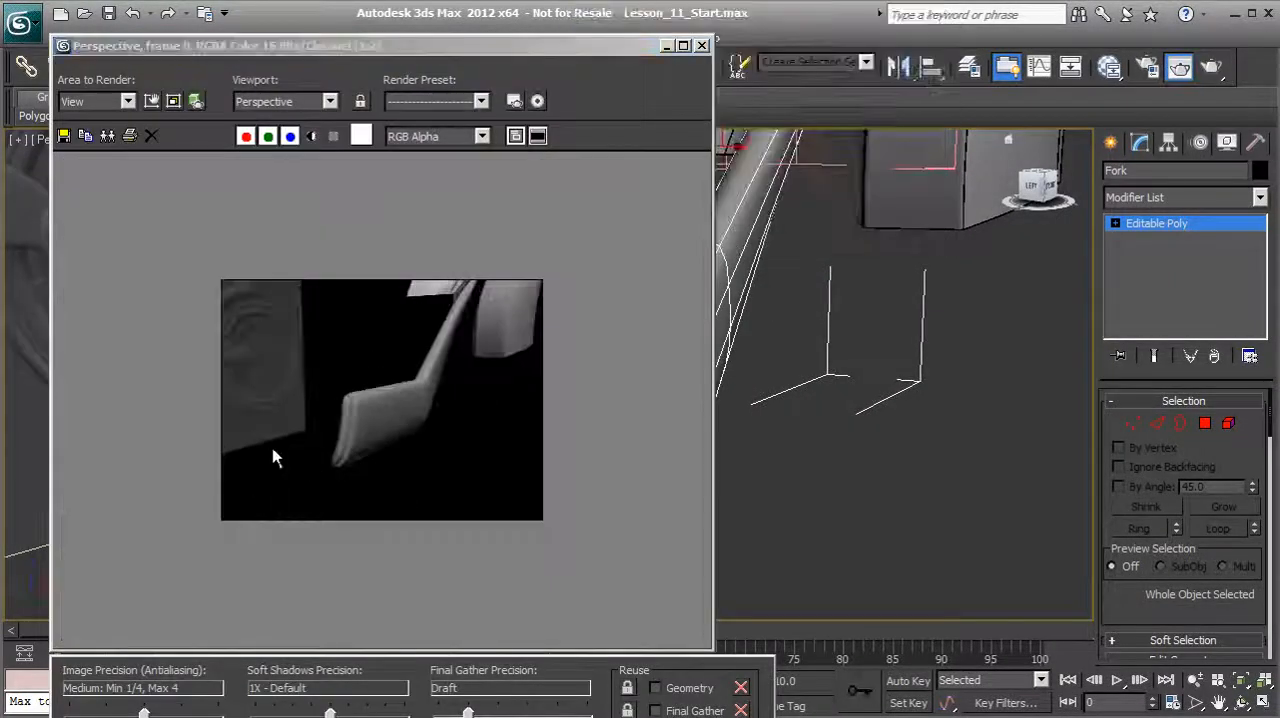
pyautogui.scroll(2, 345, 425)
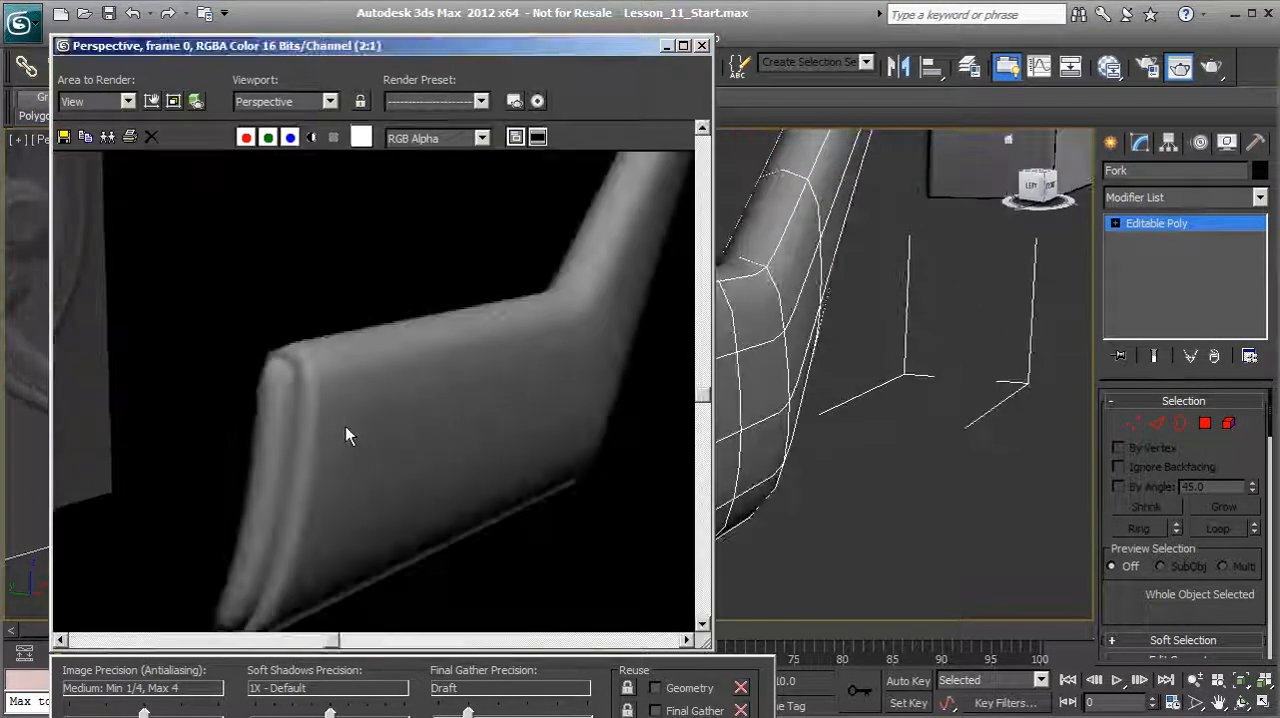
pyautogui.scroll(-1, 346, 427)
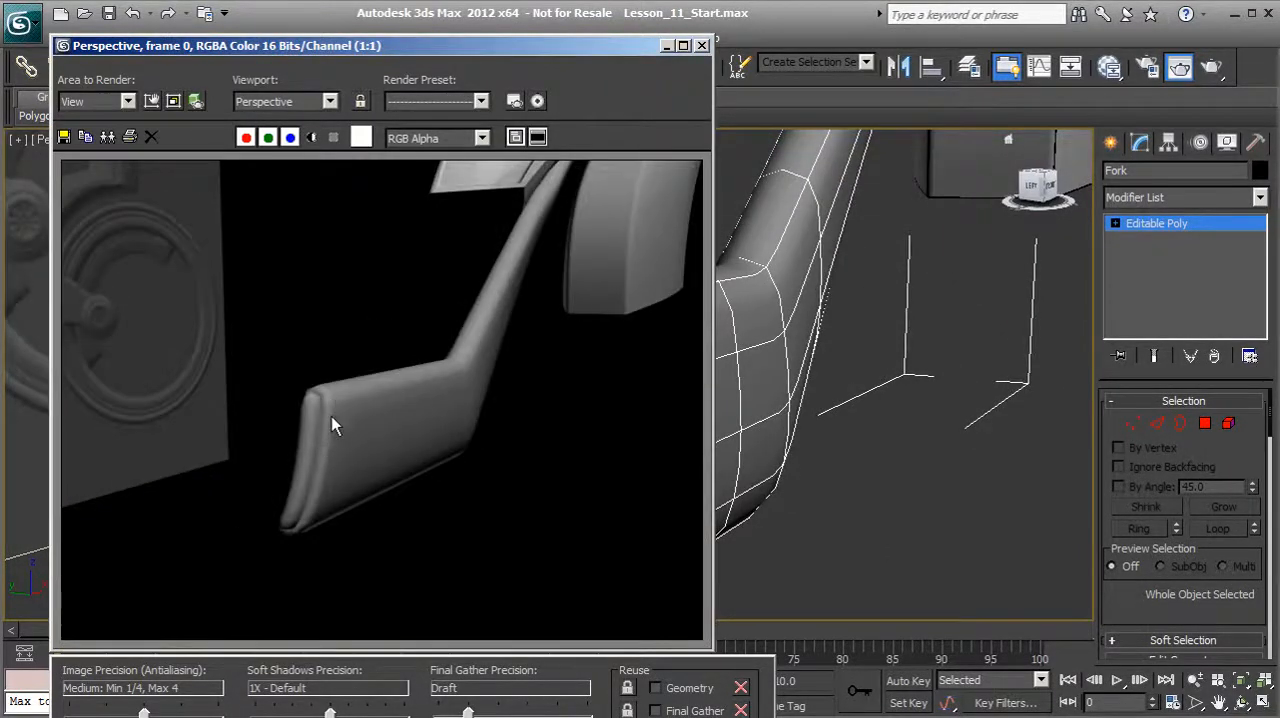
pyautogui.click(702, 46)
pyautogui.keyDown('alt'); pyautogui.moveTo(829, 371); pyautogui.dragTo(620, 430, button='middle'); pyautogui.keyUp('alt')
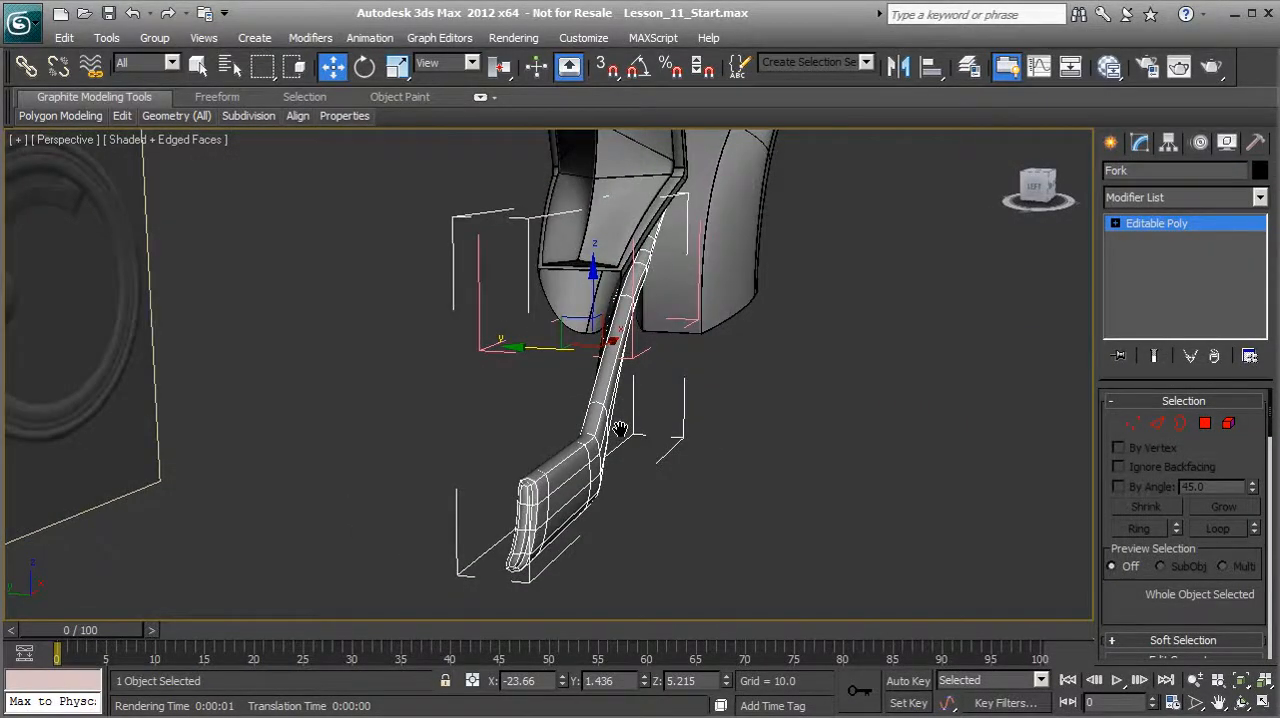